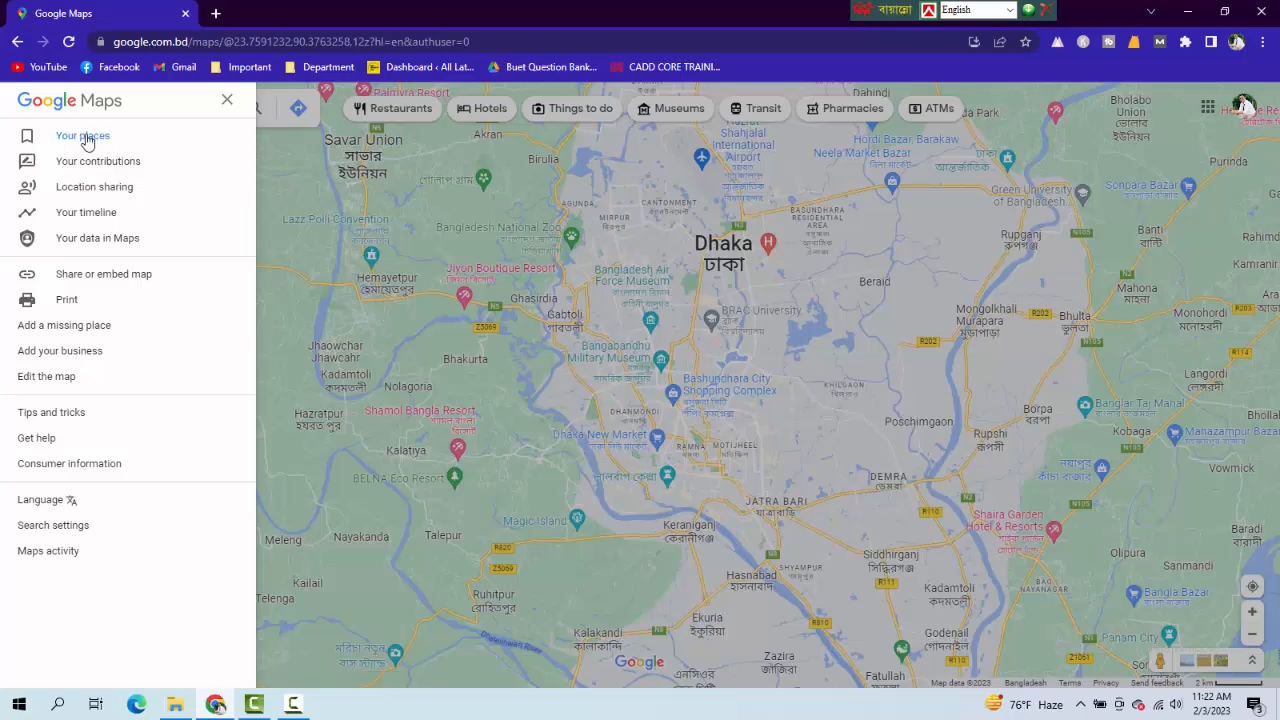
Step: Create a new custom map in My Maps from the saved places
{"action": "left_click", "coordinate": [85, 137]}
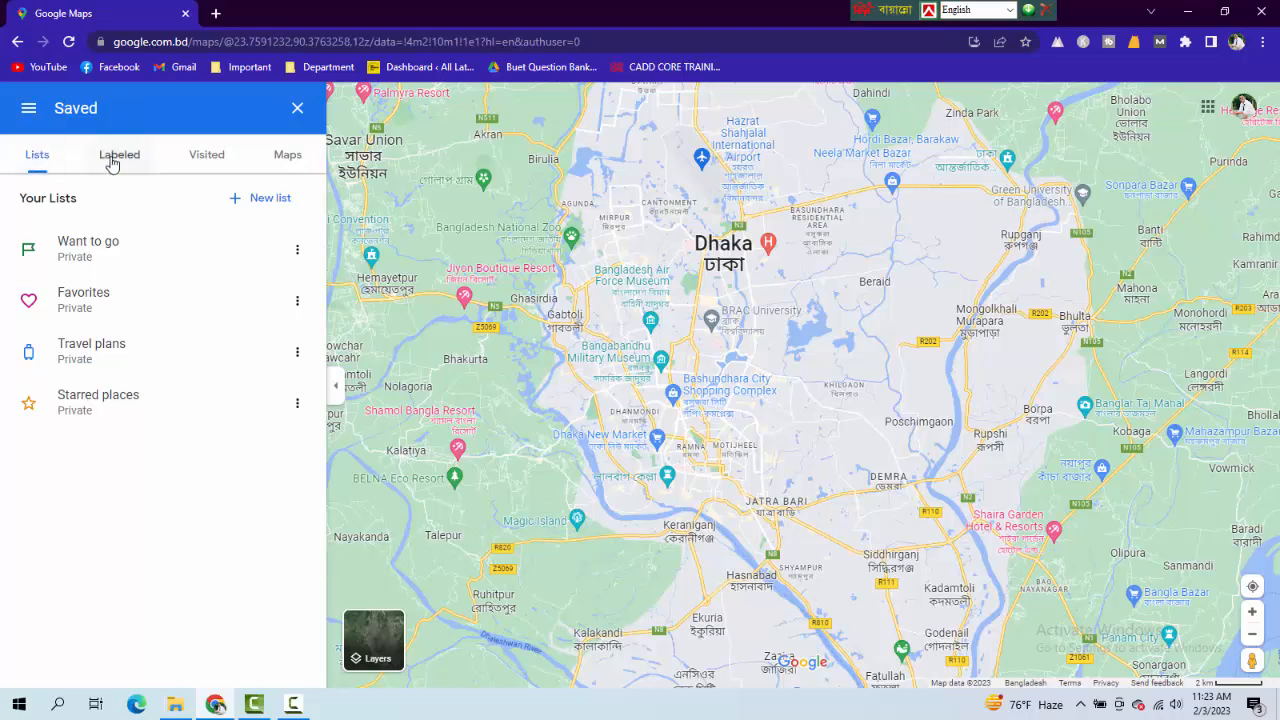
{"action": "left_click", "coordinate": [288, 158]}
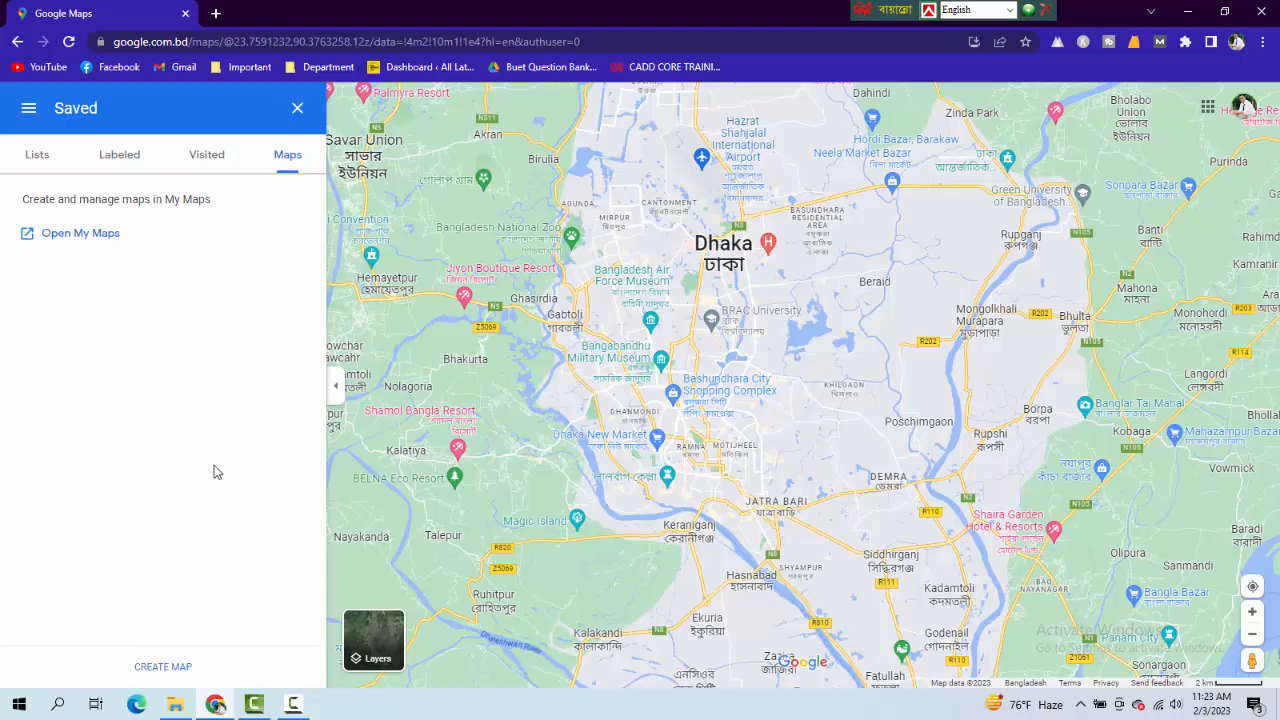
{"action": "left_click", "coordinate": [160, 664]}
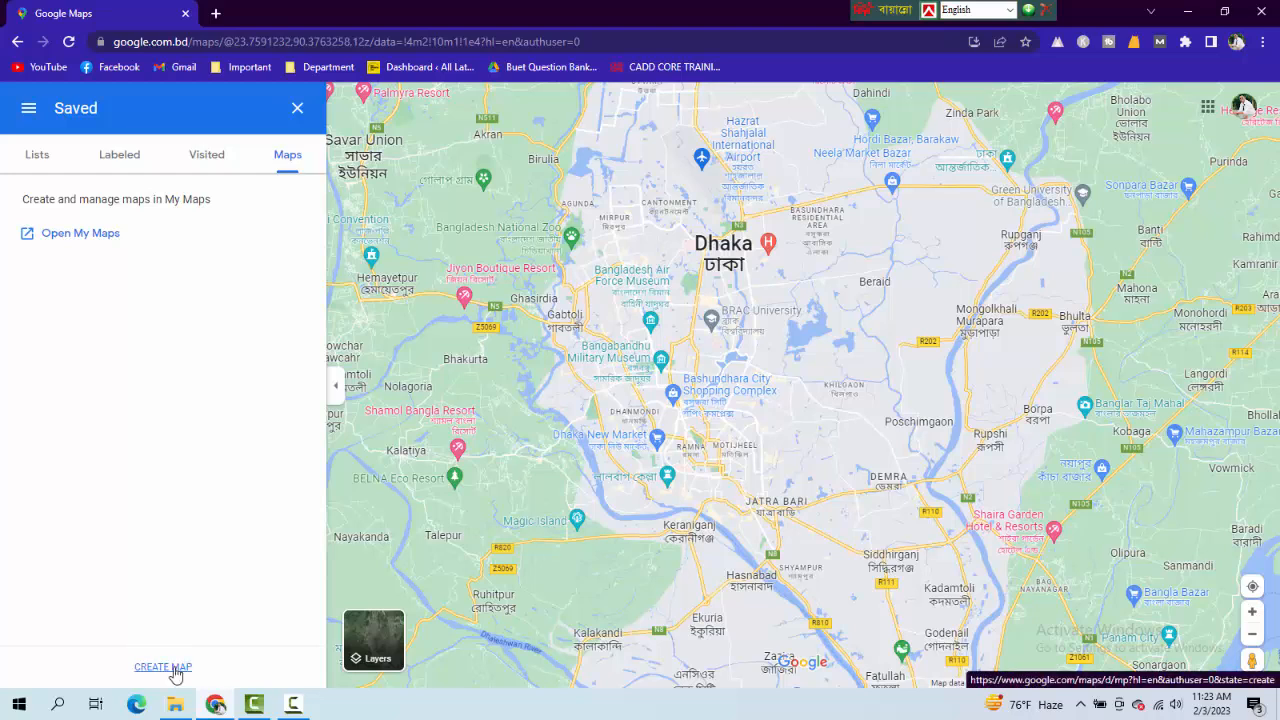
{"action": "left_click", "coordinate": [174, 670]}
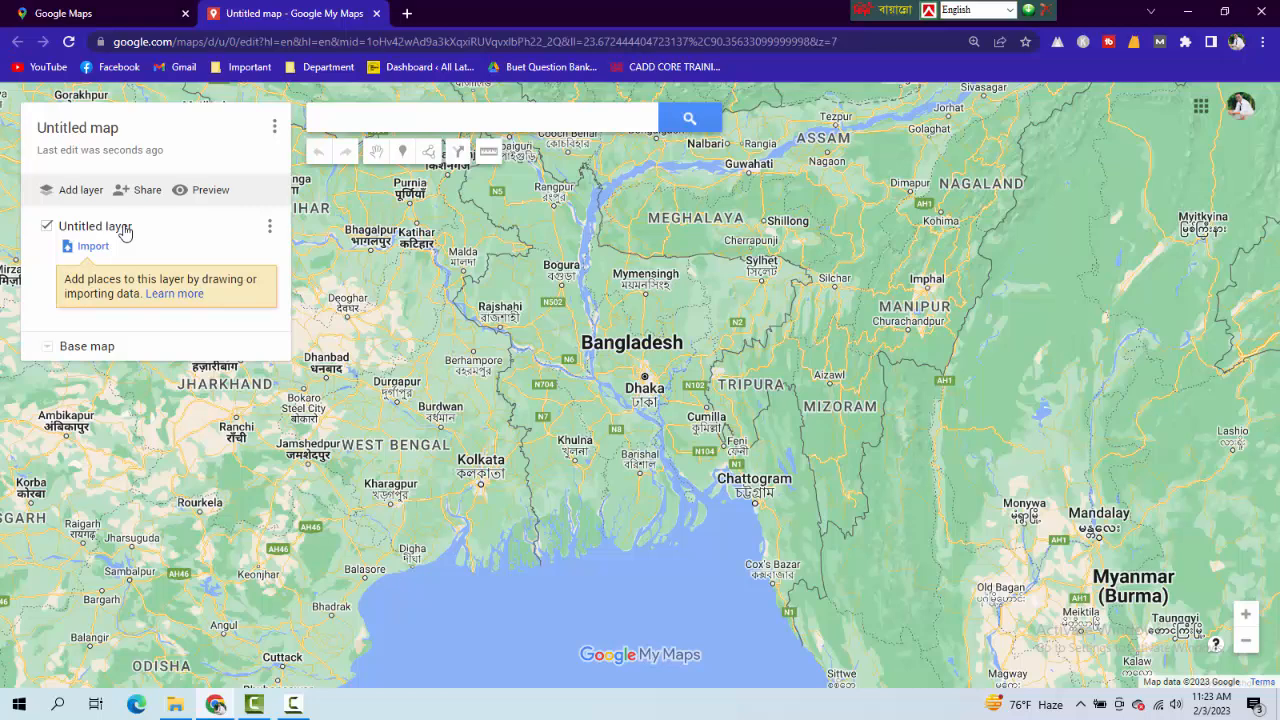
Step: Rename the untitled layer as Fav Places
{"action": "left_click", "coordinate": [270, 230]}
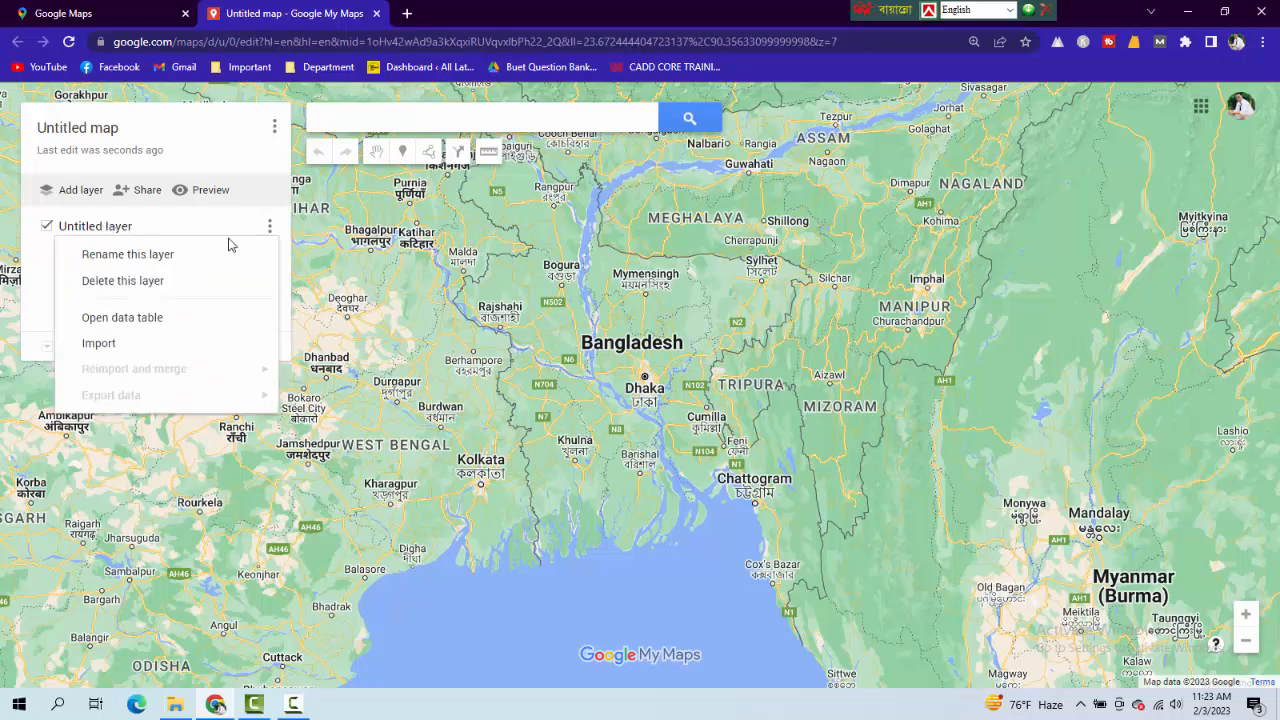
{"action": "left_click", "coordinate": [159, 255]}
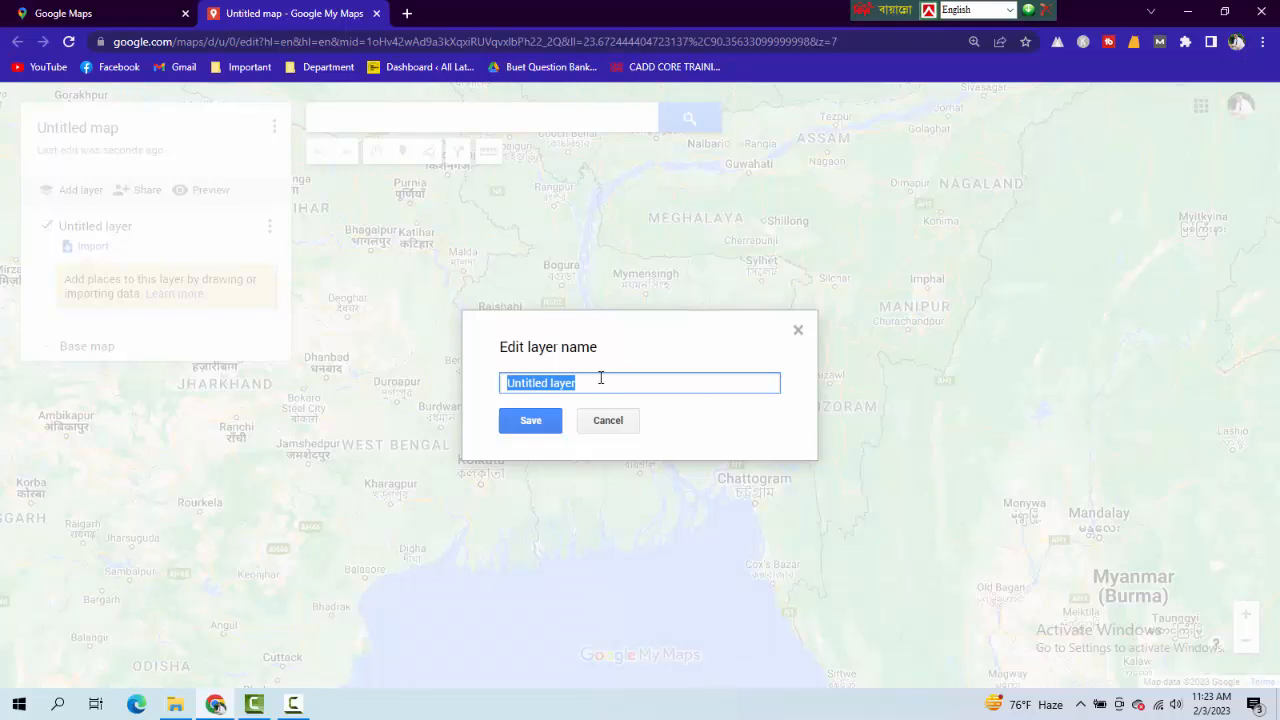
{"action": "key", "text": "BackSpace"}
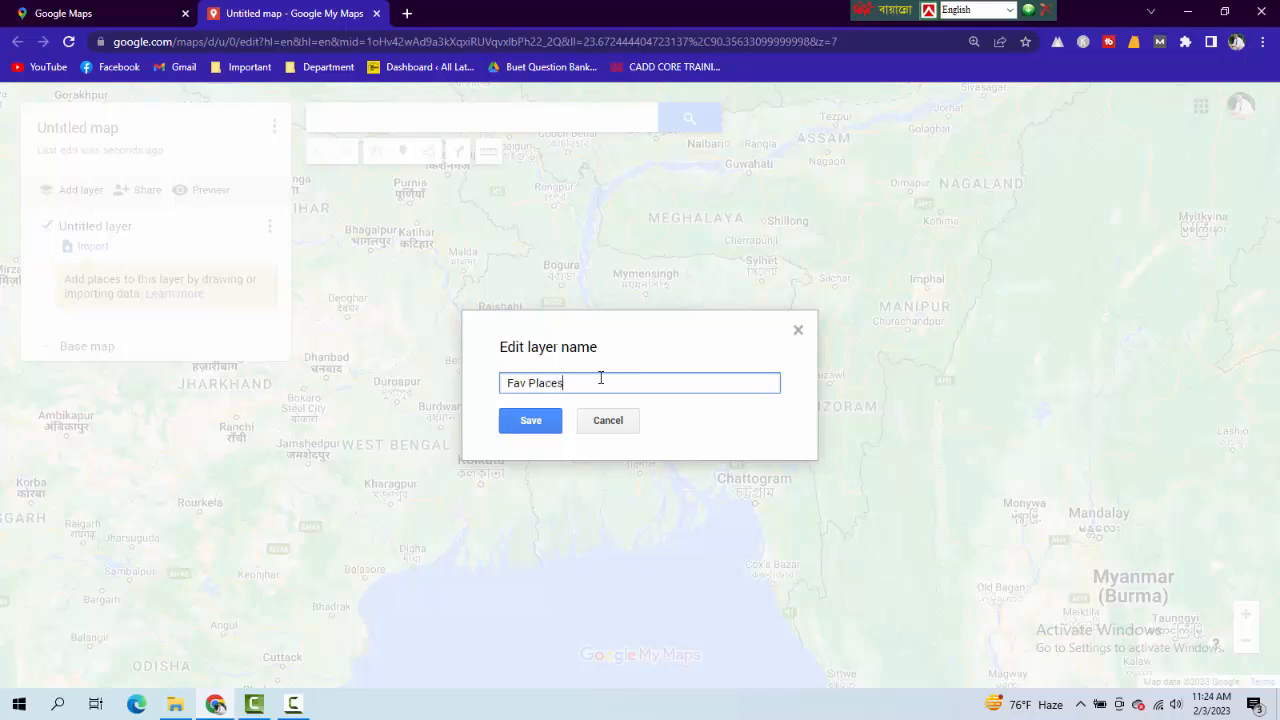
{"action": "left_click", "coordinate": [531, 420]}
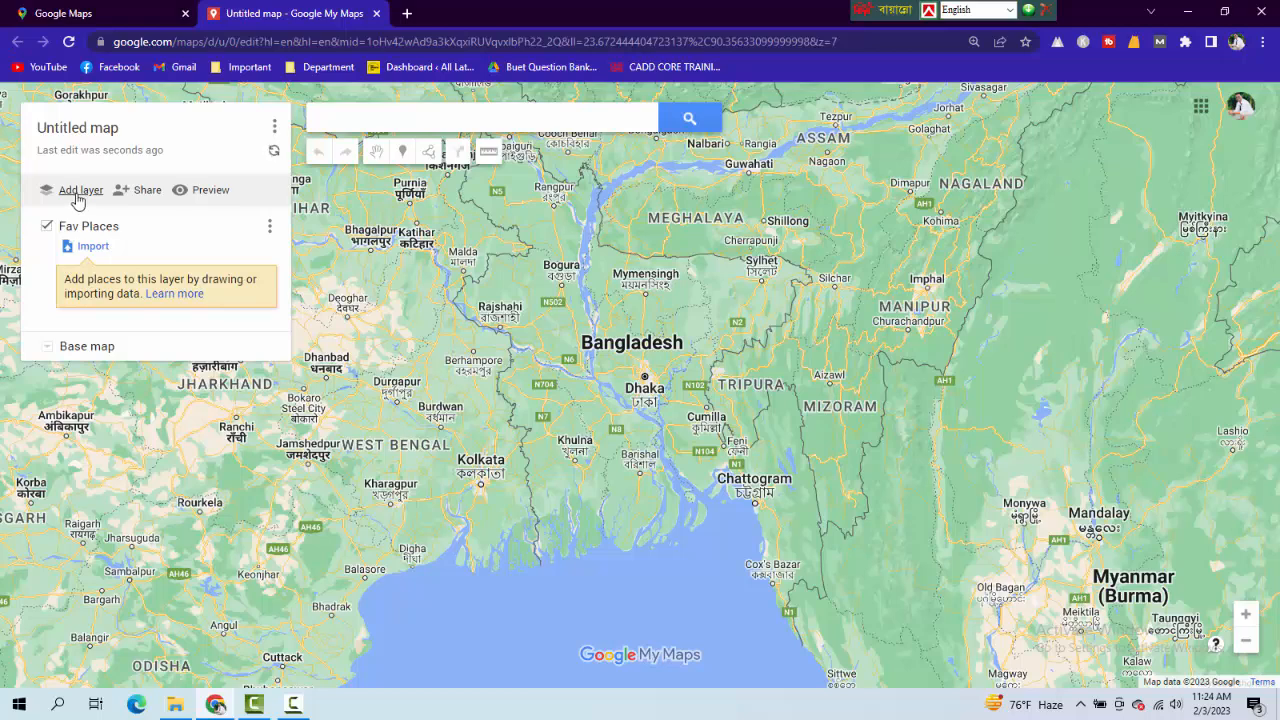
Step: Add two extra layers below Fav Places and delete both of them again
{"action": "left_click", "coordinate": [77, 199]}
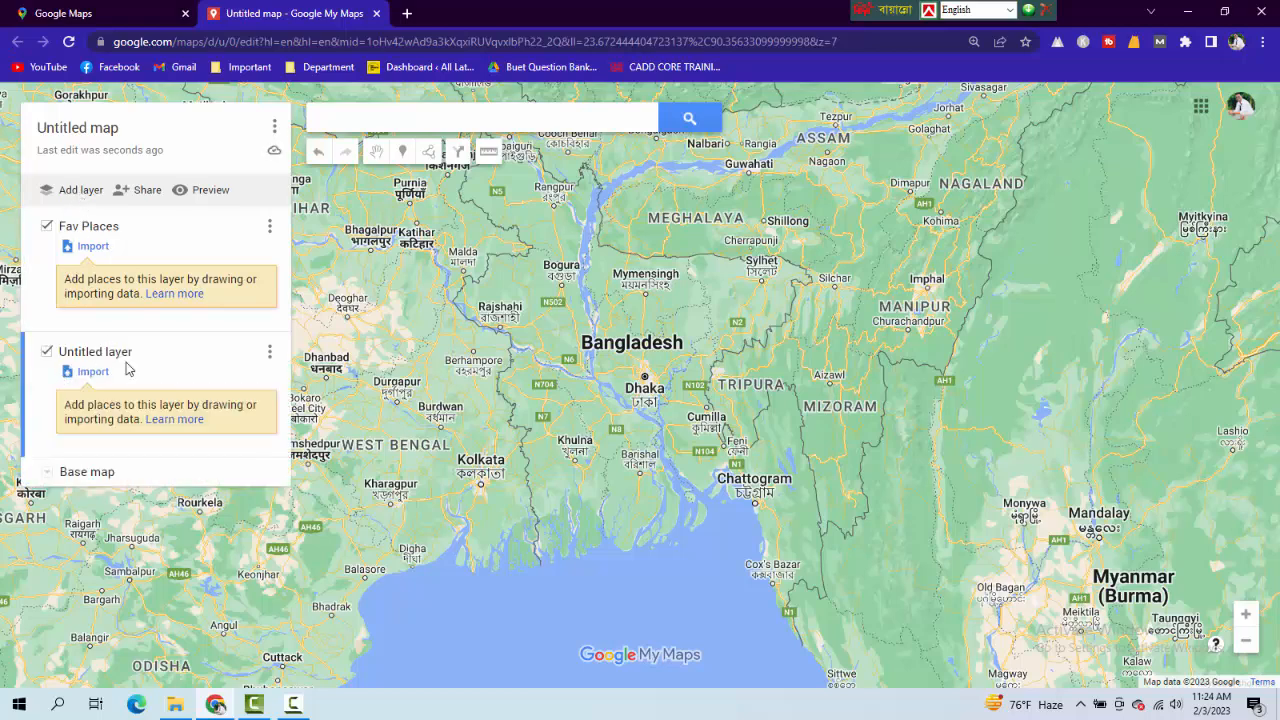
{"action": "left_click", "coordinate": [77, 193]}
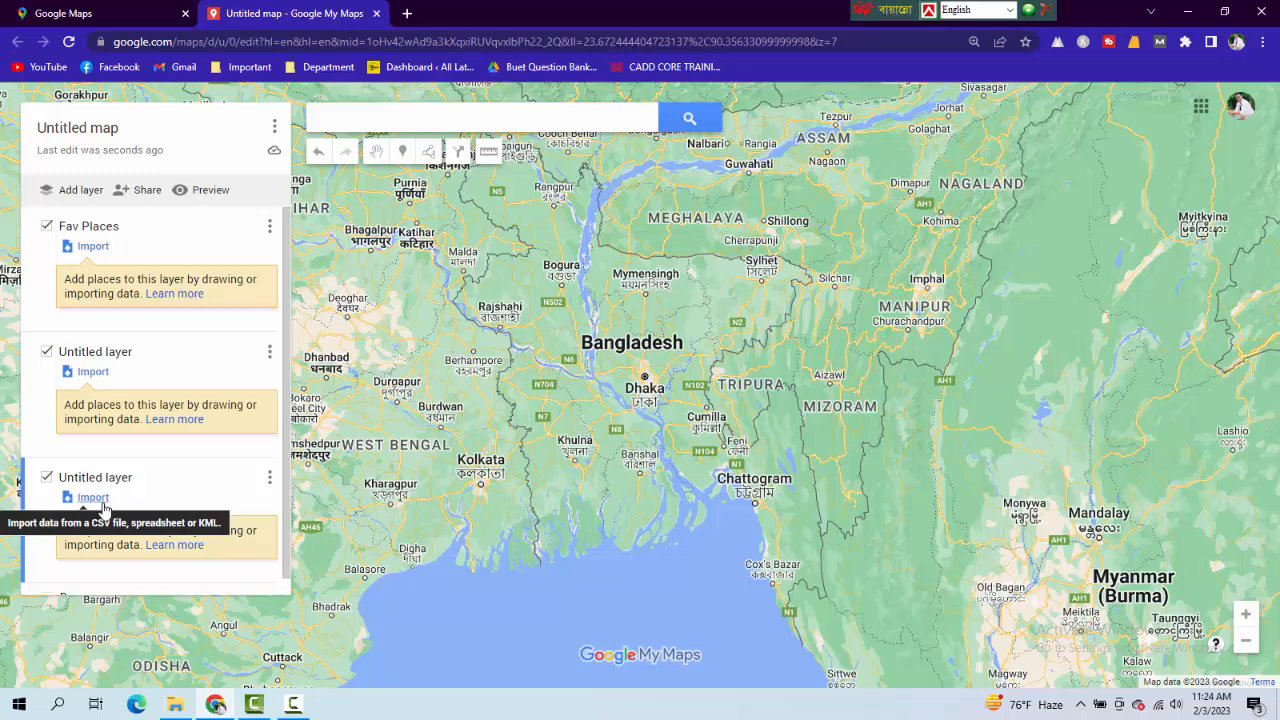
{"action": "left_click", "coordinate": [268, 478]}
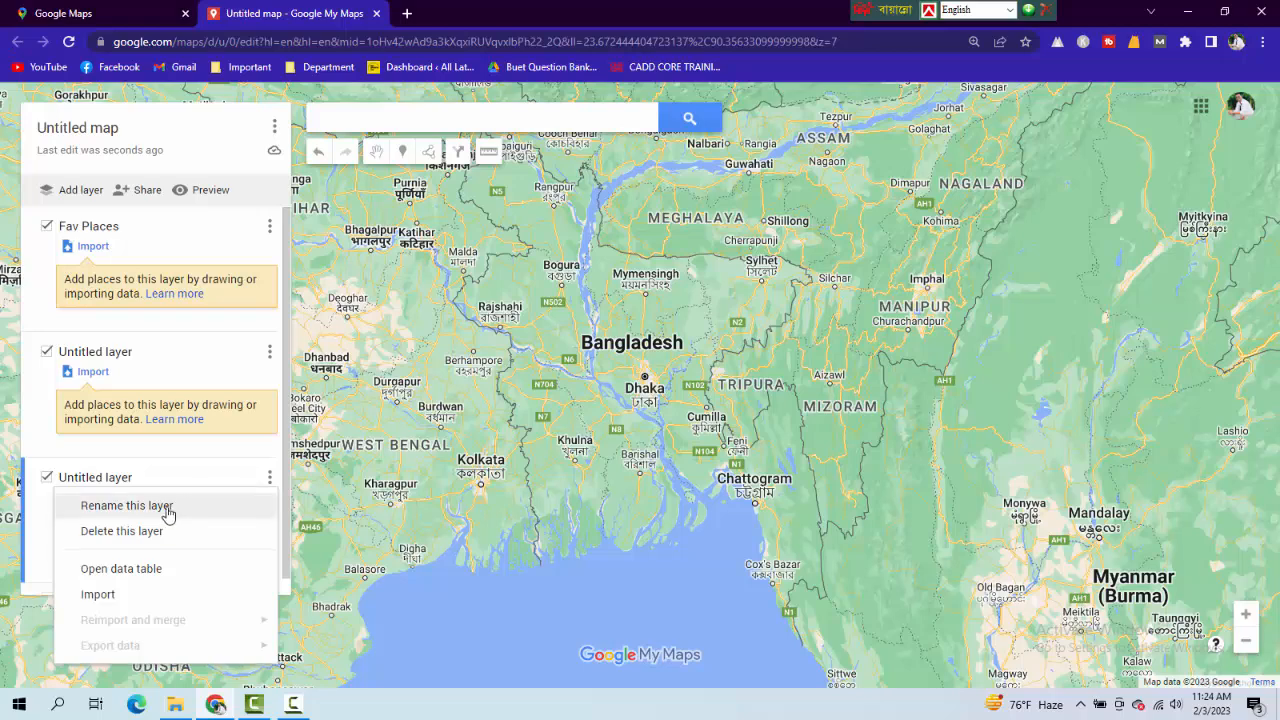
{"action": "left_click", "coordinate": [128, 535]}
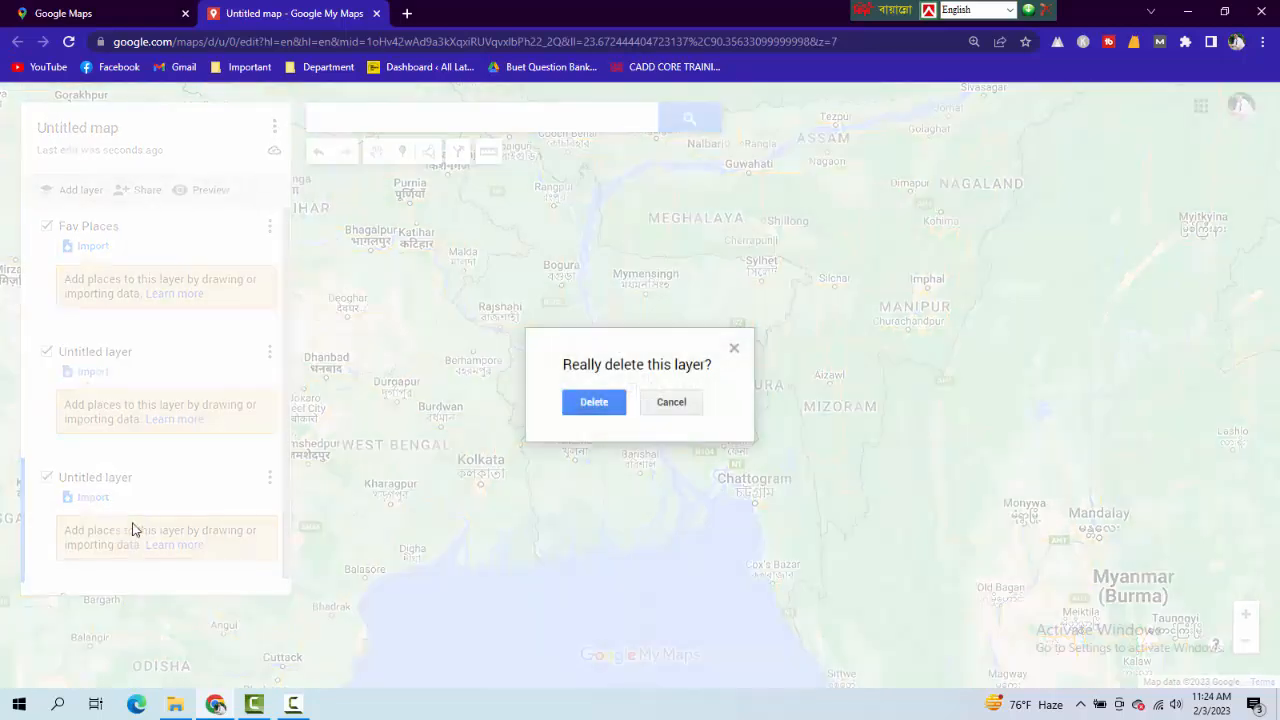
{"action": "left_click", "coordinate": [594, 401]}
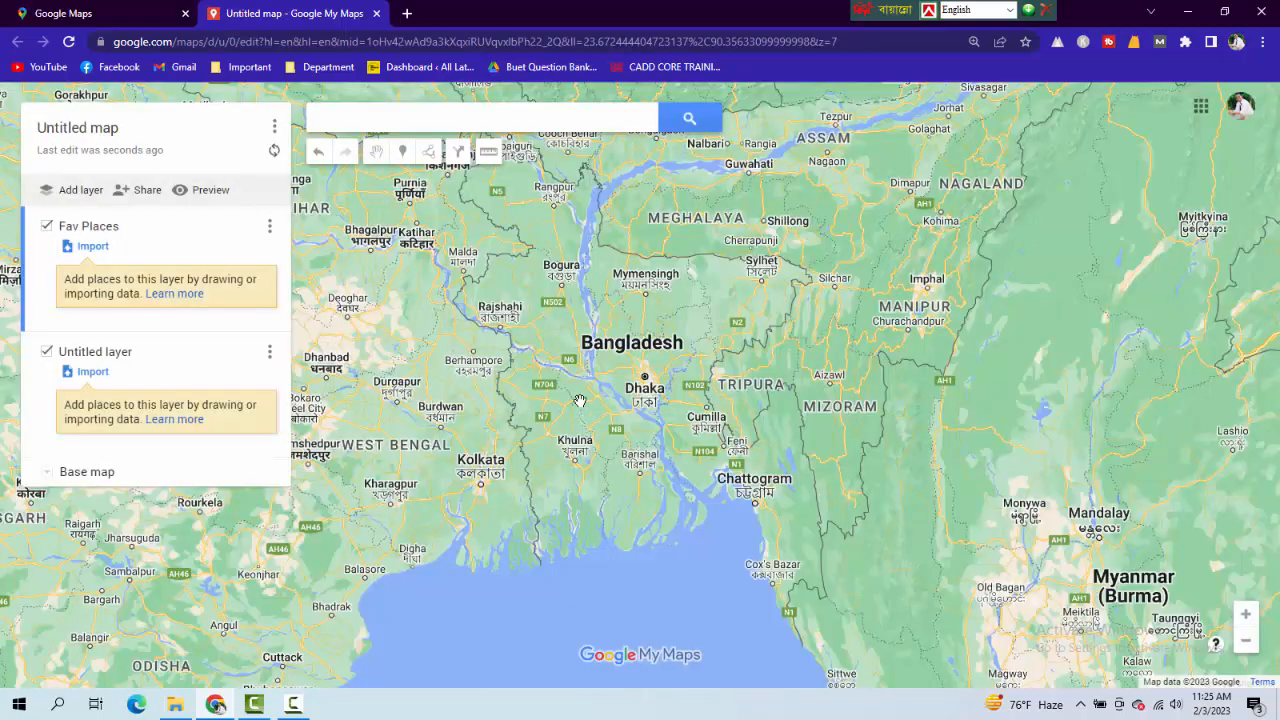
{"action": "left_click", "coordinate": [269, 352]}
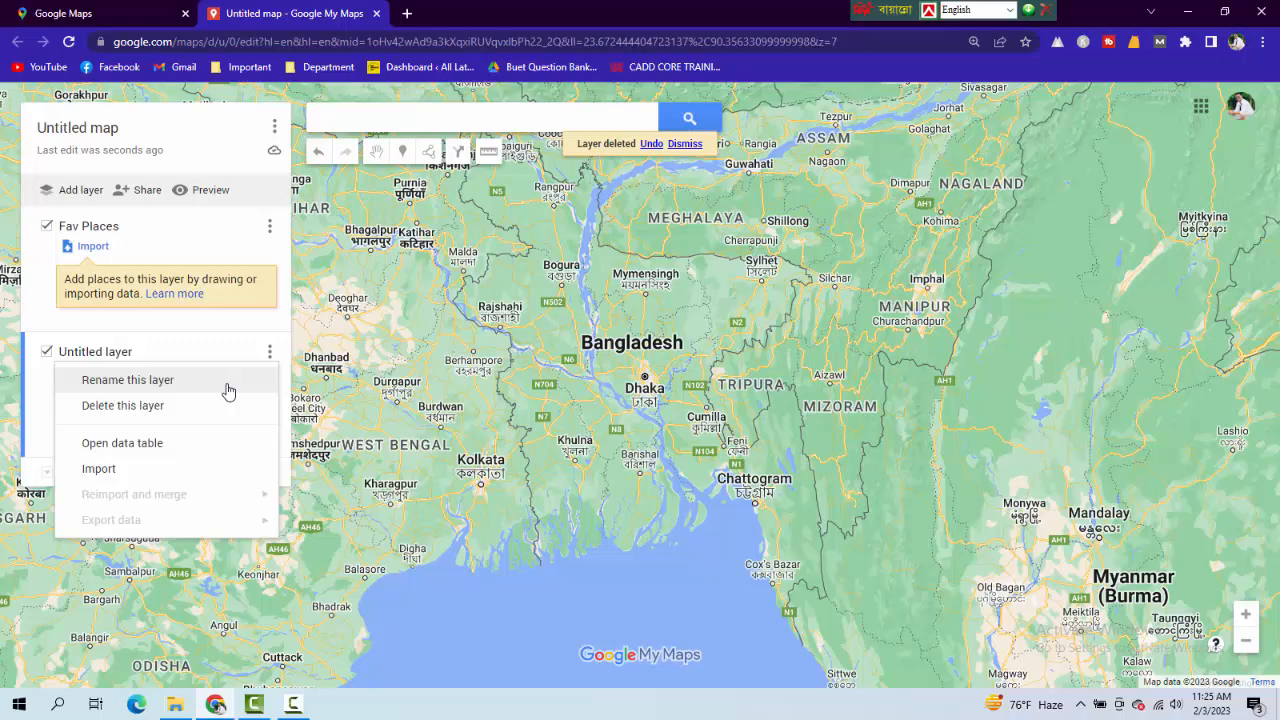
{"action": "left_click", "coordinate": [148, 408]}
{"action": "left_click", "coordinate": [592, 402]}
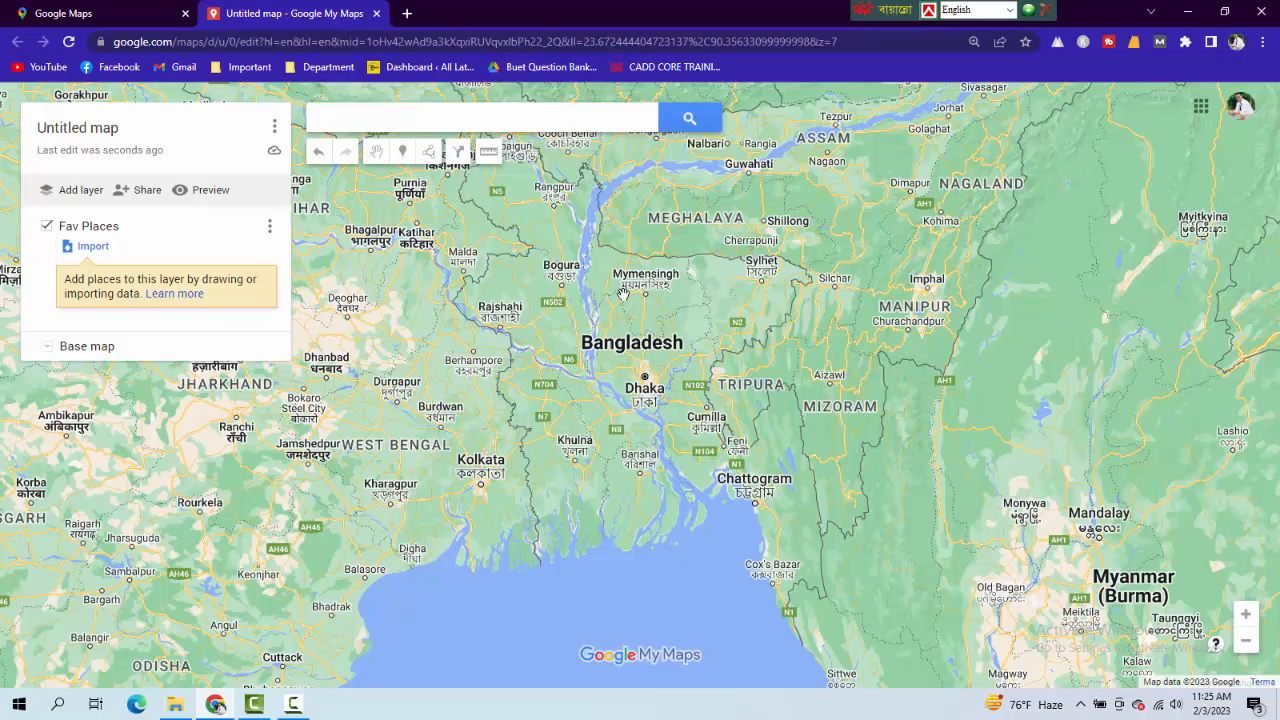
Step: Examine the Dhaka map at street level around Kosai Bazar and Ershal Colony Play Ground, east of the Dhaka - Mymensingh Hwy
{"action": "scroll", "coordinate": [680, 347], "scroll_direction": "up", "scroll_amount": 1}
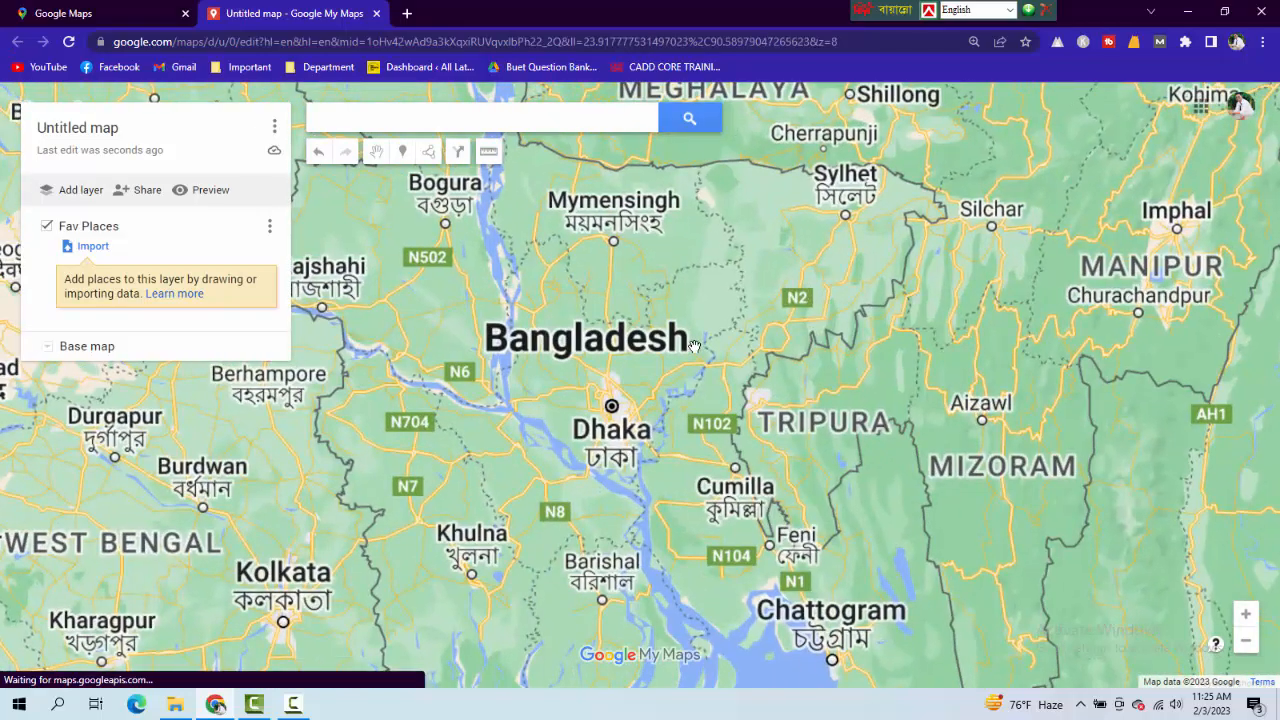
{"action": "scroll", "coordinate": [663, 349], "scroll_direction": "up", "scroll_amount": 1}
{"action": "scroll", "coordinate": [663, 349], "scroll_direction": "up", "scroll_amount": 1}
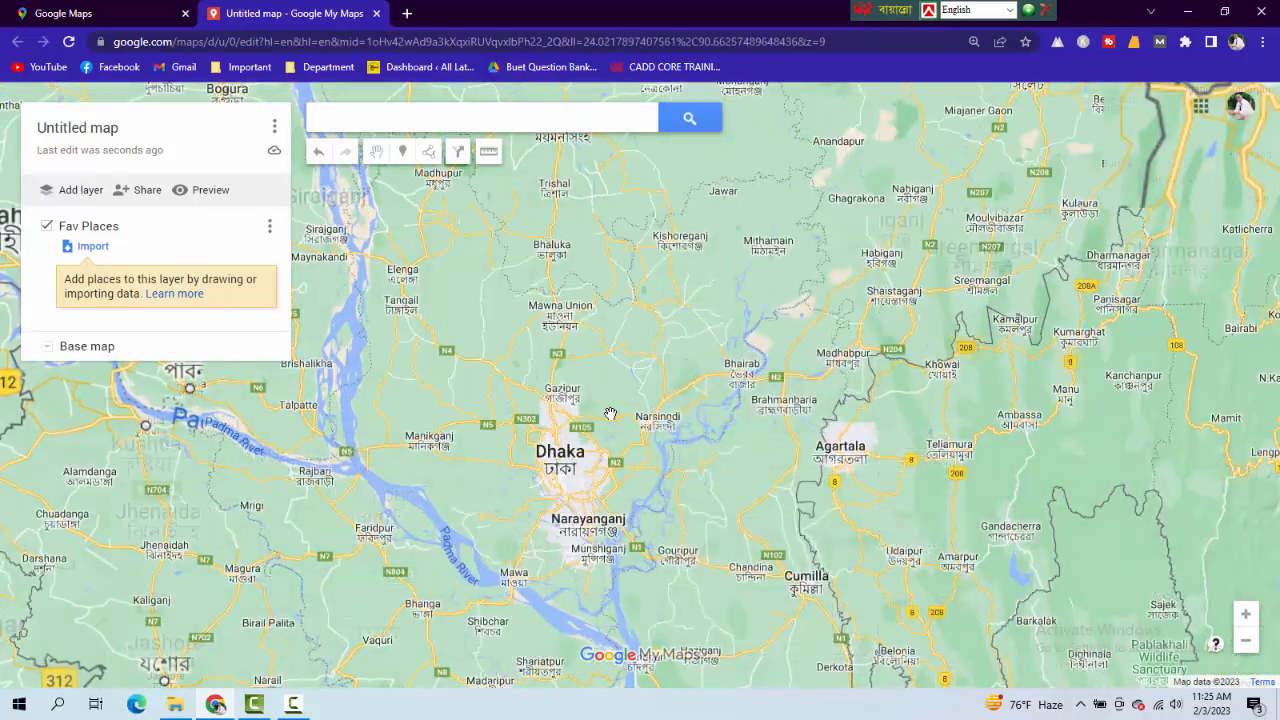
{"action": "left_click_drag", "start_coordinate": [605, 396], "coordinate": [651, 332]}
{"action": "scroll", "coordinate": [651, 332], "scroll_direction": "up", "scroll_amount": 2}
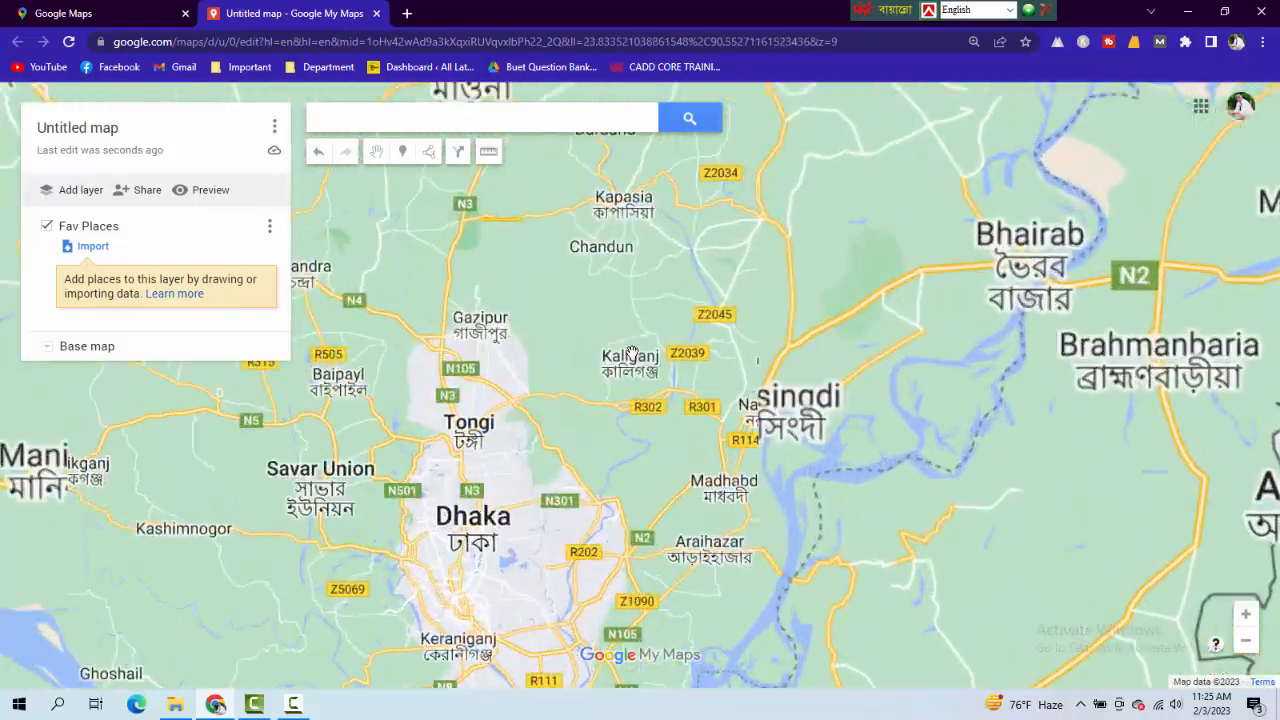
{"action": "left_click_drag", "start_coordinate": [645, 402], "coordinate": [773, 266]}
{"action": "scroll", "coordinate": [646, 420], "scroll_direction": "up", "scroll_amount": 2}
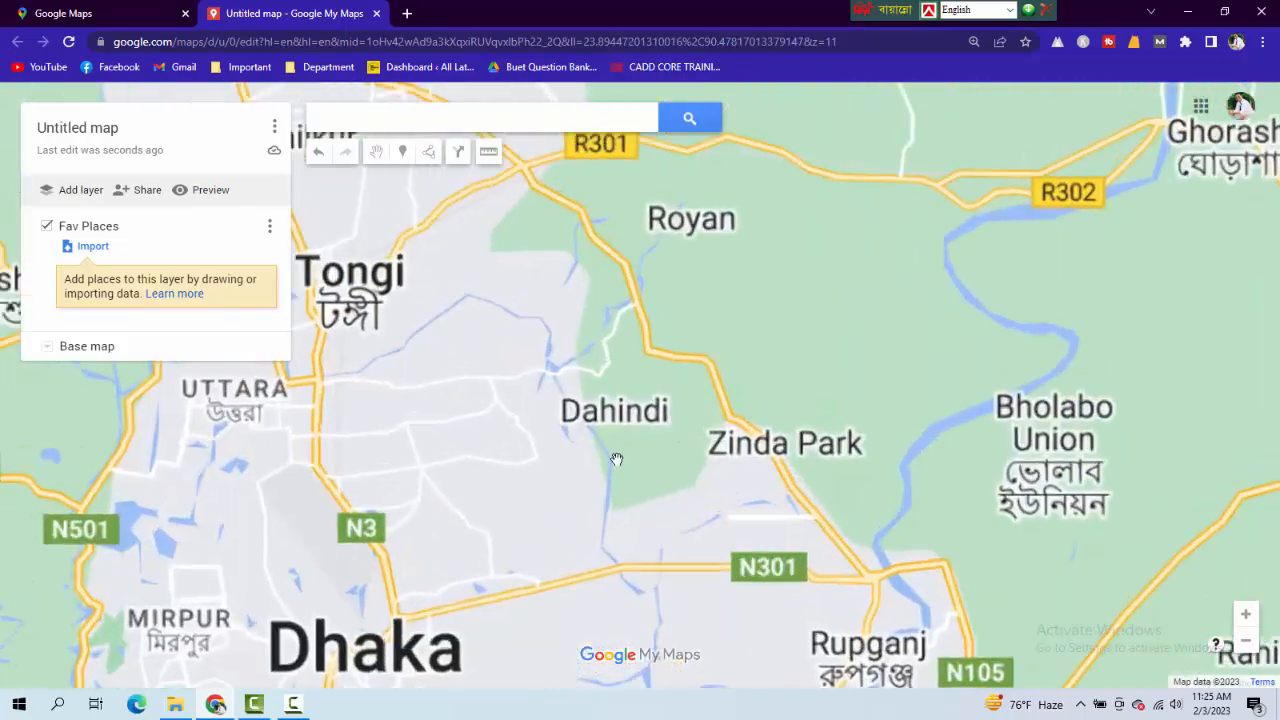
{"action": "left_click_drag", "start_coordinate": [615, 433], "coordinate": [849, 286]}
{"action": "left_click_drag", "start_coordinate": [591, 455], "coordinate": [650, 430]}
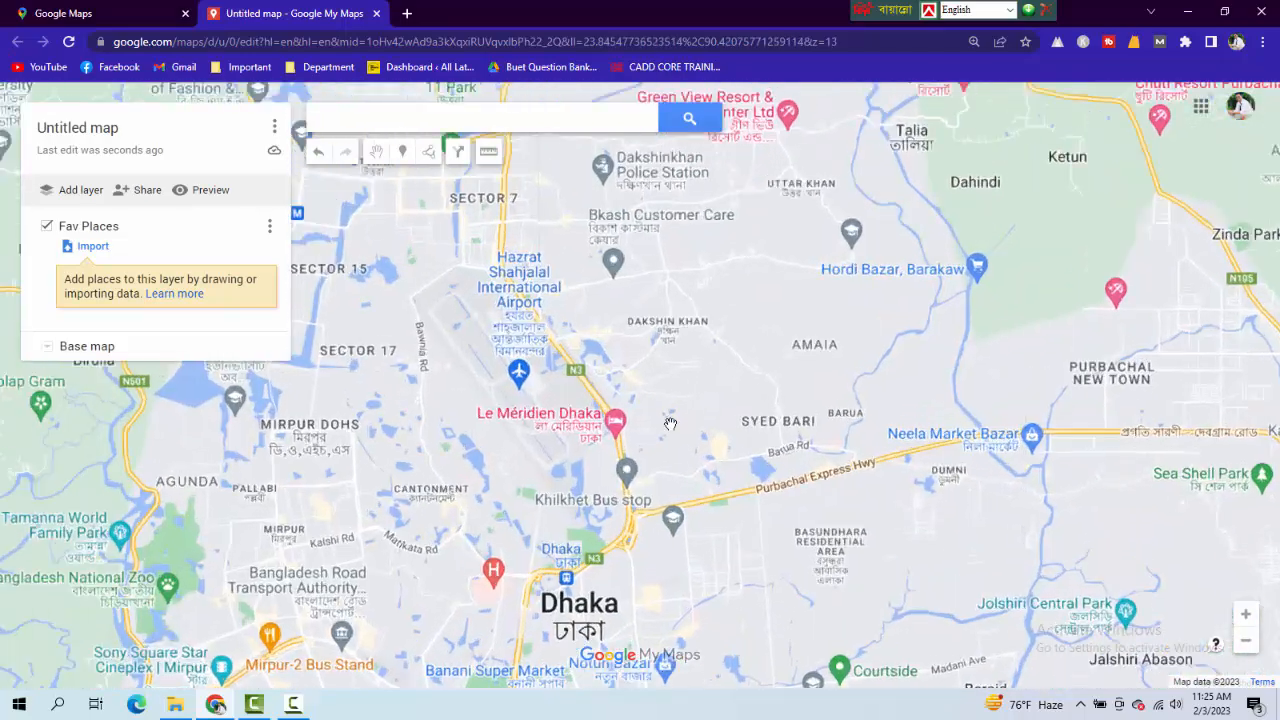
{"action": "scroll", "coordinate": [650, 430], "scroll_direction": "up", "scroll_amount": 2}
{"action": "scroll", "coordinate": [650, 430], "scroll_direction": "up", "scroll_amount": 1}
{"action": "left_click_drag", "start_coordinate": [643, 357], "coordinate": [697, 546]}
{"action": "left_click_drag", "start_coordinate": [723, 345], "coordinate": [759, 524]}
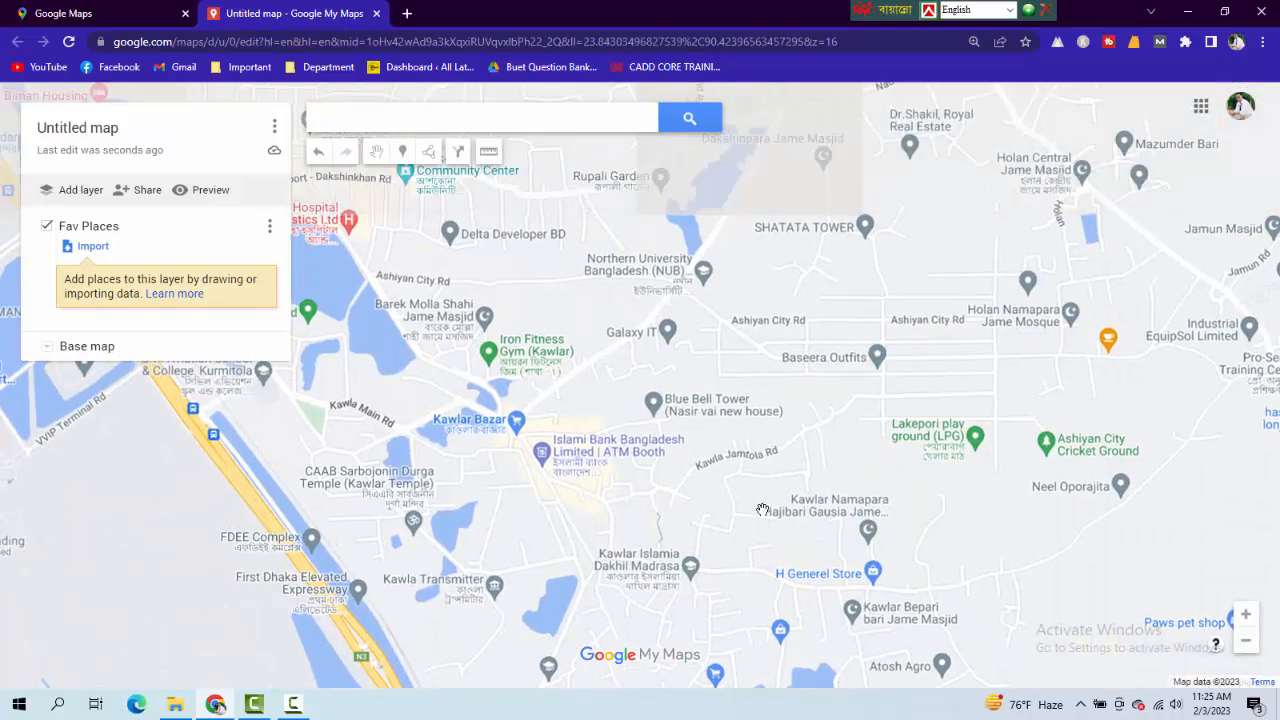
{"action": "left_click_drag", "start_coordinate": [725, 336], "coordinate": [785, 398]}
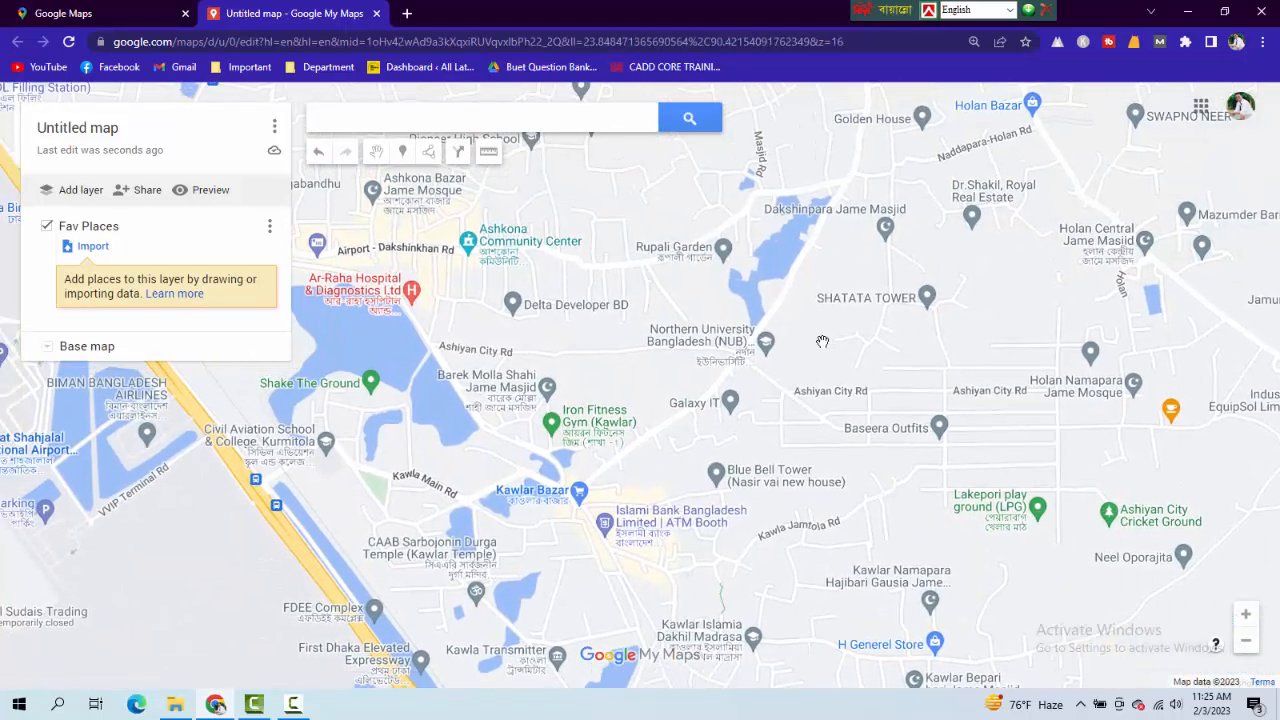
{"action": "left_click_drag", "start_coordinate": [394, 423], "coordinate": [767, 270]}
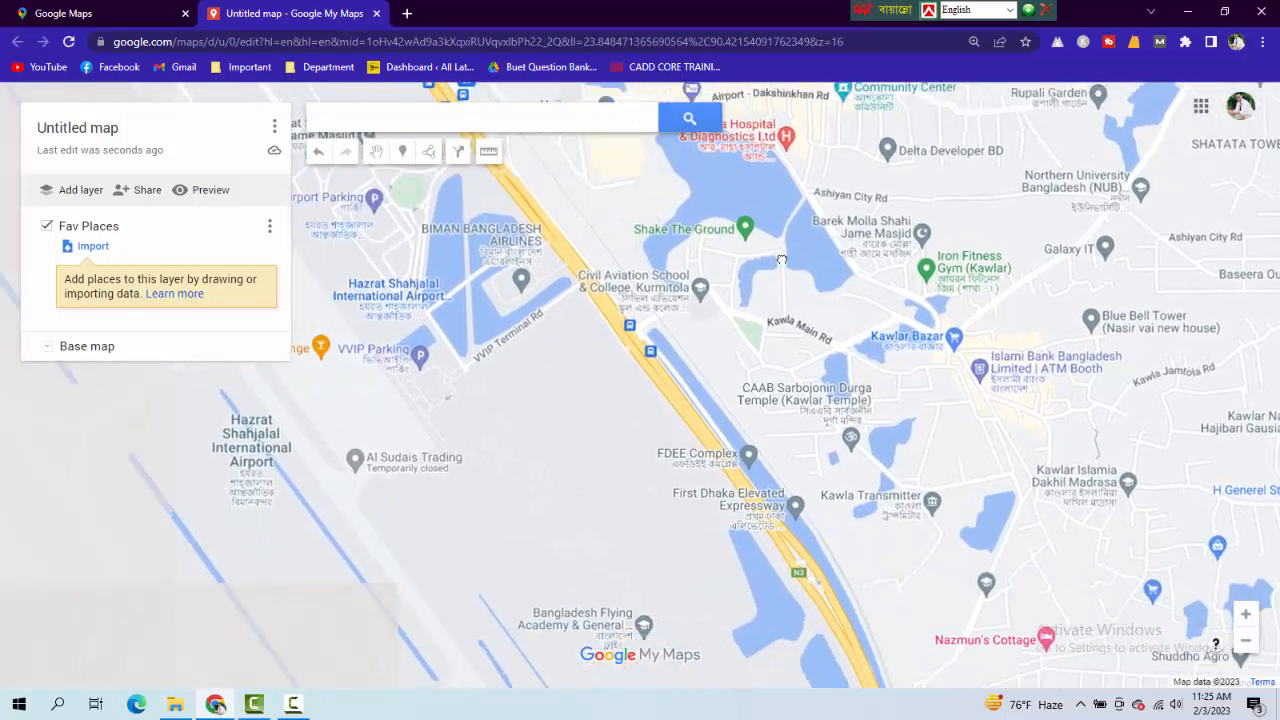
{"action": "scroll", "coordinate": [567, 275], "scroll_direction": "up", "scroll_amount": 1}
{"action": "left_click_drag", "start_coordinate": [554, 434], "coordinate": [614, 312]}
{"action": "left_click_drag", "start_coordinate": [523, 394], "coordinate": [694, 651]}
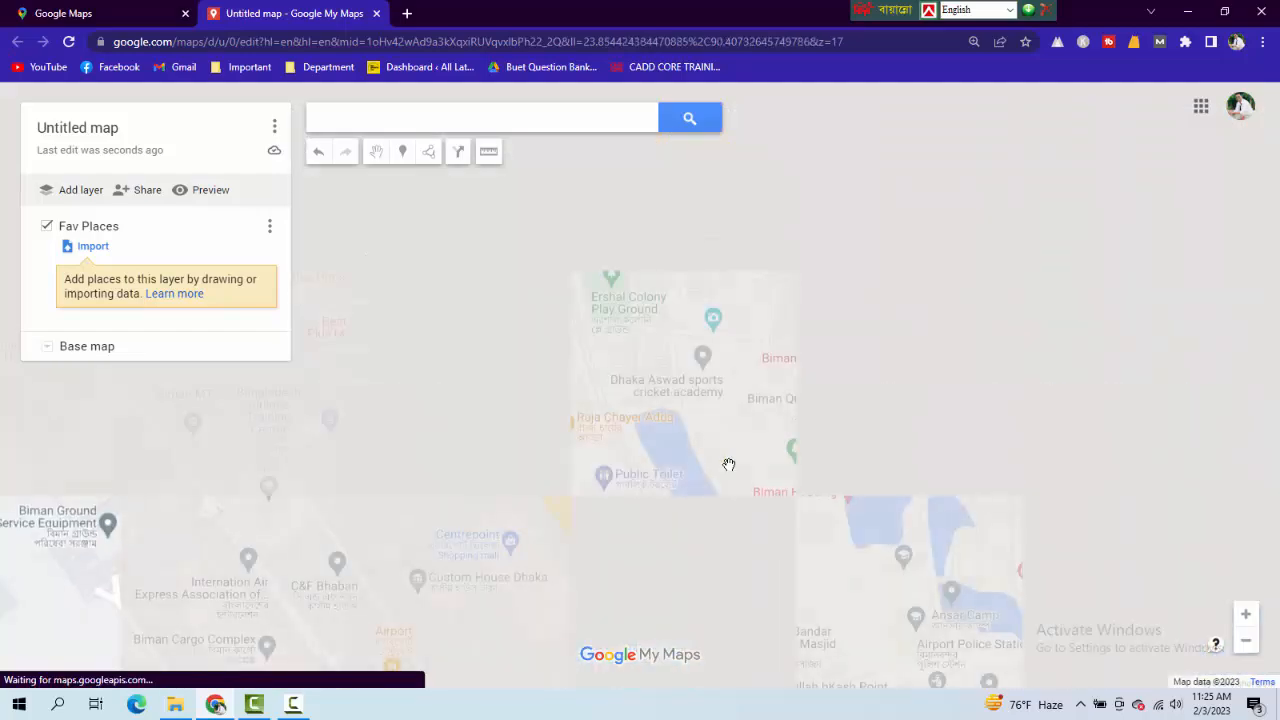
{"action": "left_click_drag", "start_coordinate": [728, 466], "coordinate": [615, 566]}
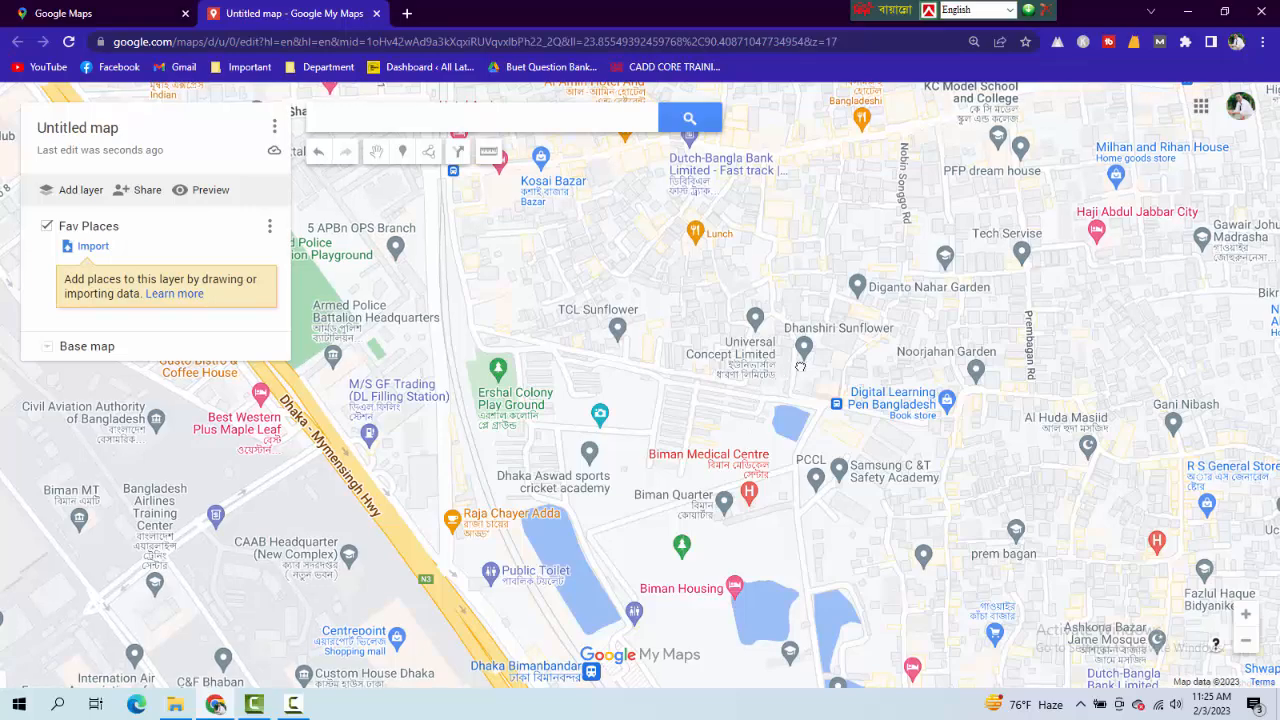
{"action": "left_click_drag", "start_coordinate": [830, 293], "coordinate": [735, 456]}
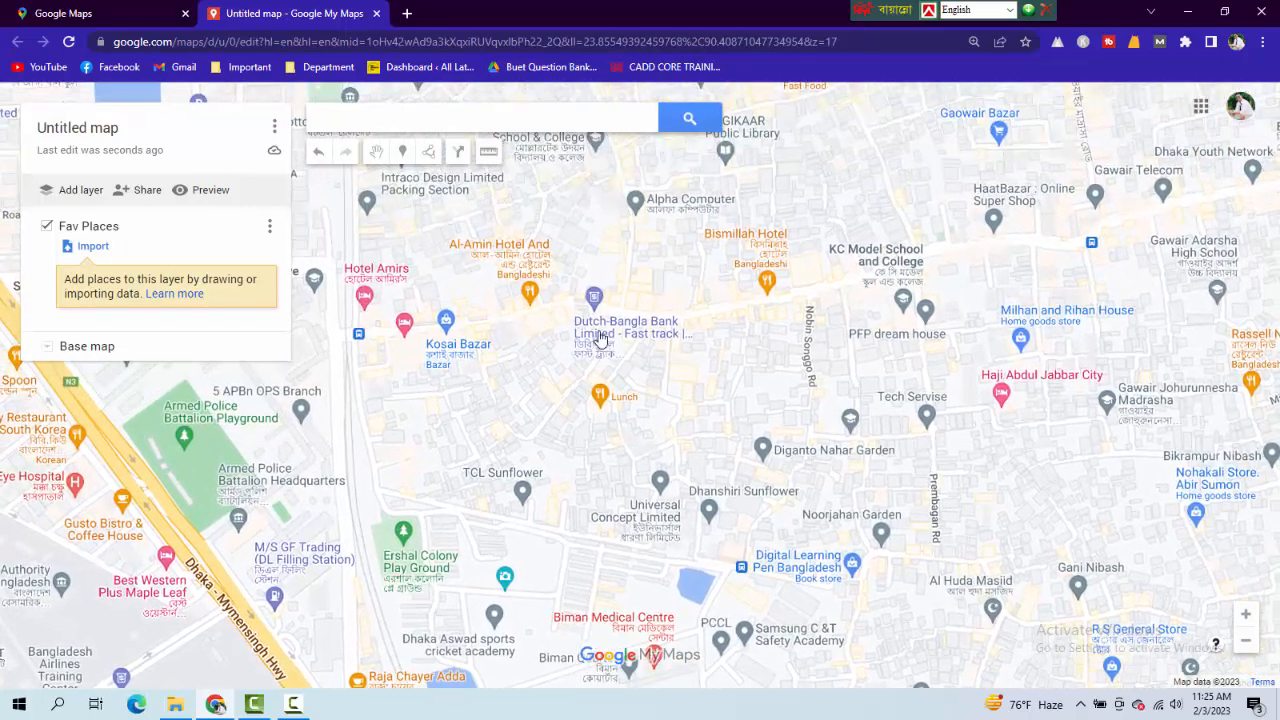
{"action": "left_click_drag", "start_coordinate": [573, 247], "coordinate": [681, 188]}
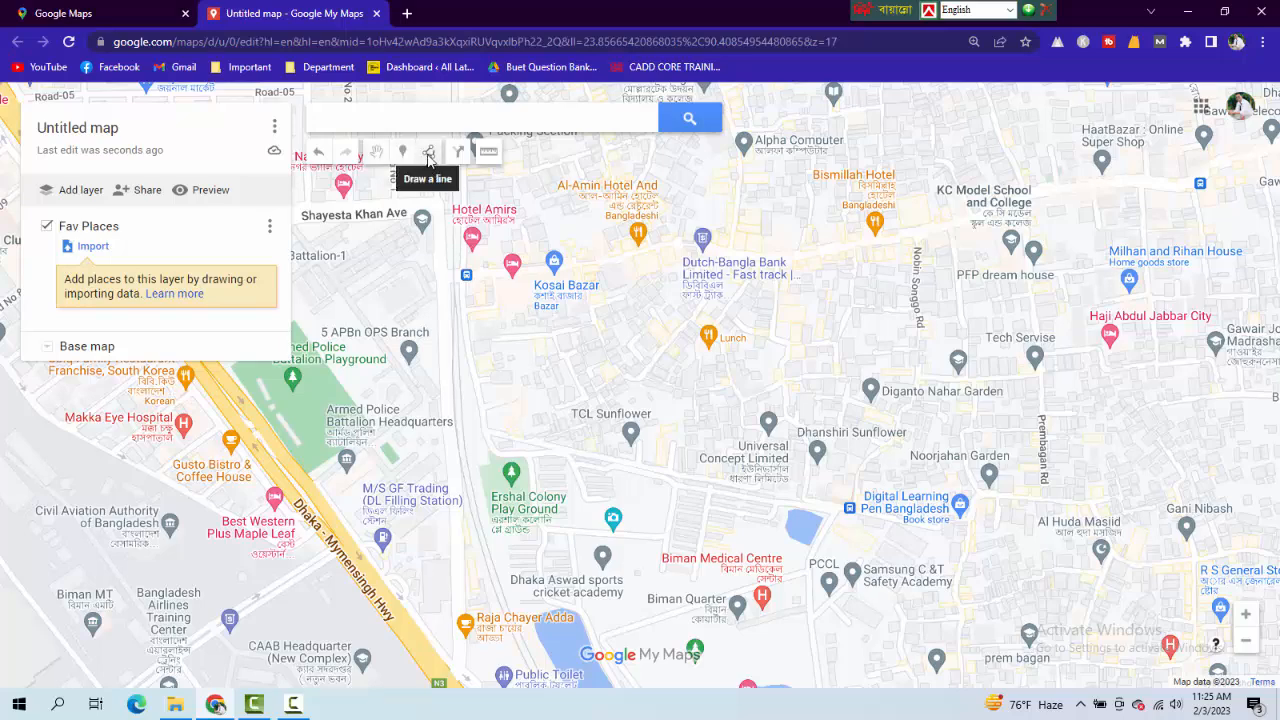
Step: Draw a closed polygon around Ershal Colony Play Ground, from the road beside Hotel Amirs south and back via TCL Sunflower
{"action": "left_click", "coordinate": [428, 155]}
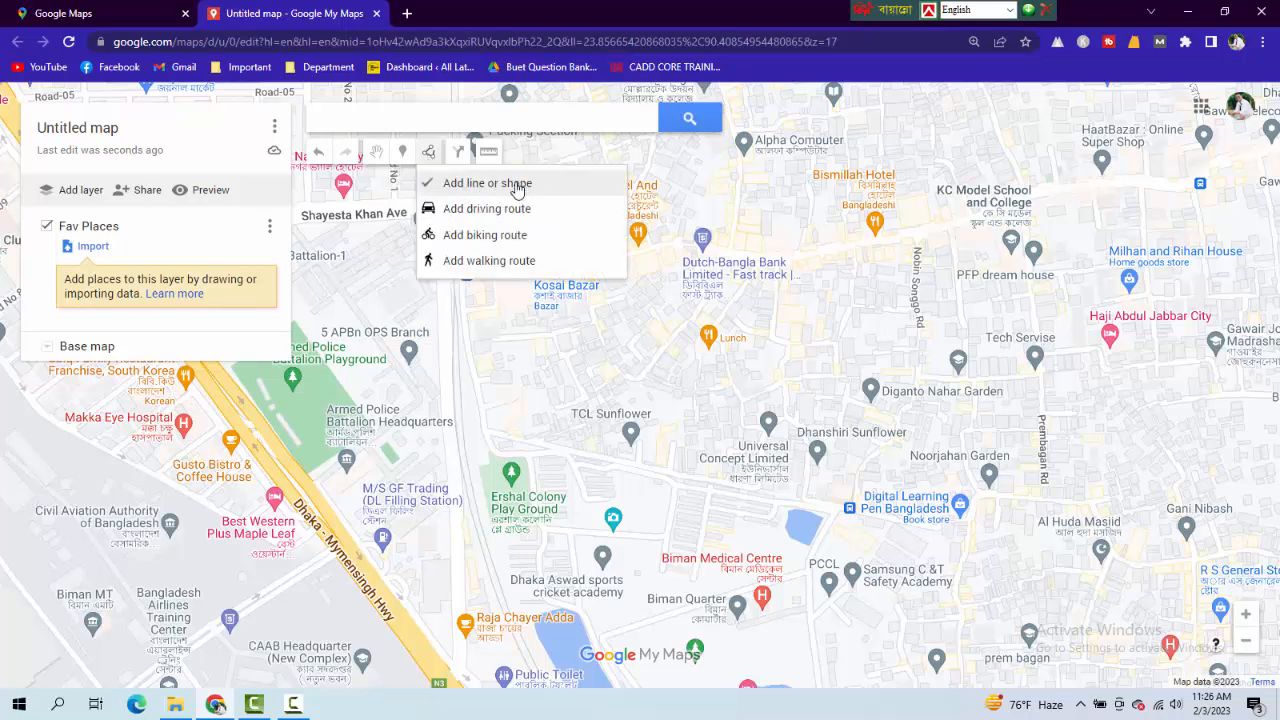
{"action": "left_click", "coordinate": [515, 186]}
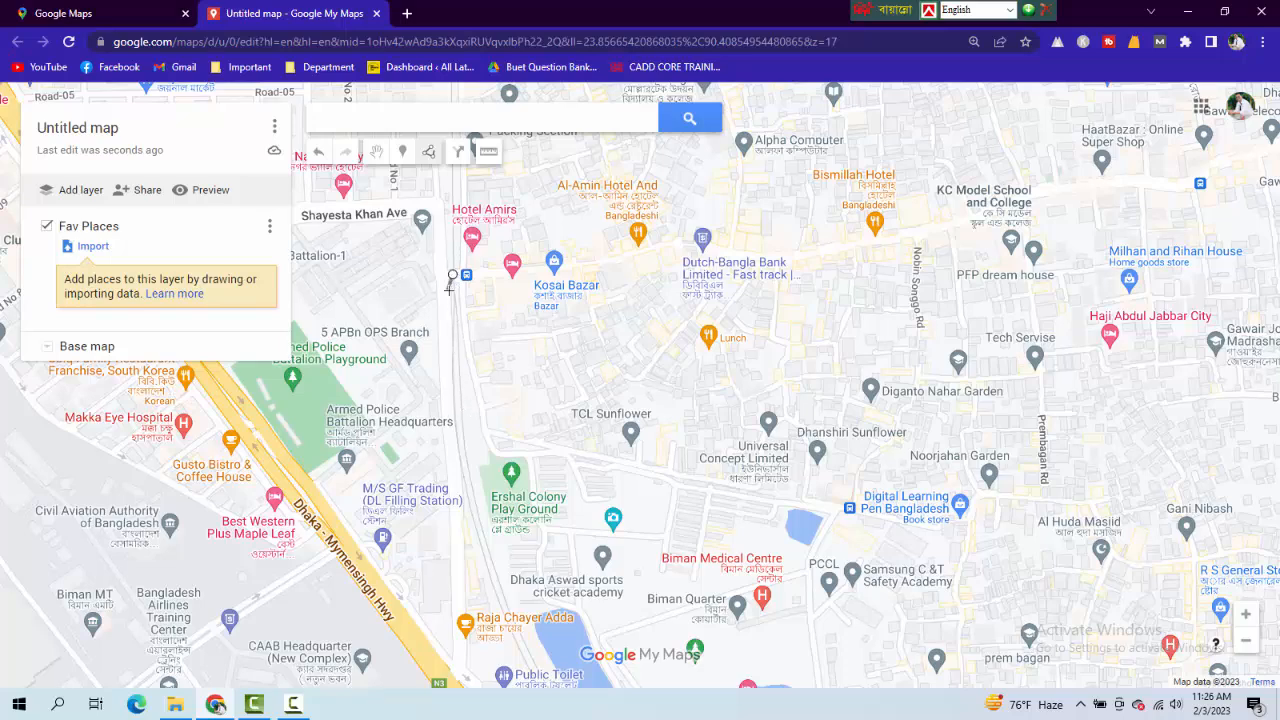
{"action": "left_click", "coordinate": [455, 348]}
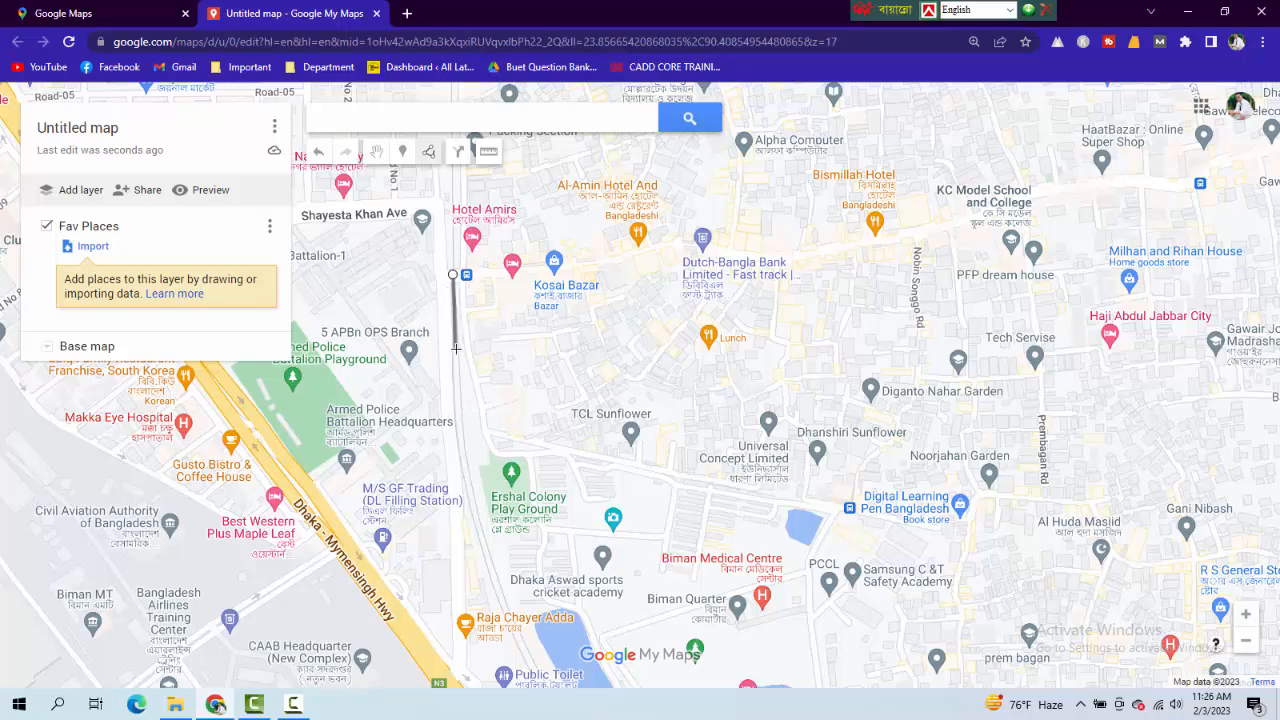
{"action": "left_click", "coordinate": [459, 422]}
{"action": "left_click", "coordinate": [467, 487]}
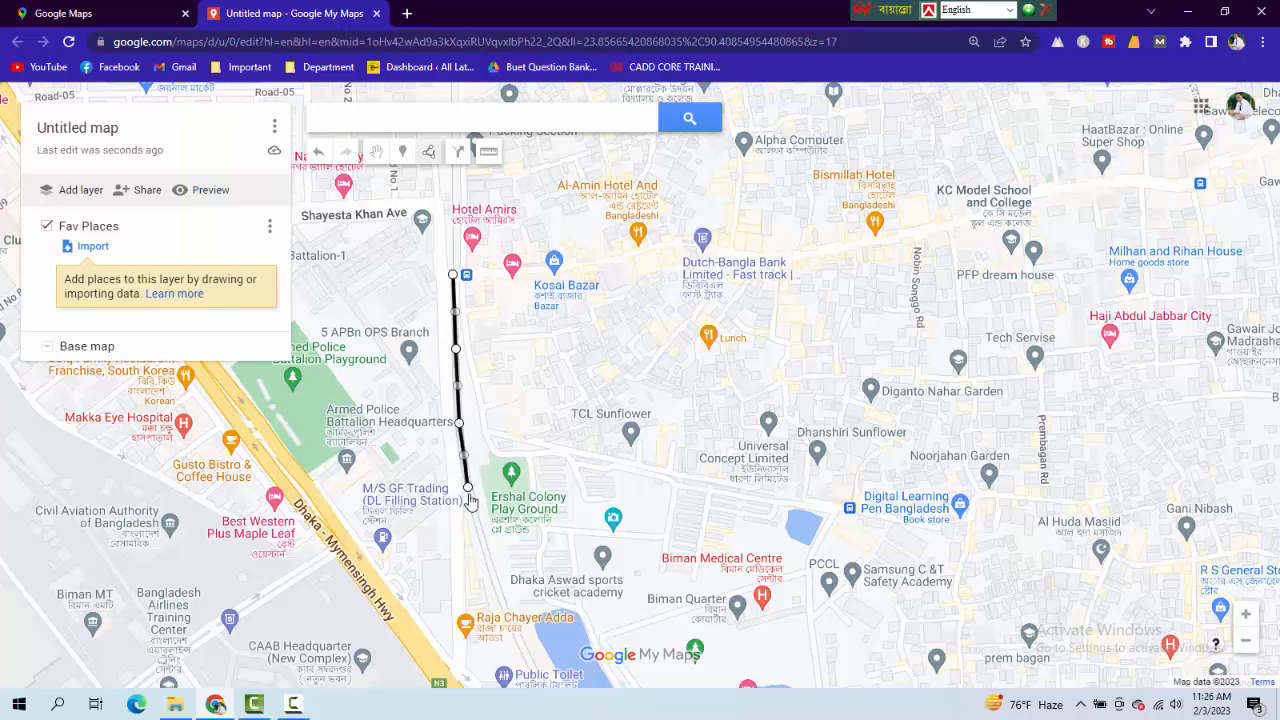
{"action": "left_click", "coordinate": [492, 578]}
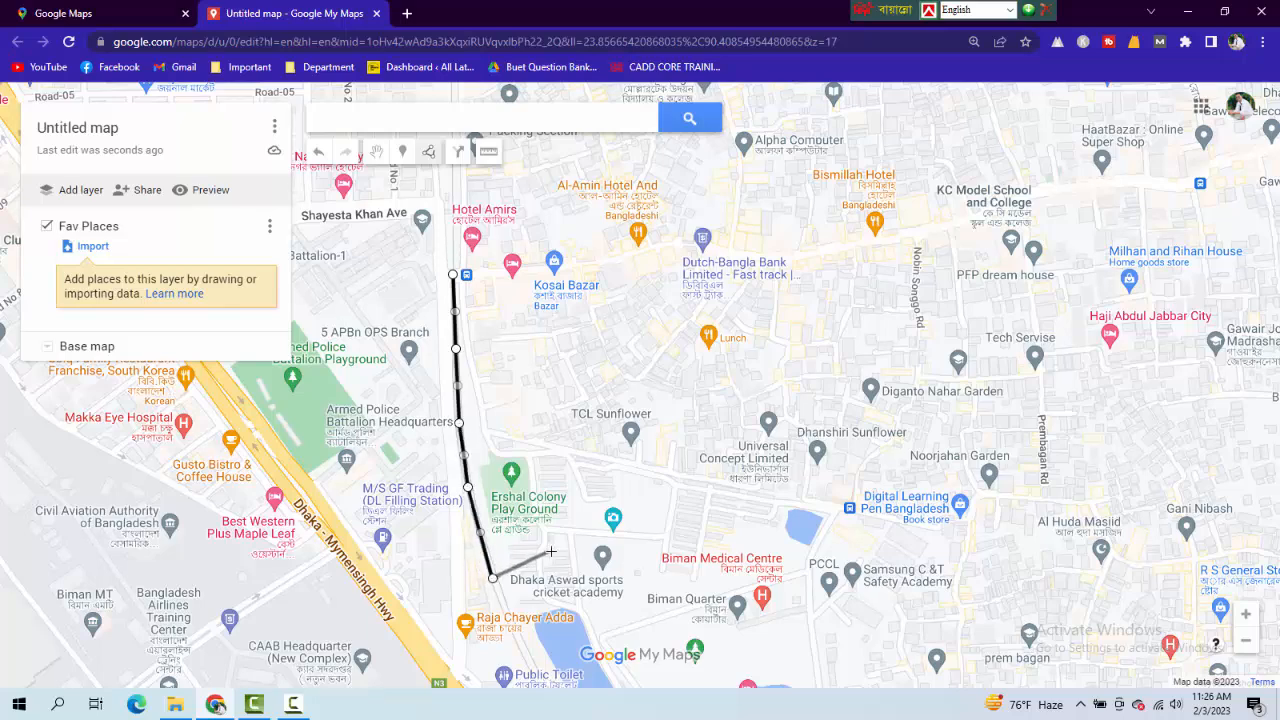
{"action": "left_click", "coordinate": [550, 551]}
{"action": "left_click", "coordinate": [584, 517]}
{"action": "left_click", "coordinate": [617, 465]}
{"action": "left_click", "coordinate": [618, 437]}
{"action": "left_click", "coordinate": [614, 371]}
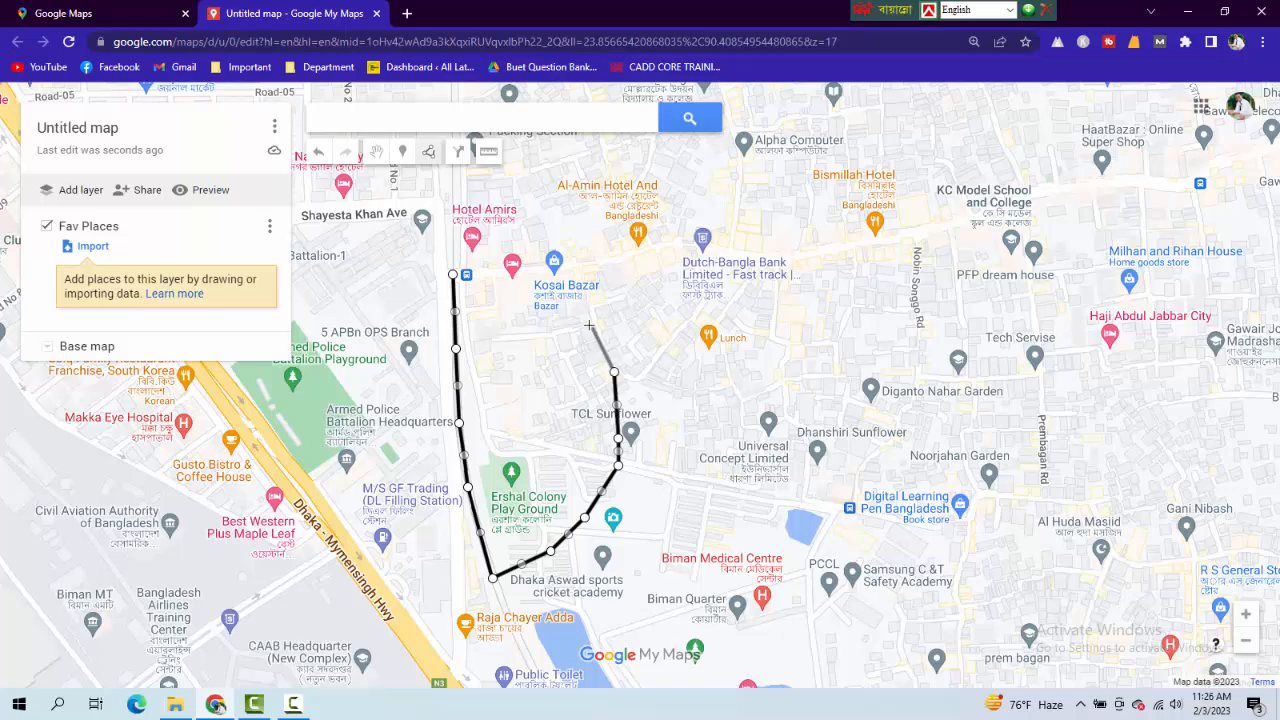
{"action": "left_click", "coordinate": [592, 328]}
{"action": "left_click", "coordinate": [545, 302]}
{"action": "left_click", "coordinate": [500, 282]}
{"action": "left_click", "coordinate": [452, 276]}
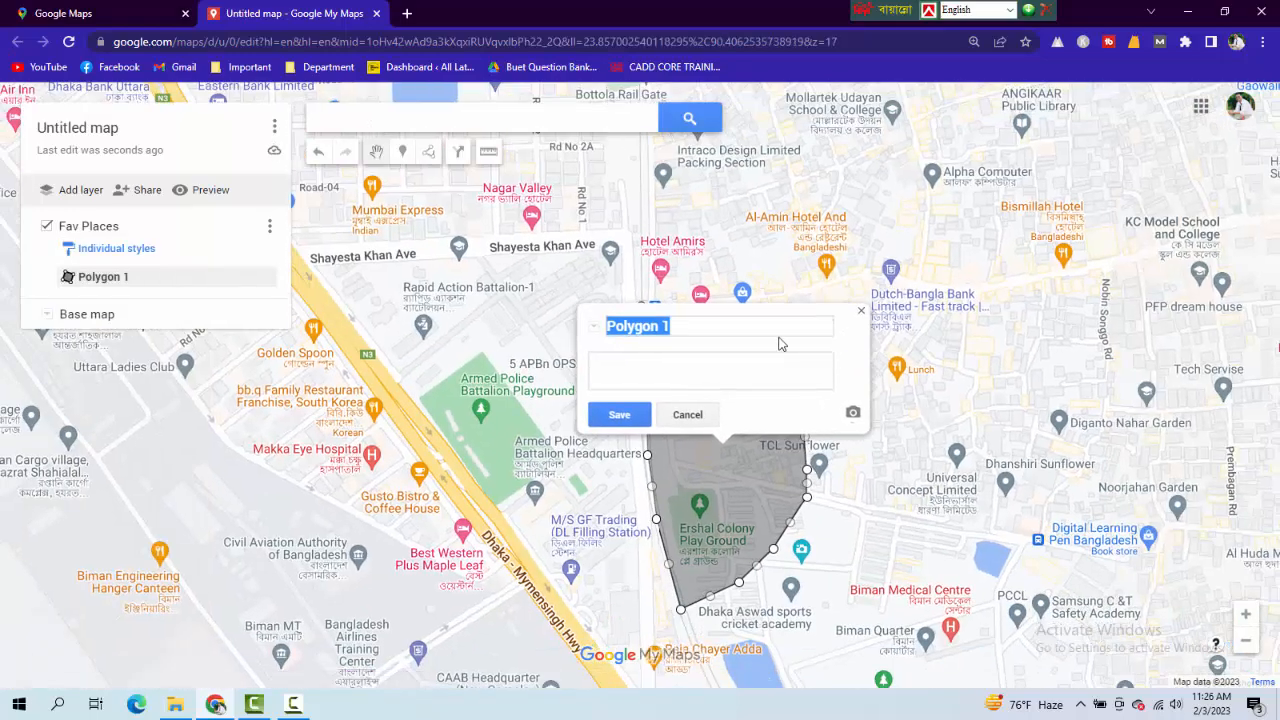
Step: Name the new polygon Area, add the description "some description", save it and close its info card
{"action": "key", "text": "BackSpace"}
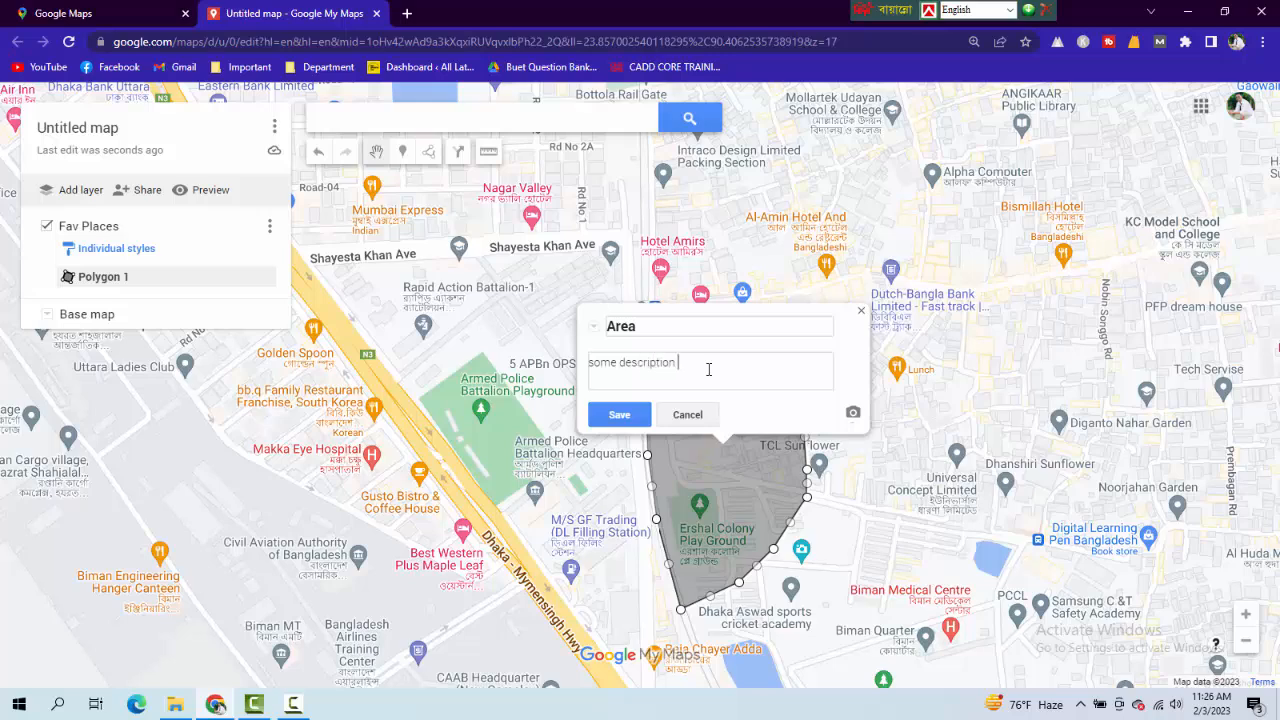
{"action": "left_click", "coordinate": [619, 413]}
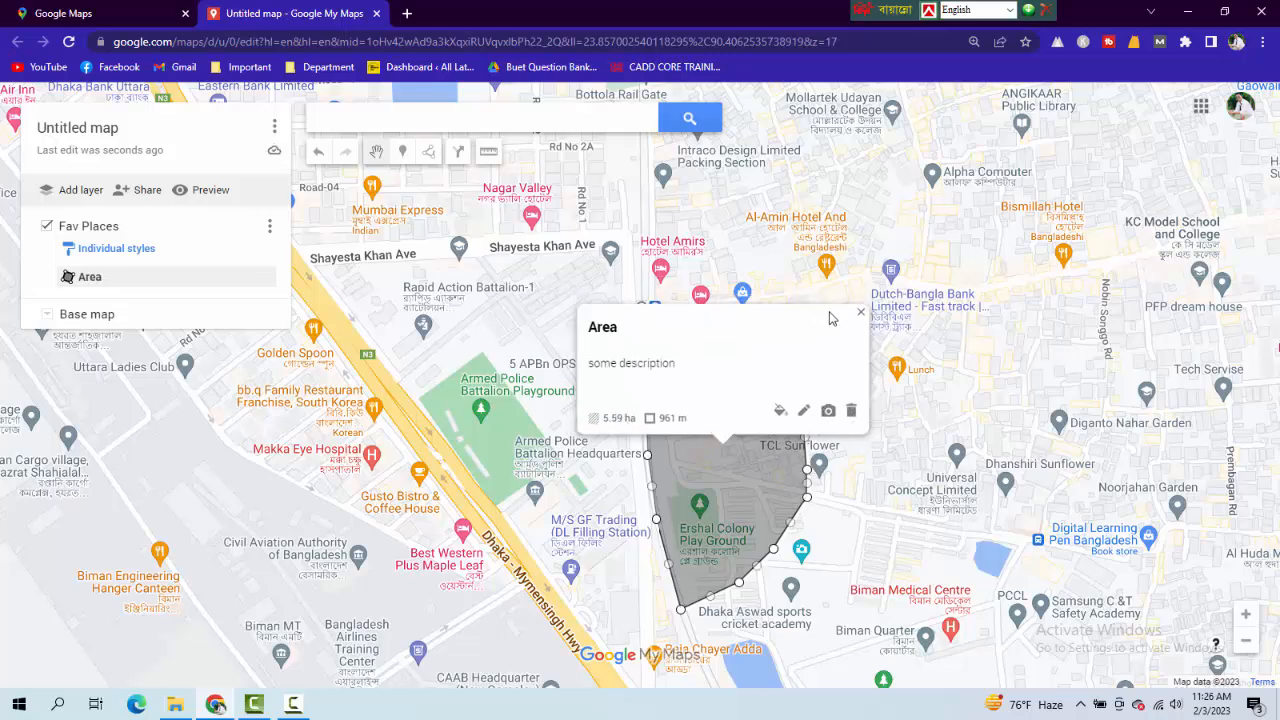
{"action": "left_click", "coordinate": [860, 312]}
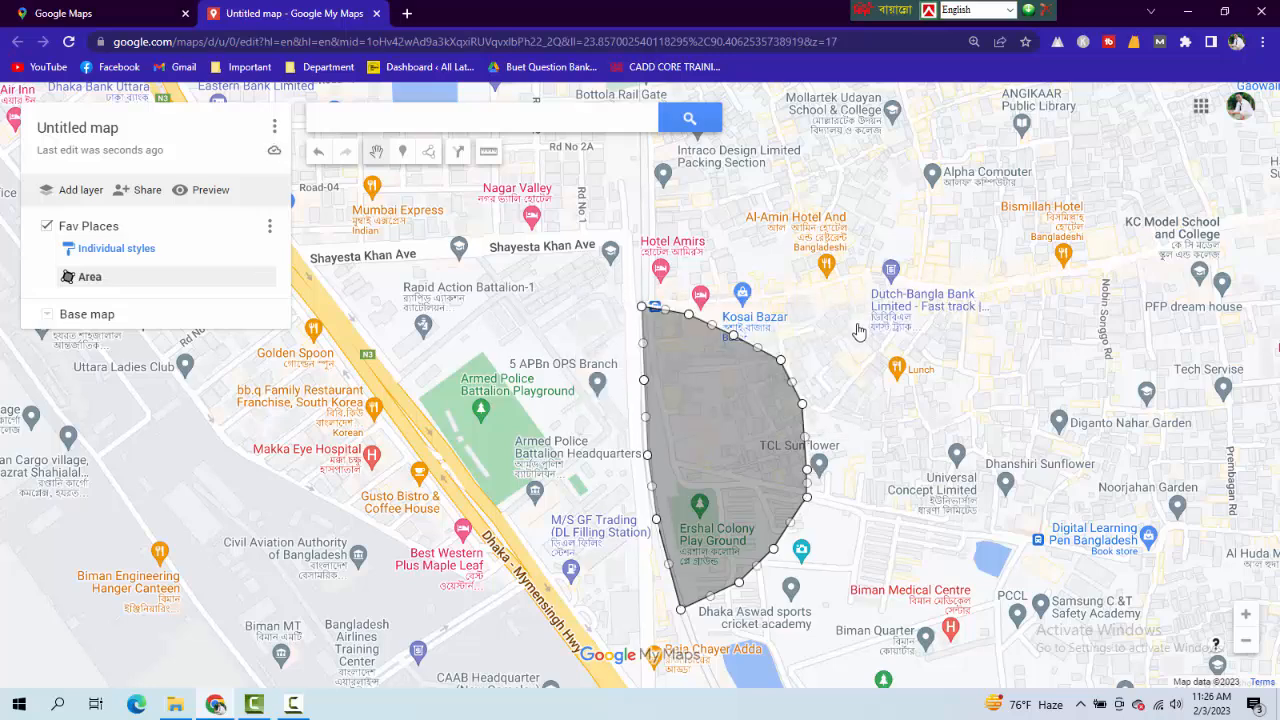
Step: Style the Area polygon in dark orange with slightly higher polygon transparency and a slightly thicker border
{"action": "left_click_drag", "start_coordinate": [830, 271], "coordinate": [778, 204]}
{"action": "scroll", "coordinate": [689, 344], "scroll_direction": "up", "scroll_amount": 1}
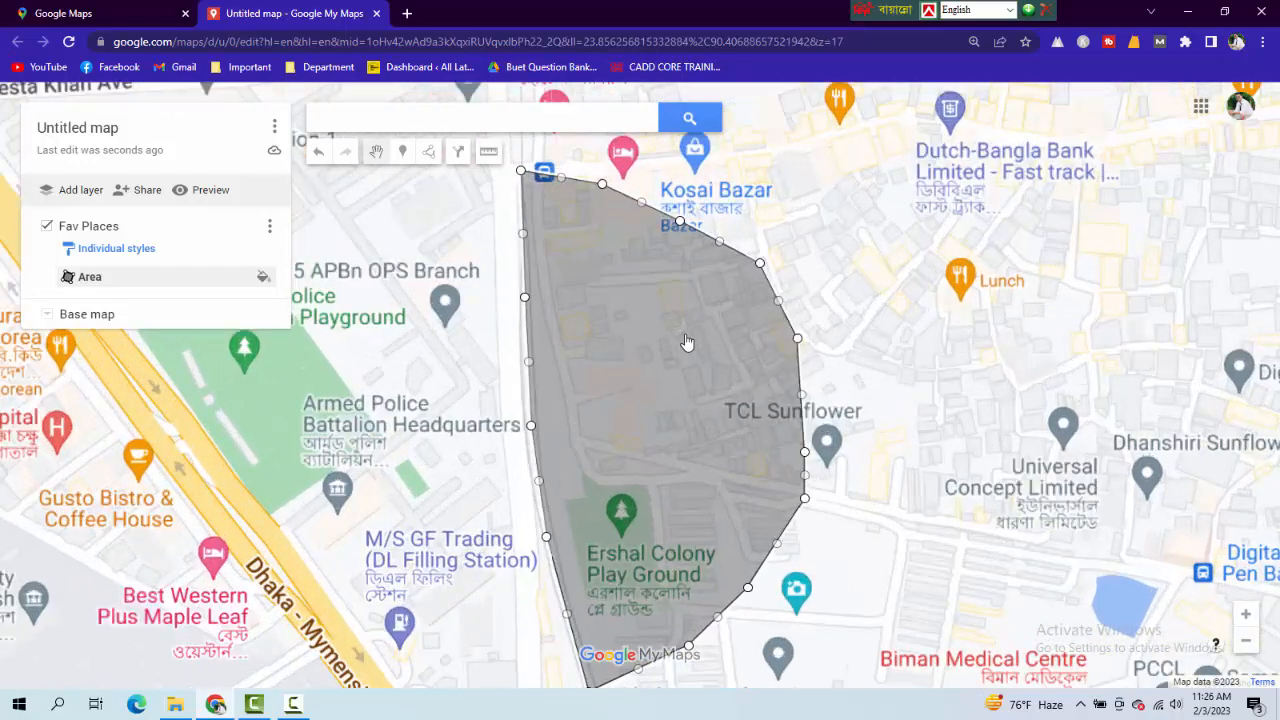
{"action": "scroll", "coordinate": [689, 344], "scroll_direction": "down", "scroll_amount": 1}
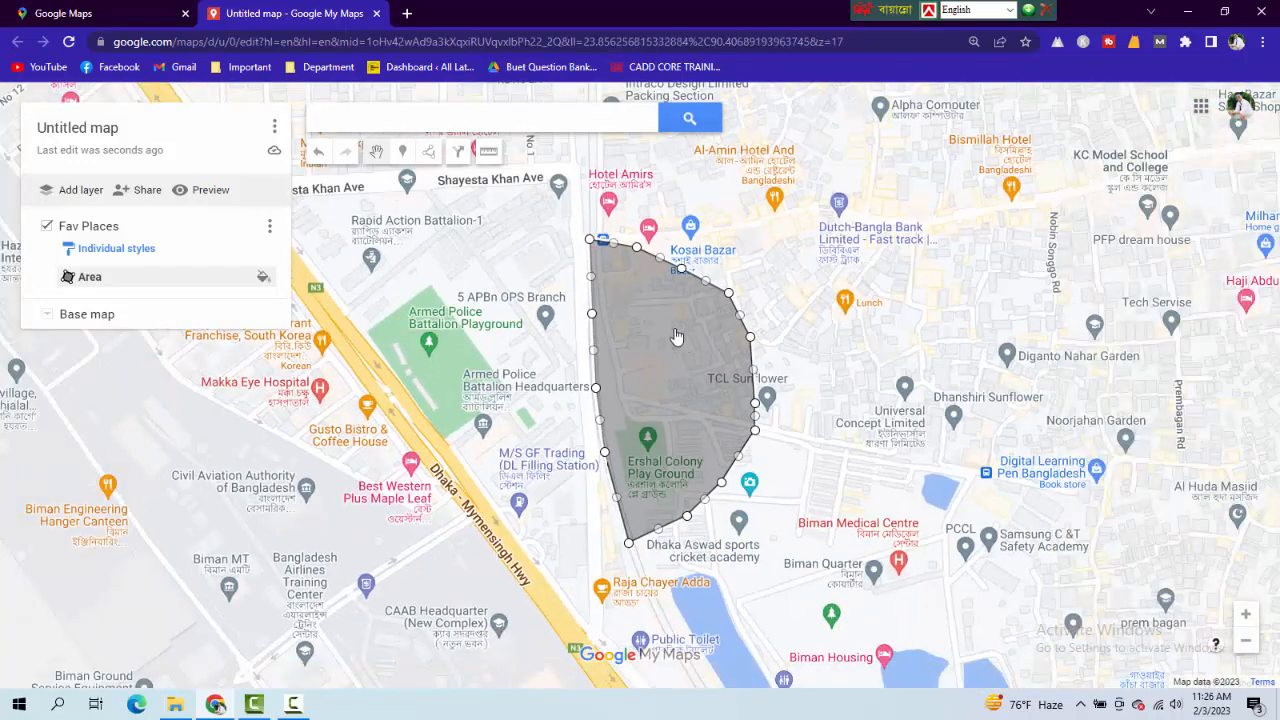
{"action": "right_click", "coordinate": [677, 337]}
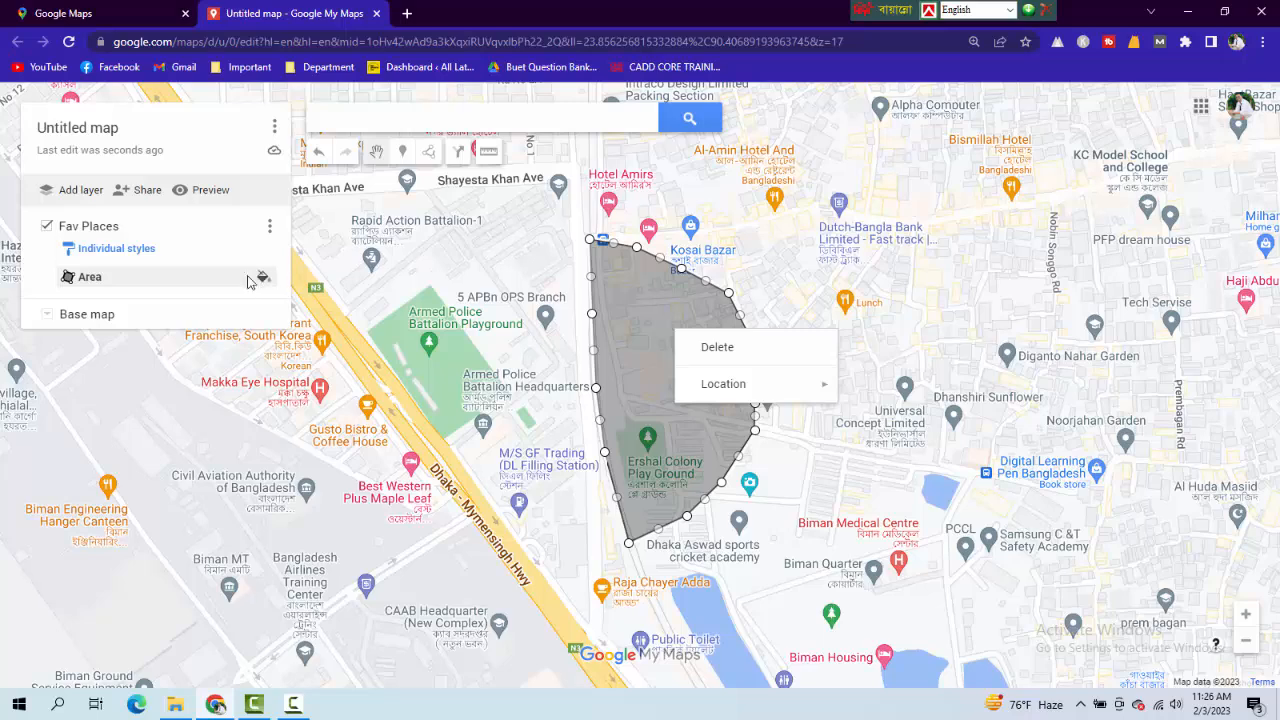
{"action": "left_click", "coordinate": [263, 279]}
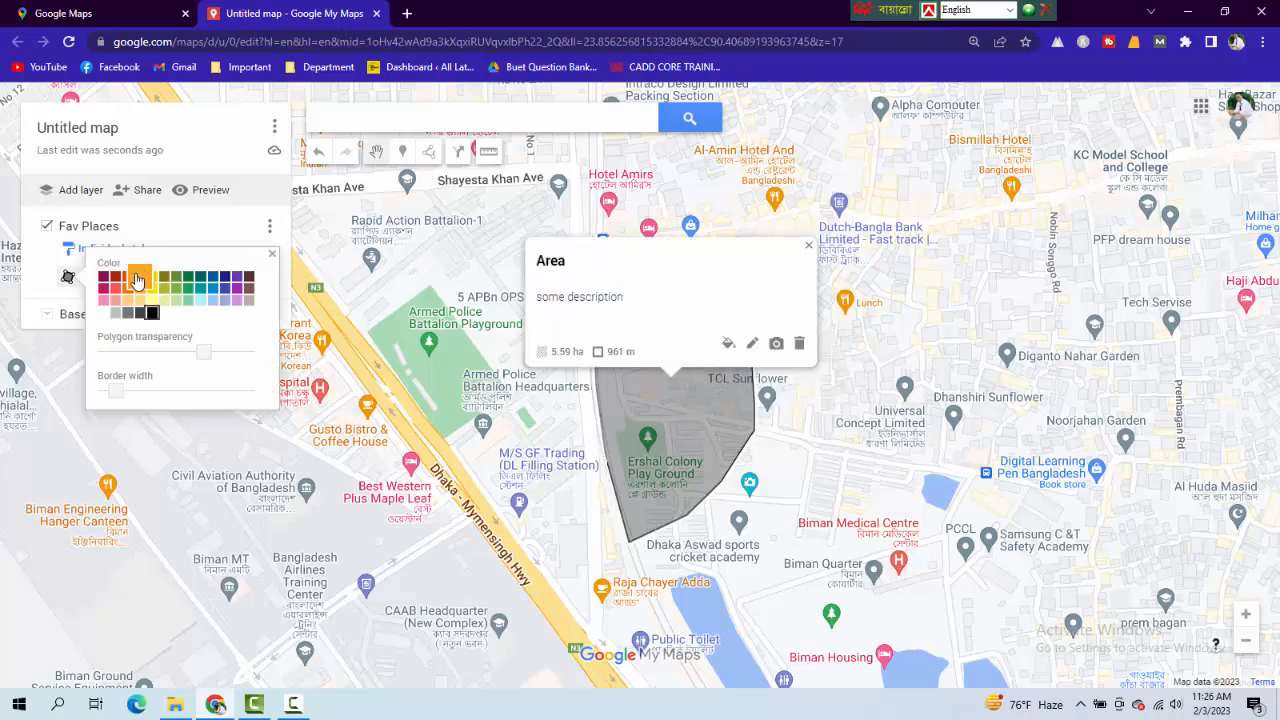
{"action": "left_click", "coordinate": [139, 279]}
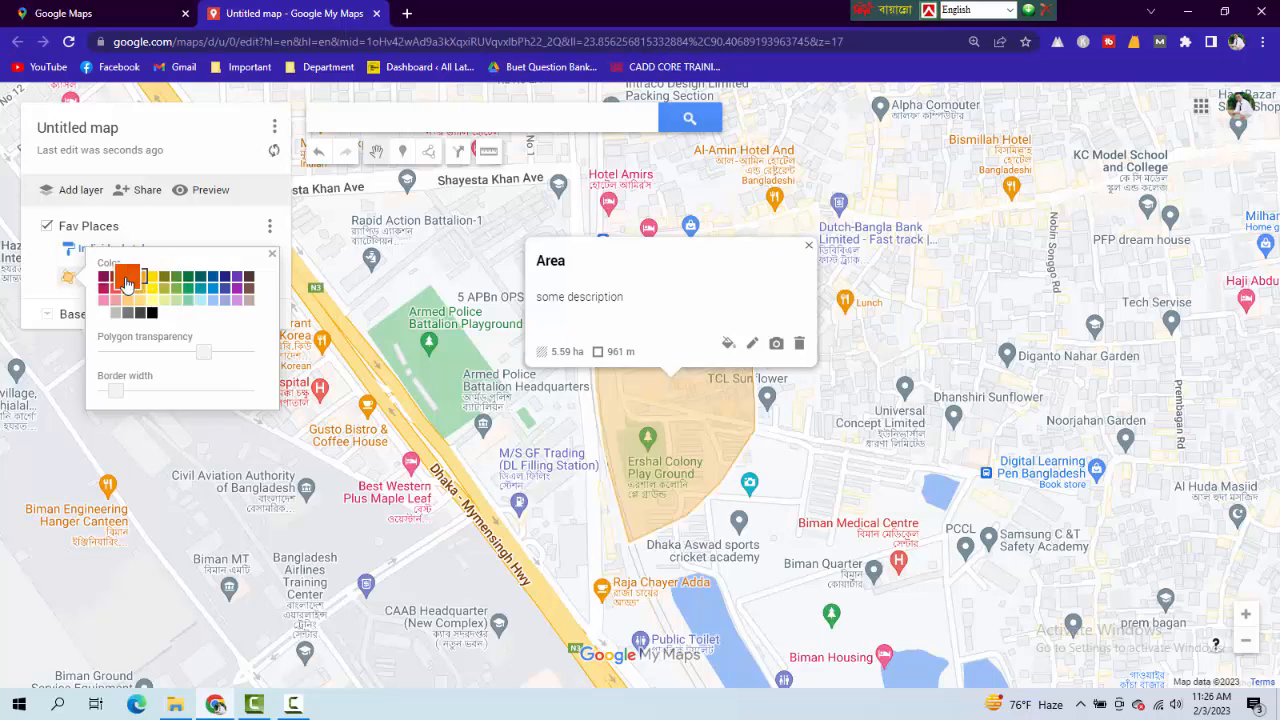
{"action": "left_click", "coordinate": [127, 279]}
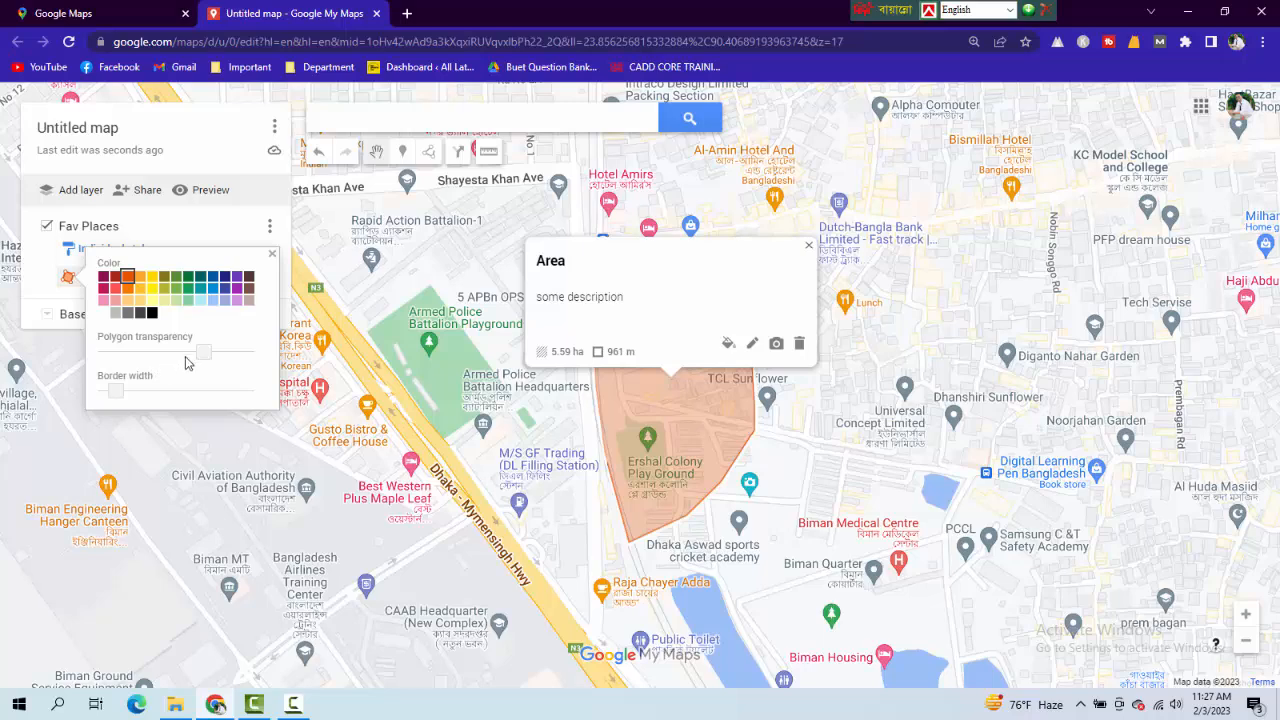
{"action": "mouse_move", "coordinate": [203, 357]}
{"action": "left_mouse_down"}
{"action": "mouse_move", "coordinate": [106, 357]}
{"action": "mouse_move", "coordinate": [258, 364]}
{"action": "mouse_move", "coordinate": [195, 358]}
{"action": "mouse_move", "coordinate": [208, 361]}
{"action": "left_mouse_up"}
{"action": "mouse_move", "coordinate": [115, 393]}
{"action": "left_mouse_down"}
{"action": "mouse_move", "coordinate": [192, 394]}
{"action": "mouse_move", "coordinate": [105, 393]}
{"action": "mouse_move", "coordinate": [122, 394]}
{"action": "left_mouse_up"}
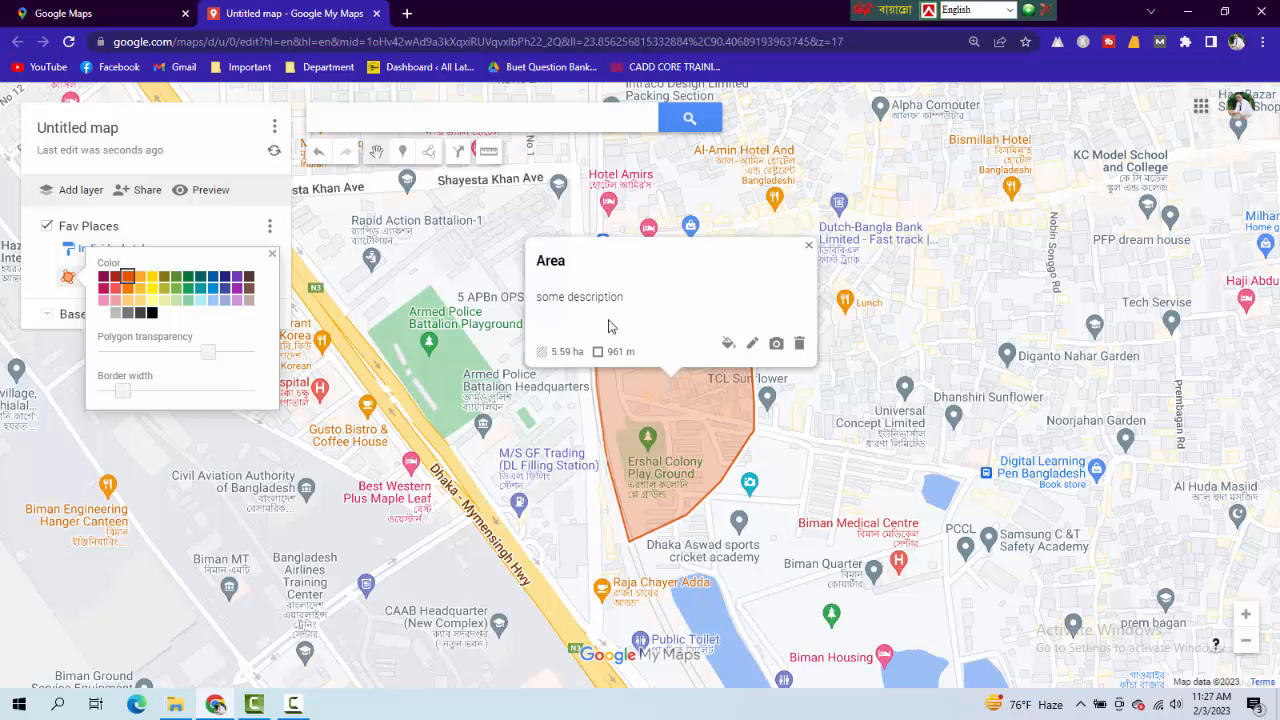
Step: Reopen the Area polygon's name and description for editing, save them as they are and close the info card
{"action": "left_click", "coordinate": [755, 344]}
{"action": "left_click", "coordinate": [755, 344]}
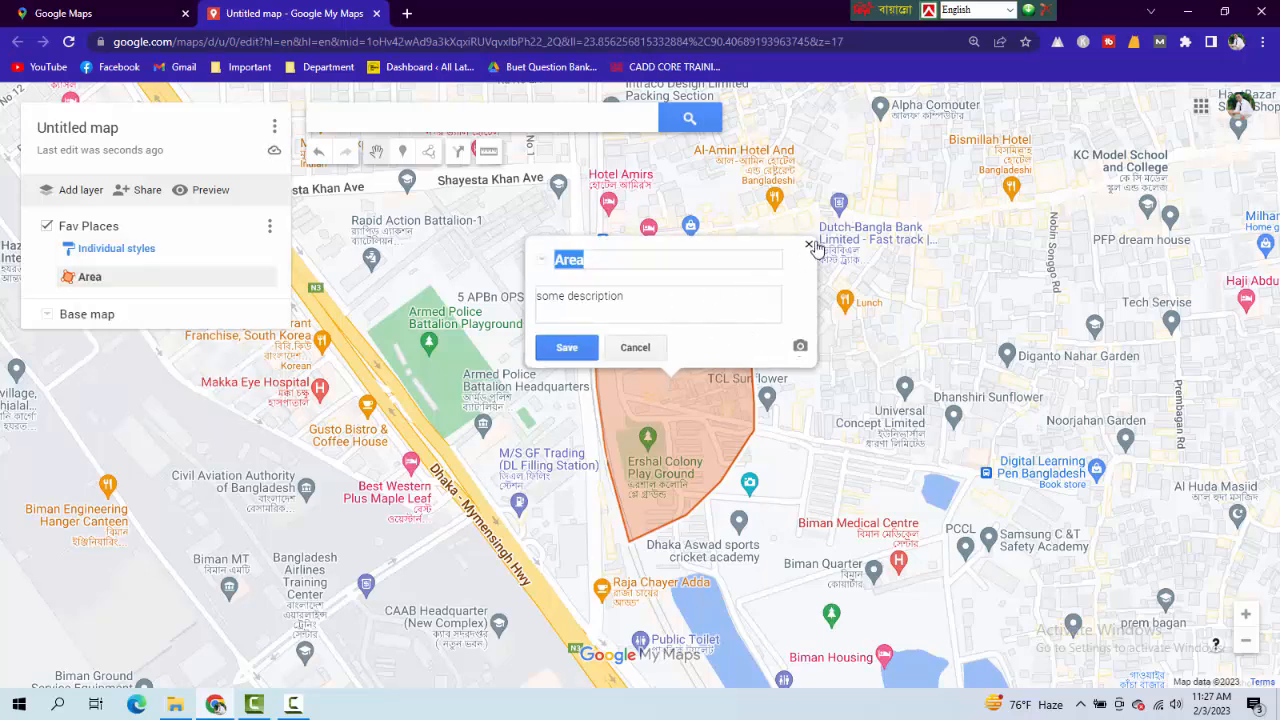
{"action": "left_click", "coordinate": [548, 354]}
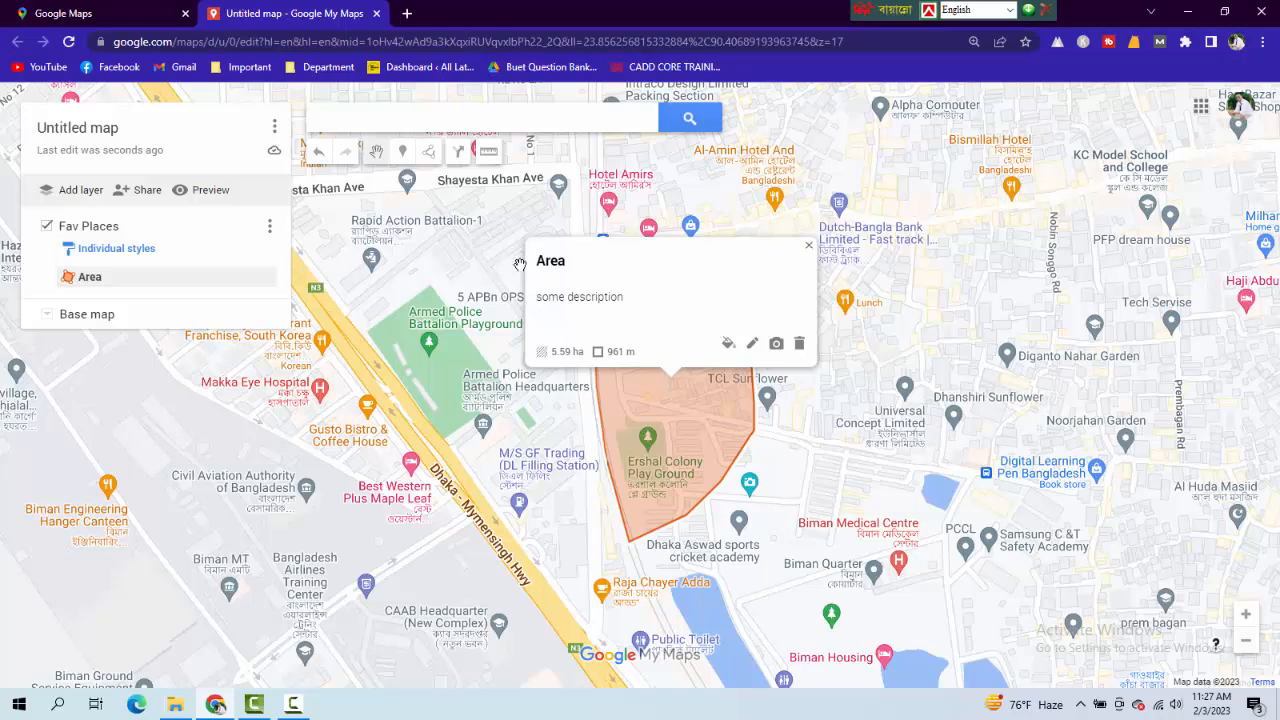
{"action": "left_click", "coordinate": [809, 248]}
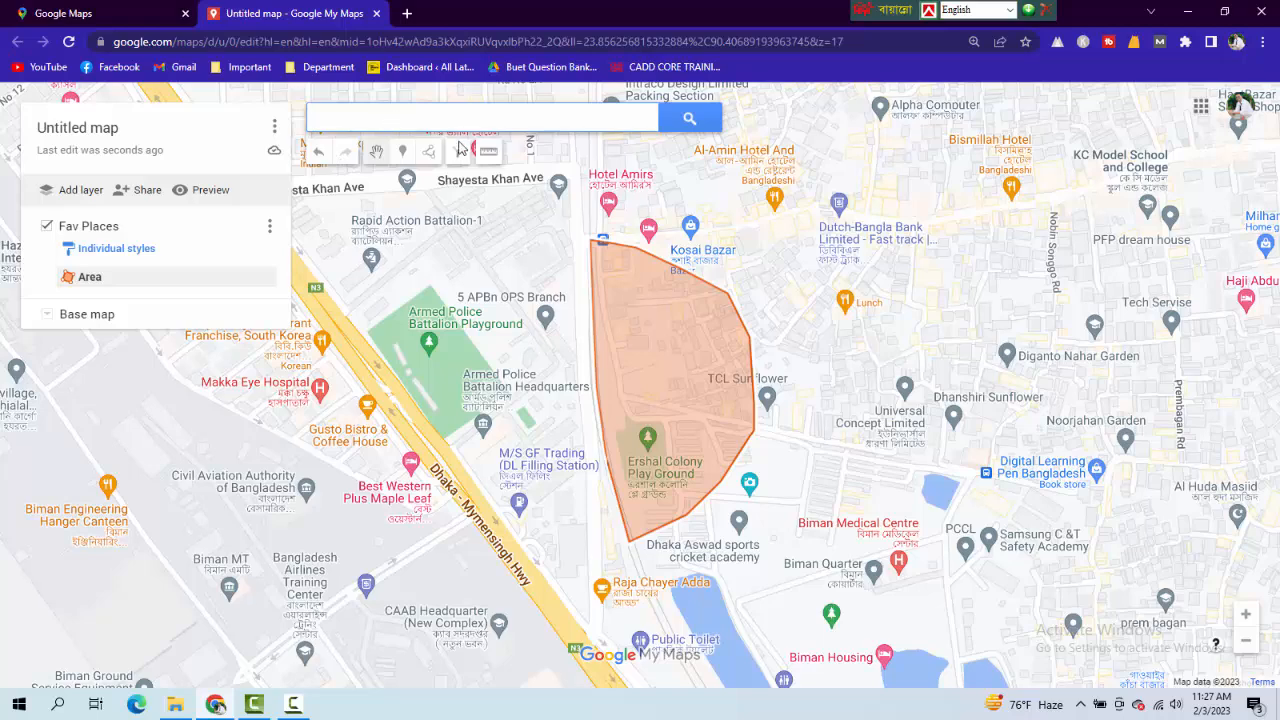
Step: Trace a driving route along the Dhaka - Mymensingh Hwy from near Golden Spoon southward and back up to bb.q Family Restaurant
{"action": "left_click", "coordinate": [428, 151]}
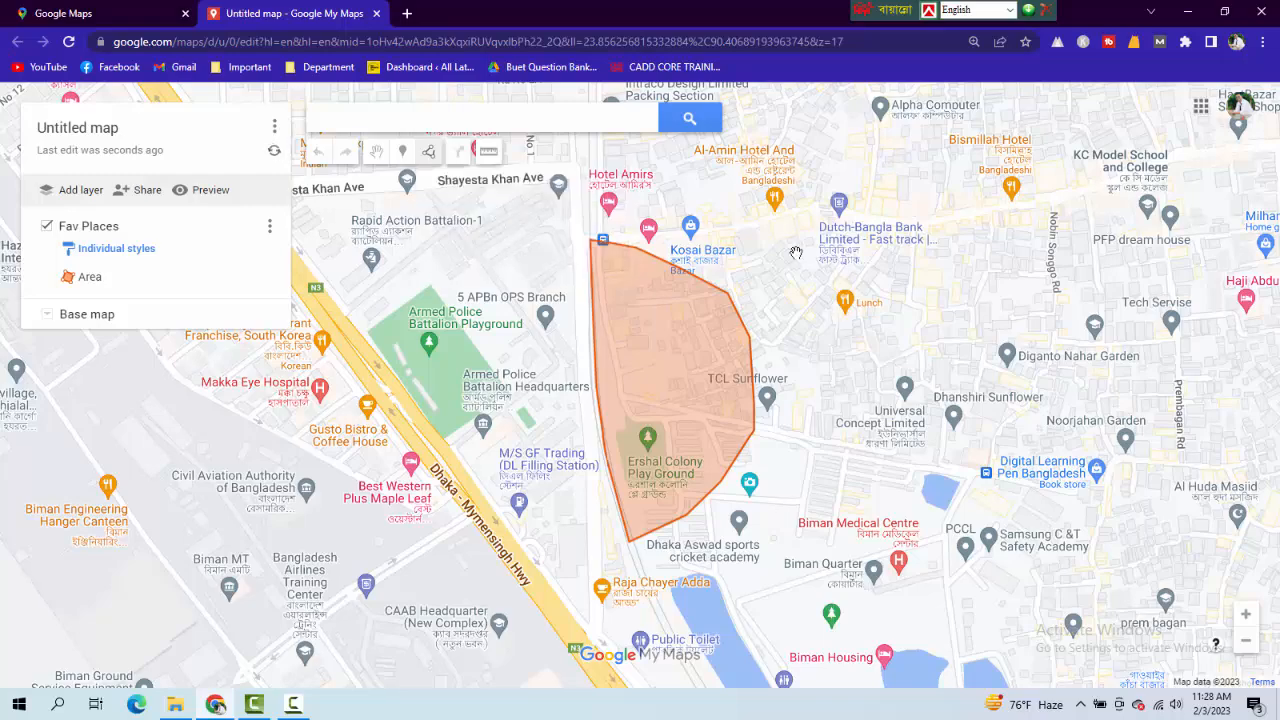
{"action": "scroll", "coordinate": [808, 268], "scroll_direction": "down", "scroll_amount": 1}
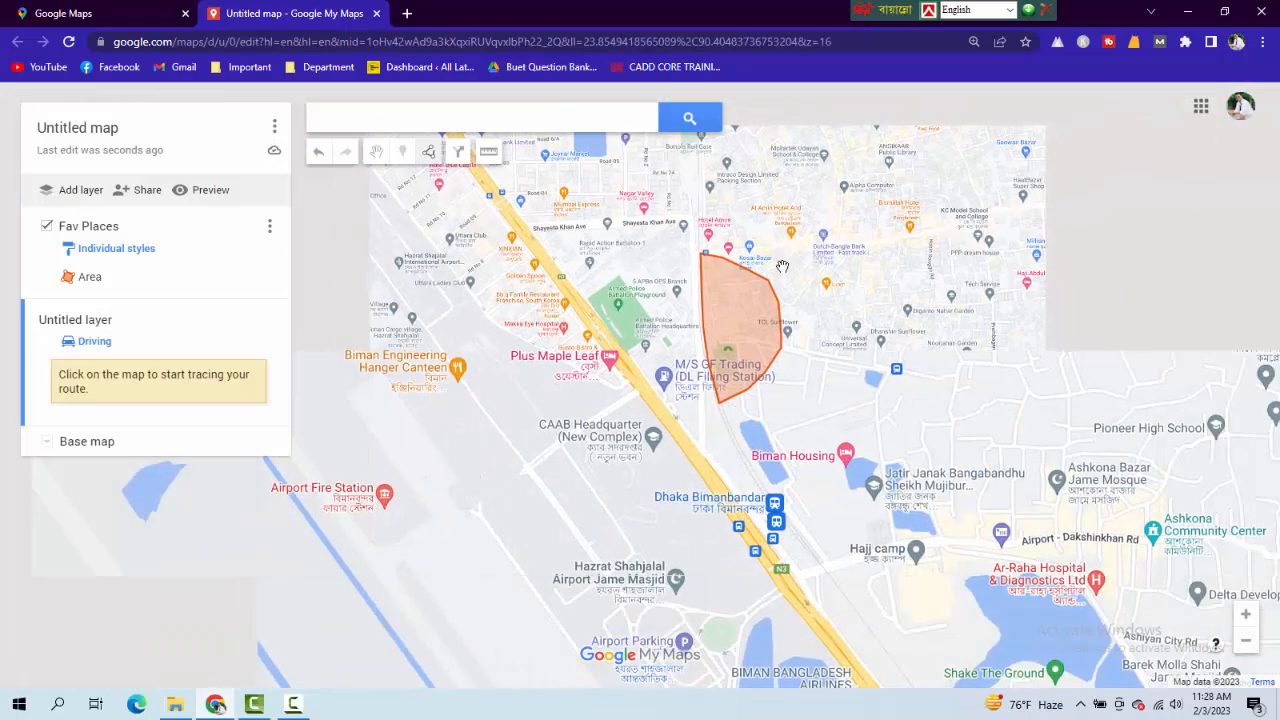
{"action": "scroll", "coordinate": [782, 266], "scroll_direction": "up", "scroll_amount": 1}
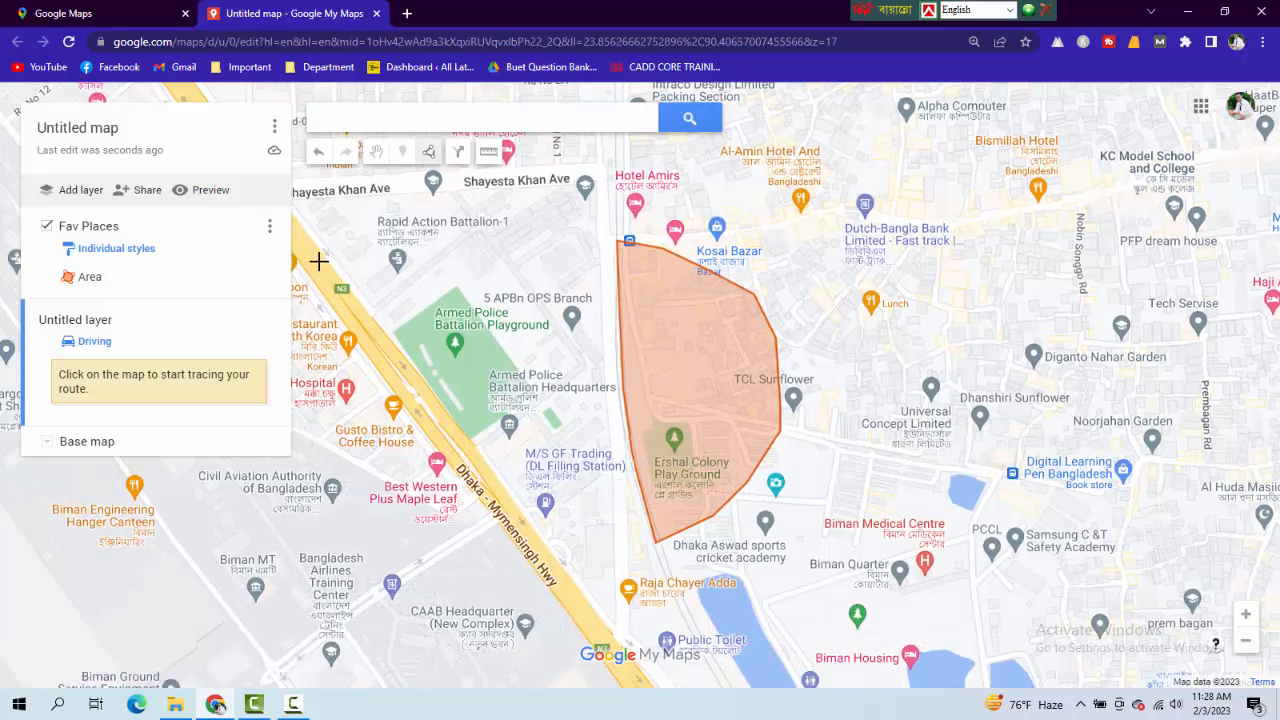
{"action": "left_click", "coordinate": [318, 261]}
{"action": "left_click", "coordinate": [347, 305]}
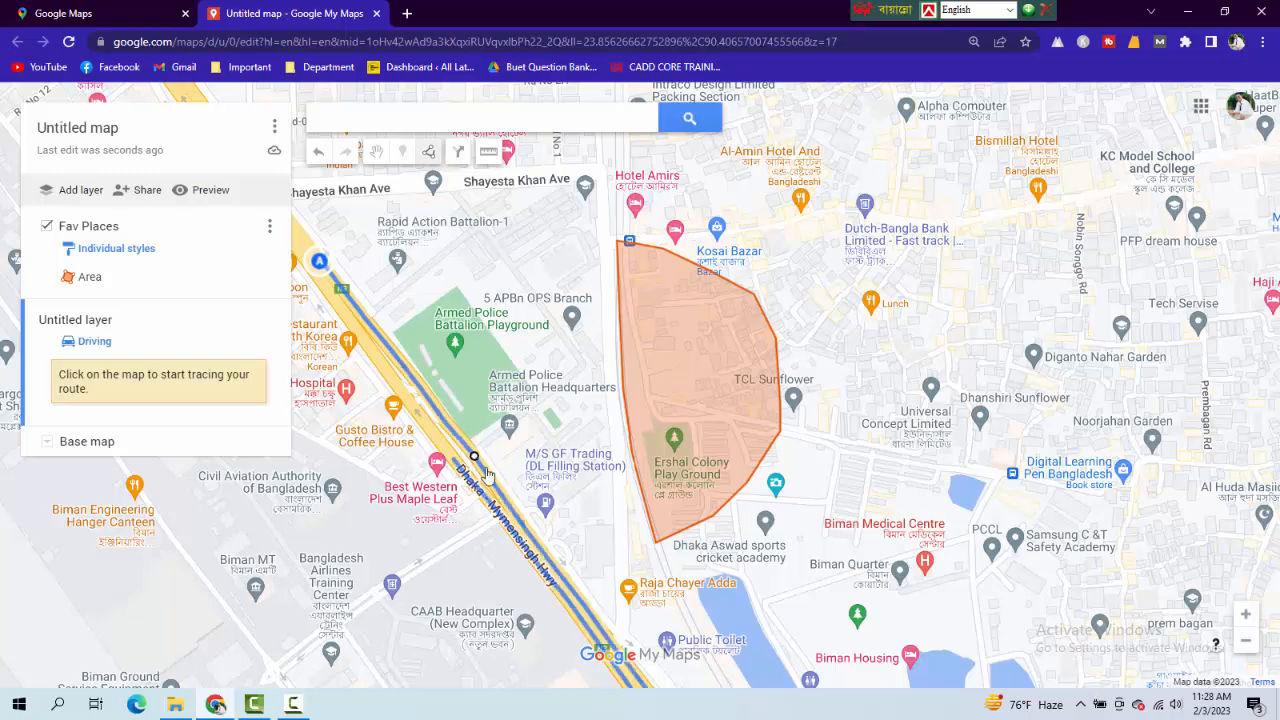
{"action": "left_click", "coordinate": [569, 601]}
{"action": "scroll", "coordinate": [570, 601], "scroll_direction": "down", "scroll_amount": 1}
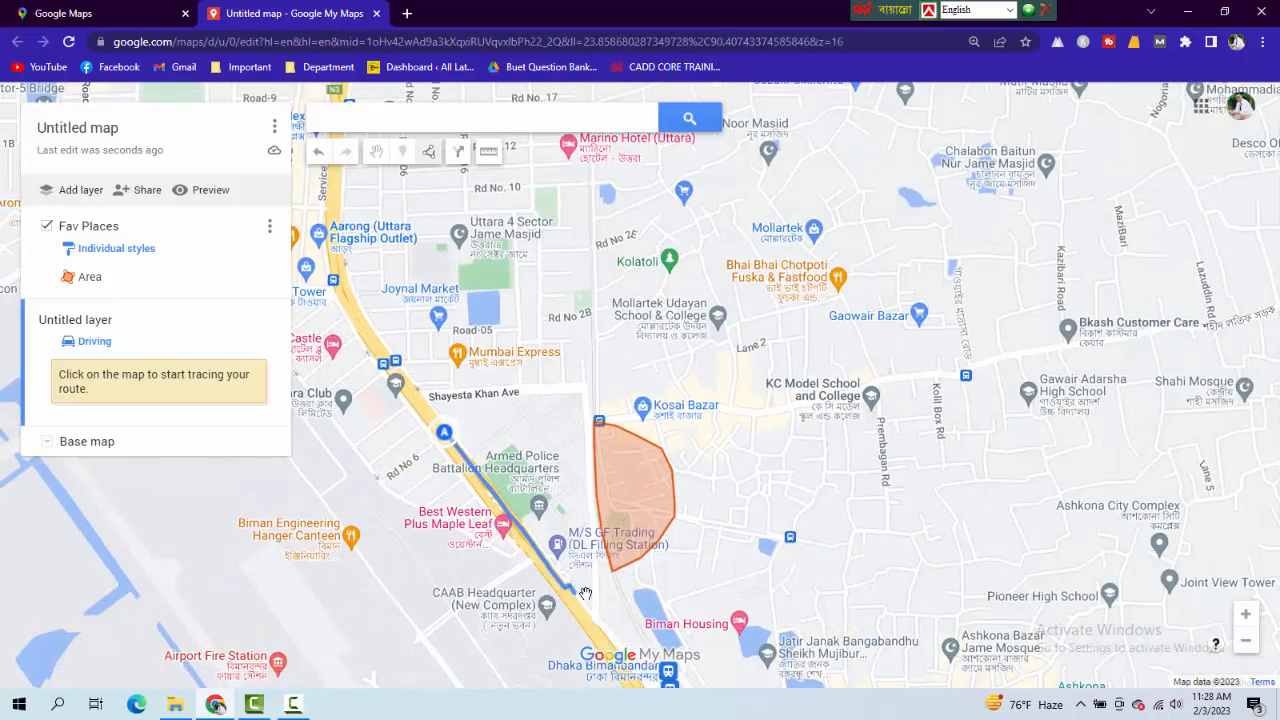
{"action": "scroll", "coordinate": [551, 588], "scroll_direction": "up", "scroll_amount": 1}
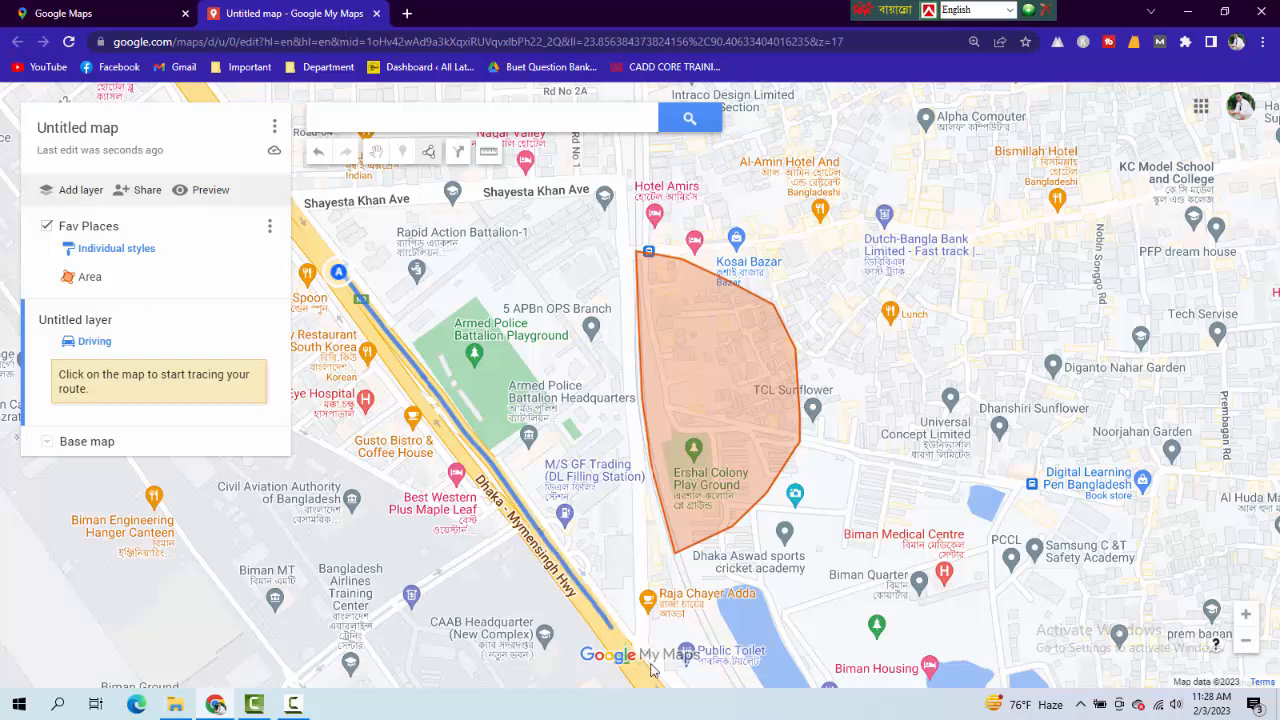
{"action": "scroll", "coordinate": [655, 665], "scroll_direction": "down", "scroll_amount": 1}
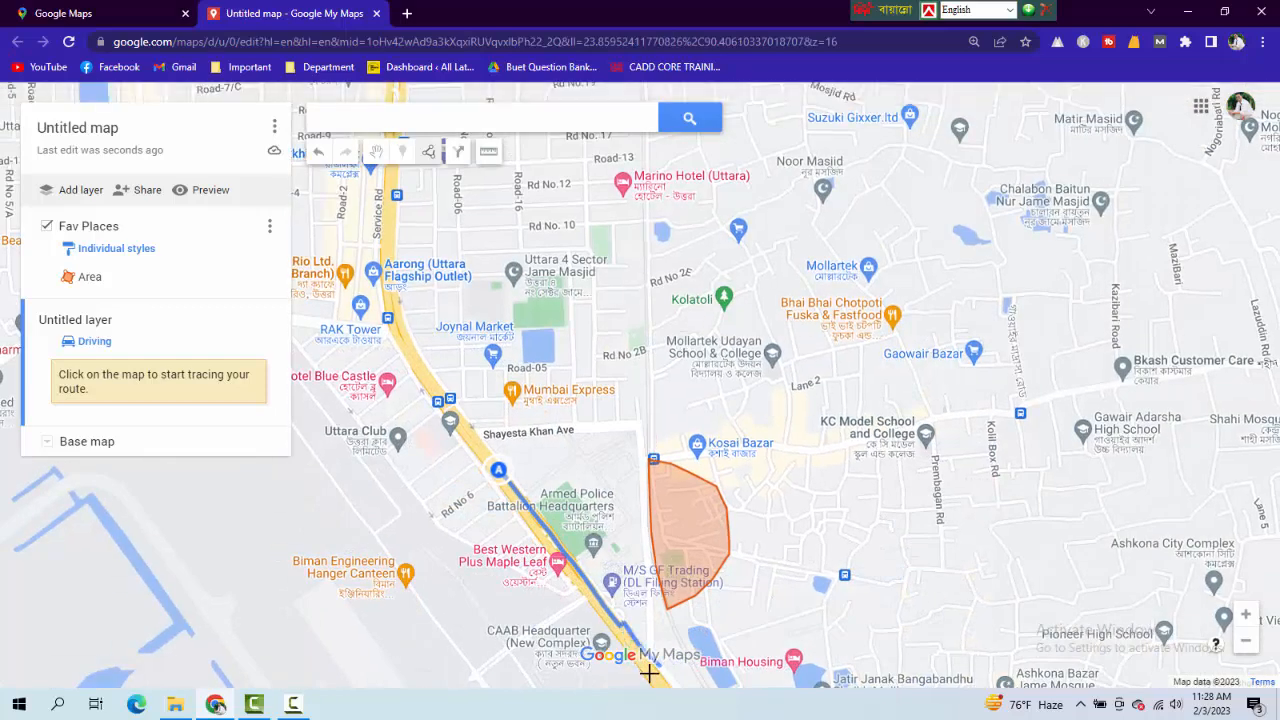
{"action": "scroll", "coordinate": [521, 470], "scroll_direction": "down", "scroll_amount": 1}
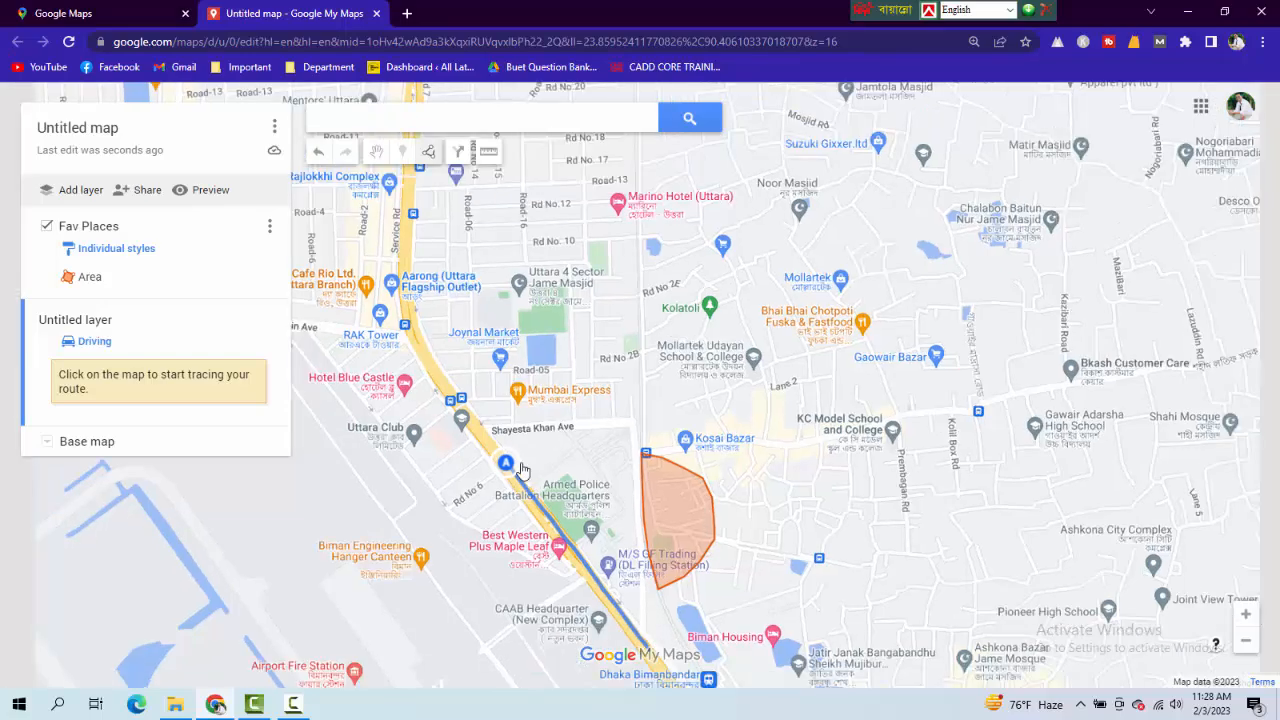
{"action": "scroll", "coordinate": [531, 451], "scroll_direction": "up", "scroll_amount": 2}
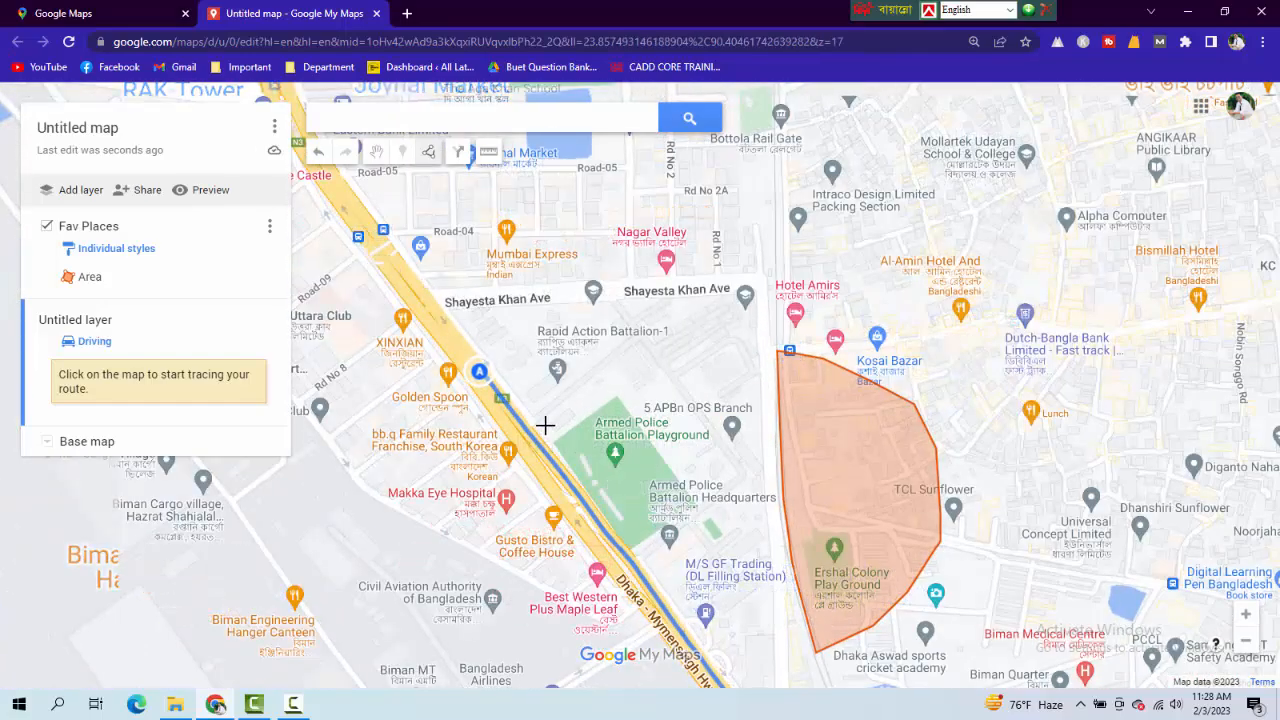
{"action": "left_click_drag", "start_coordinate": [545, 426], "coordinate": [500, 226]}
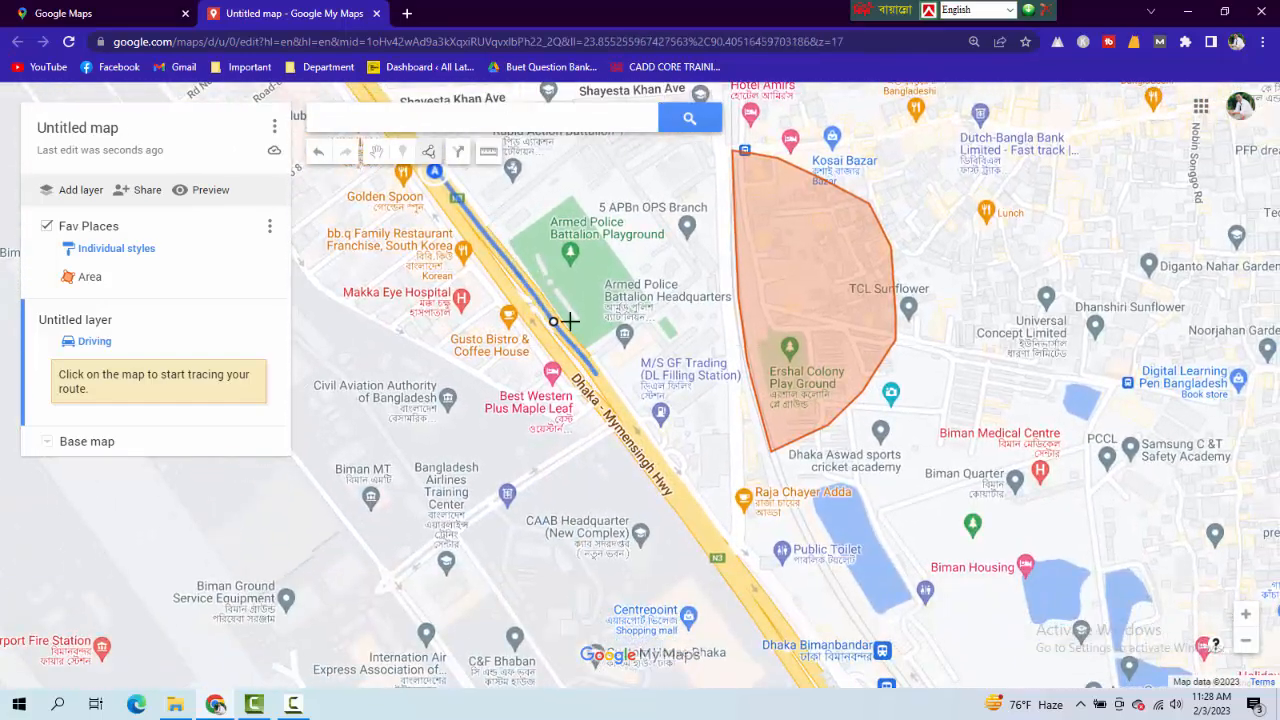
{"action": "left_click", "coordinate": [694, 536]}
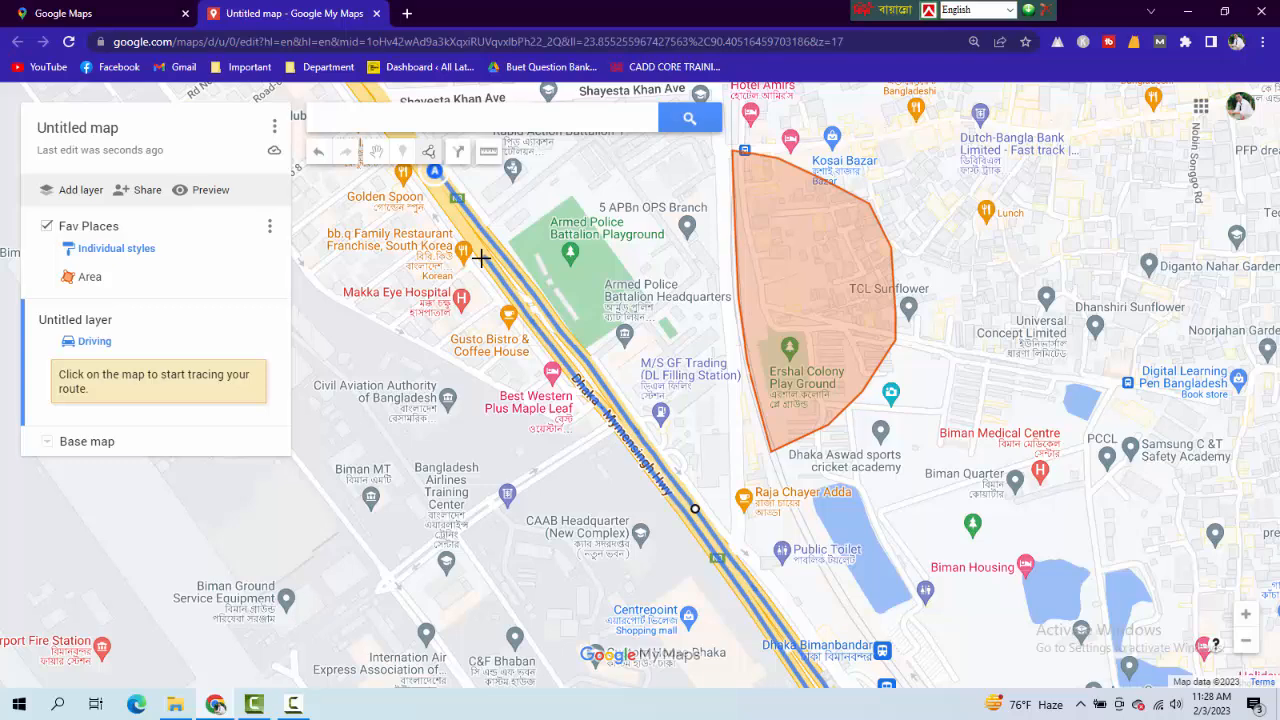
{"action": "double_click", "coordinate": [740, 422]}
Step: Add a new driving directions layer below the traced route, leaving its A and B points blank
{"action": "scroll", "coordinate": [740, 422], "scroll_direction": "down", "scroll_amount": 2}
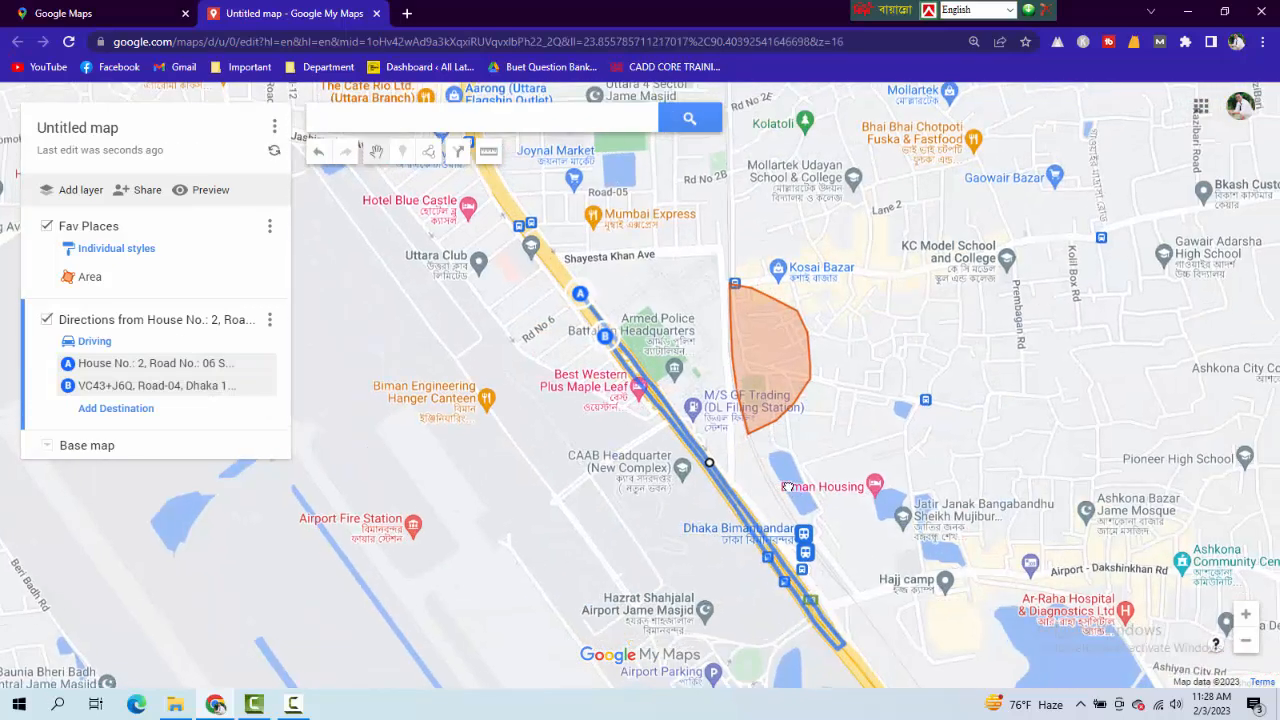
{"action": "mouse_move", "coordinate": [788, 487]}
{"action": "left_mouse_down"}
{"action": "mouse_move", "coordinate": [723, 421]}
{"action": "mouse_move", "coordinate": [946, 572]}
{"action": "left_mouse_up"}
{"action": "scroll", "coordinate": [753, 441], "scroll_direction": "up", "scroll_amount": 2}
{"action": "left_click", "coordinate": [427, 158]}
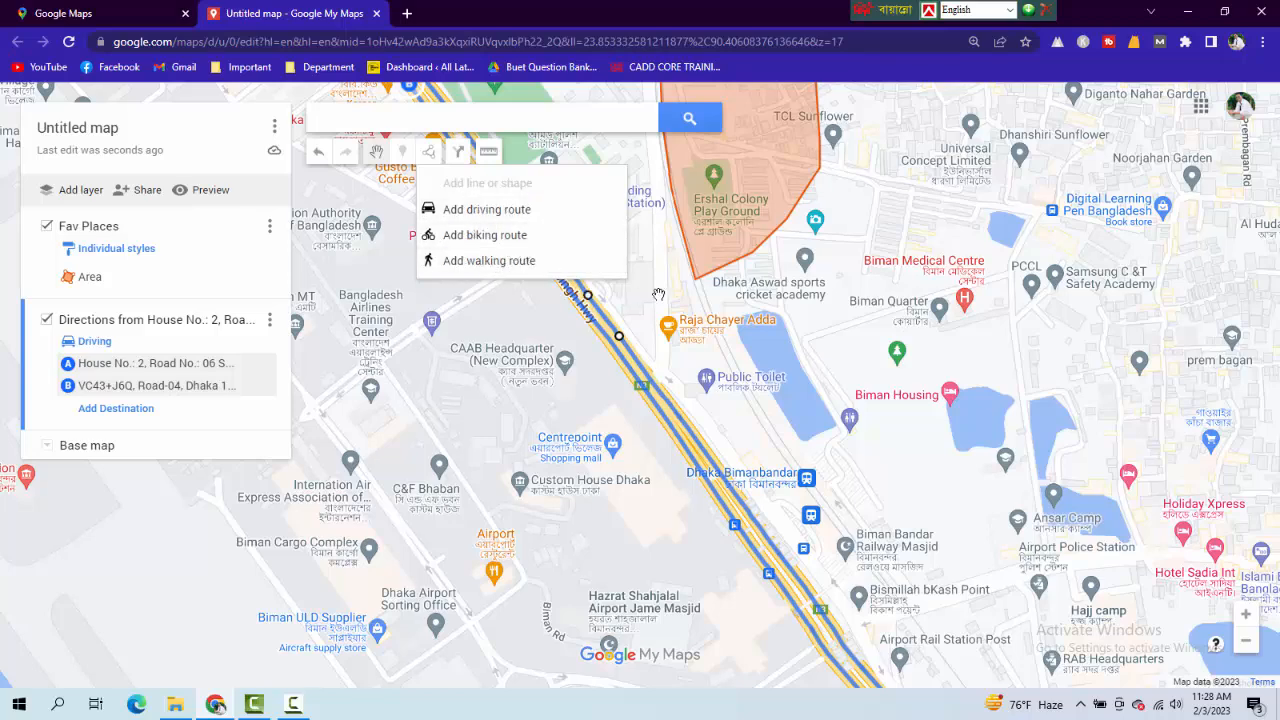
{"action": "left_click", "coordinate": [460, 155]}
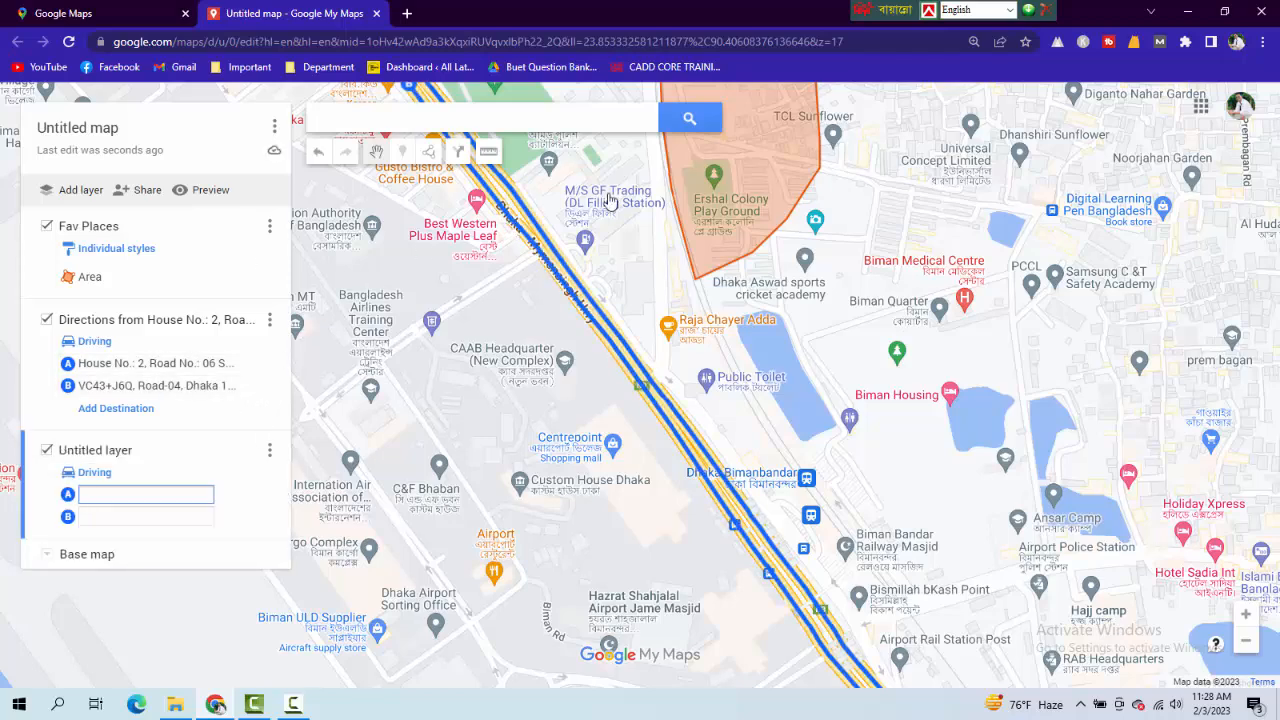
{"action": "left_click", "coordinate": [459, 153]}
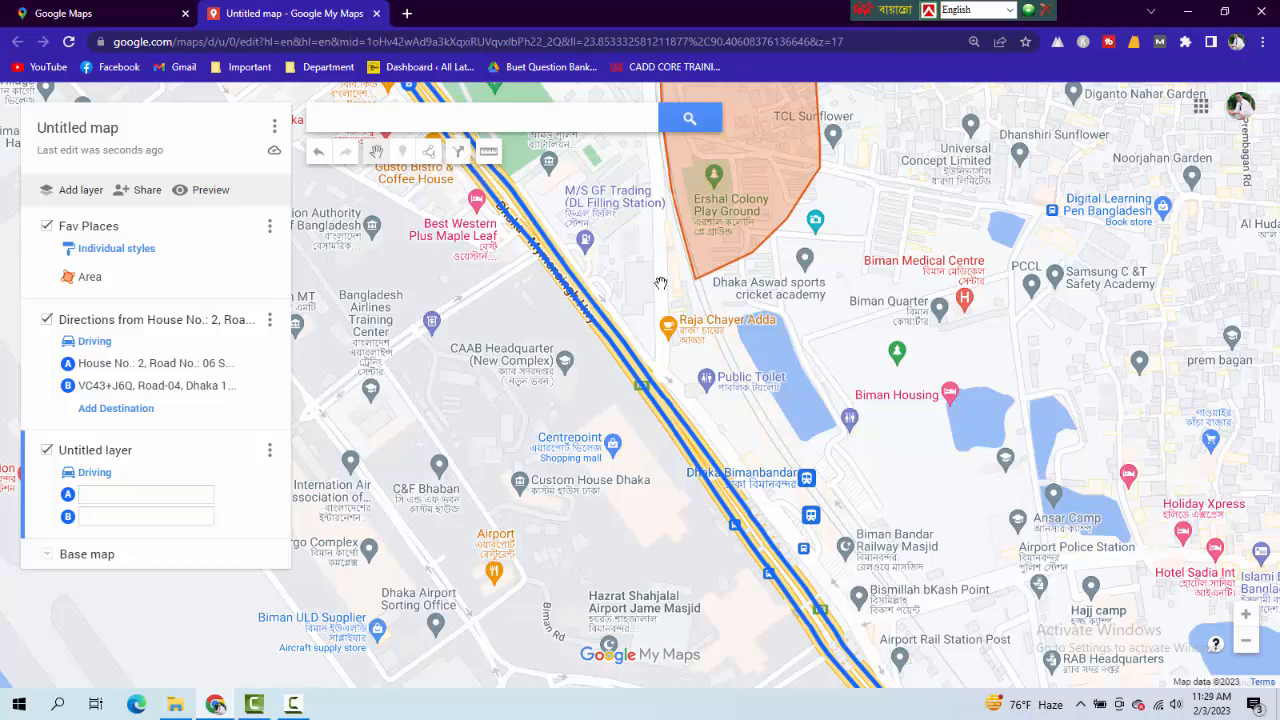
Step: Measure the perimeter and enclosed area of the orange Area polygon by tracing its corners around to the starting point
{"action": "left_click_drag", "start_coordinate": [661, 284], "coordinate": [744, 337]}
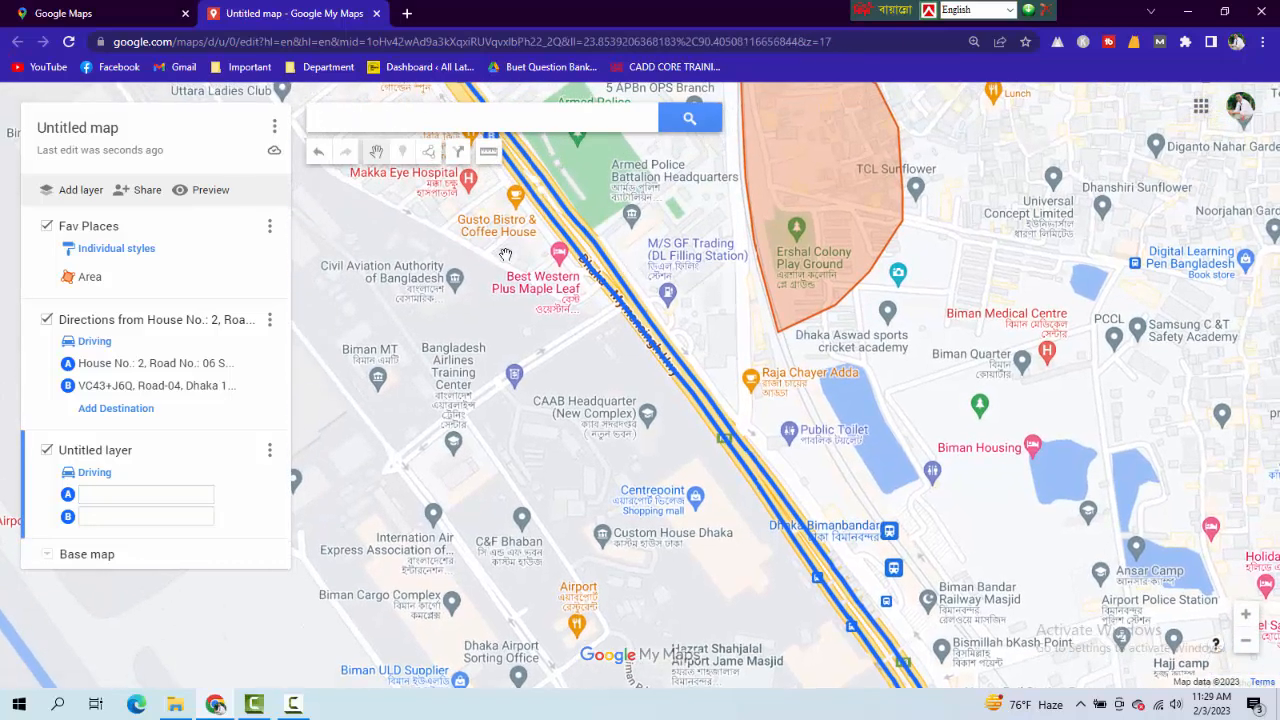
{"action": "left_click_drag", "start_coordinate": [506, 255], "coordinate": [551, 292]}
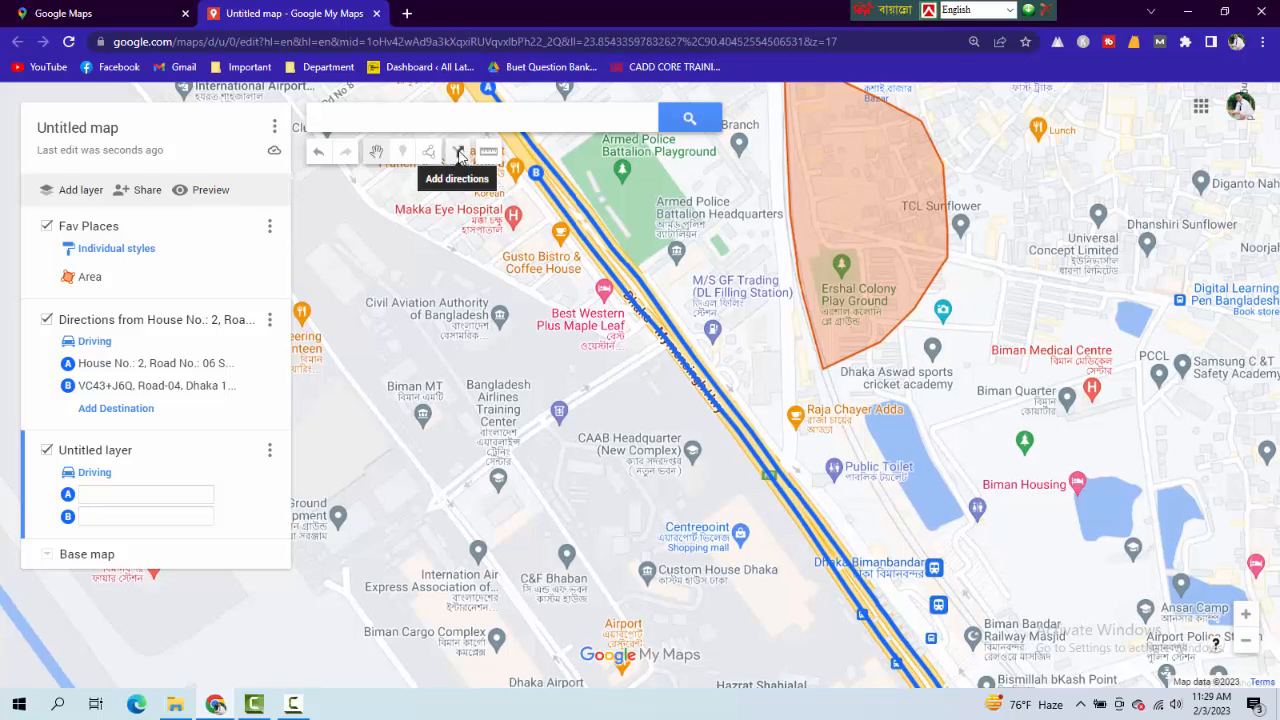
{"action": "left_click_drag", "start_coordinate": [536, 183], "coordinate": [551, 317]}
{"action": "left_click", "coordinate": [489, 156]}
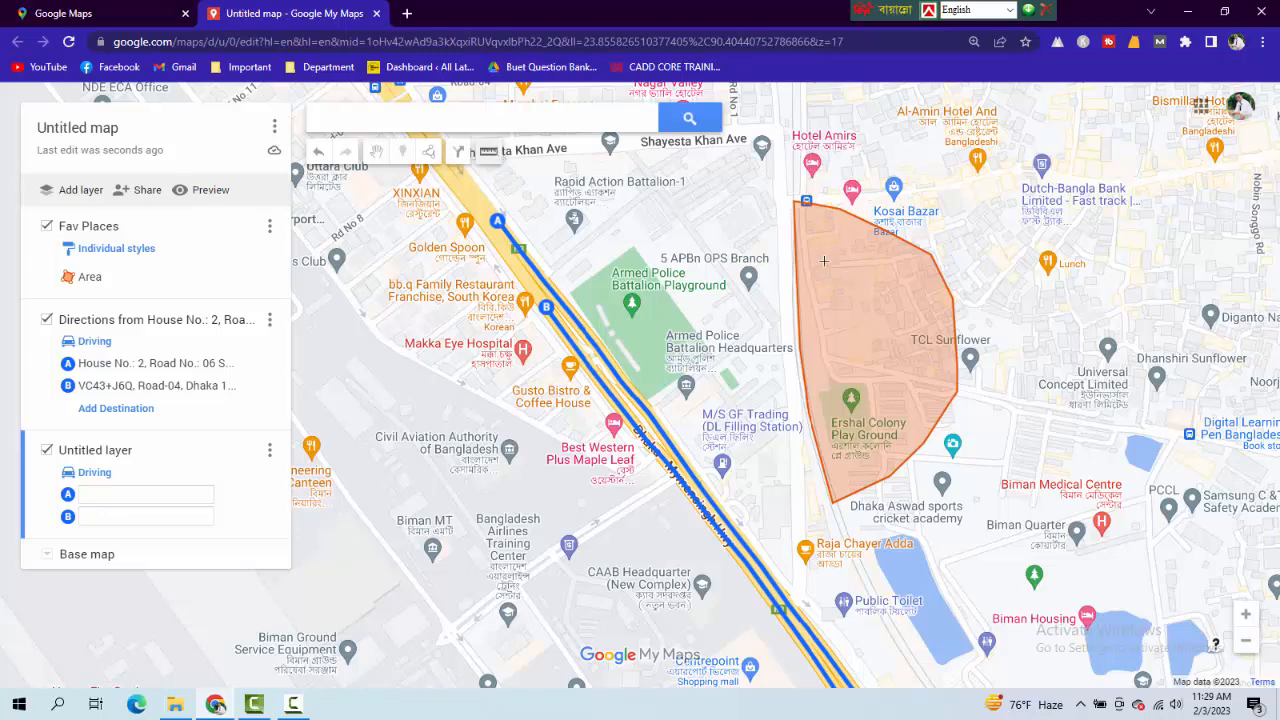
{"action": "left_click", "coordinate": [797, 203]}
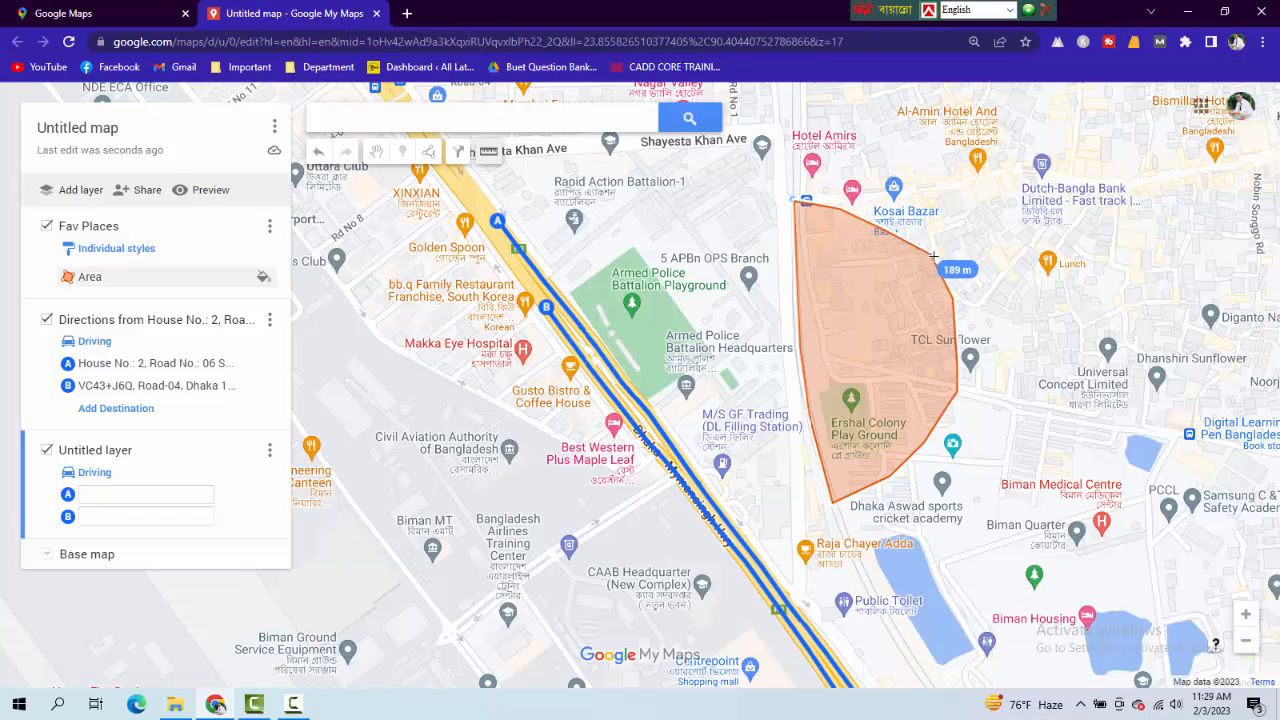
{"action": "left_click", "coordinate": [954, 300]}
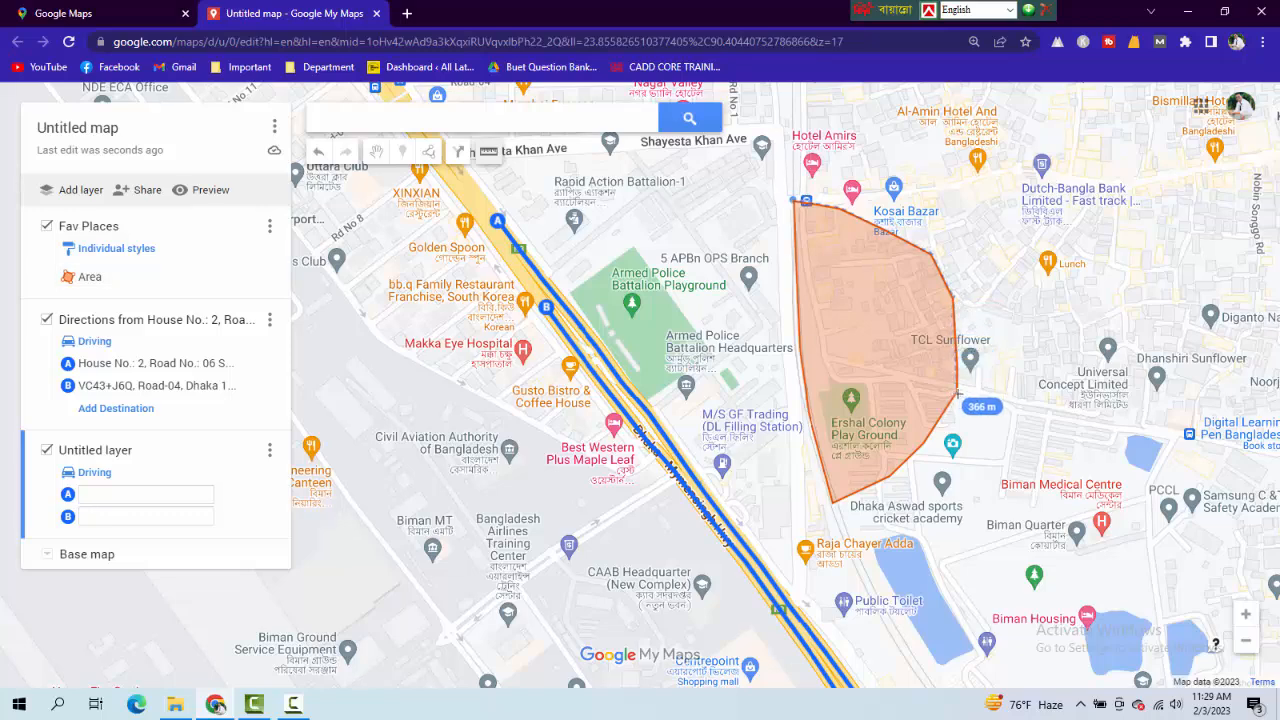
{"action": "left_click", "coordinate": [955, 398]}
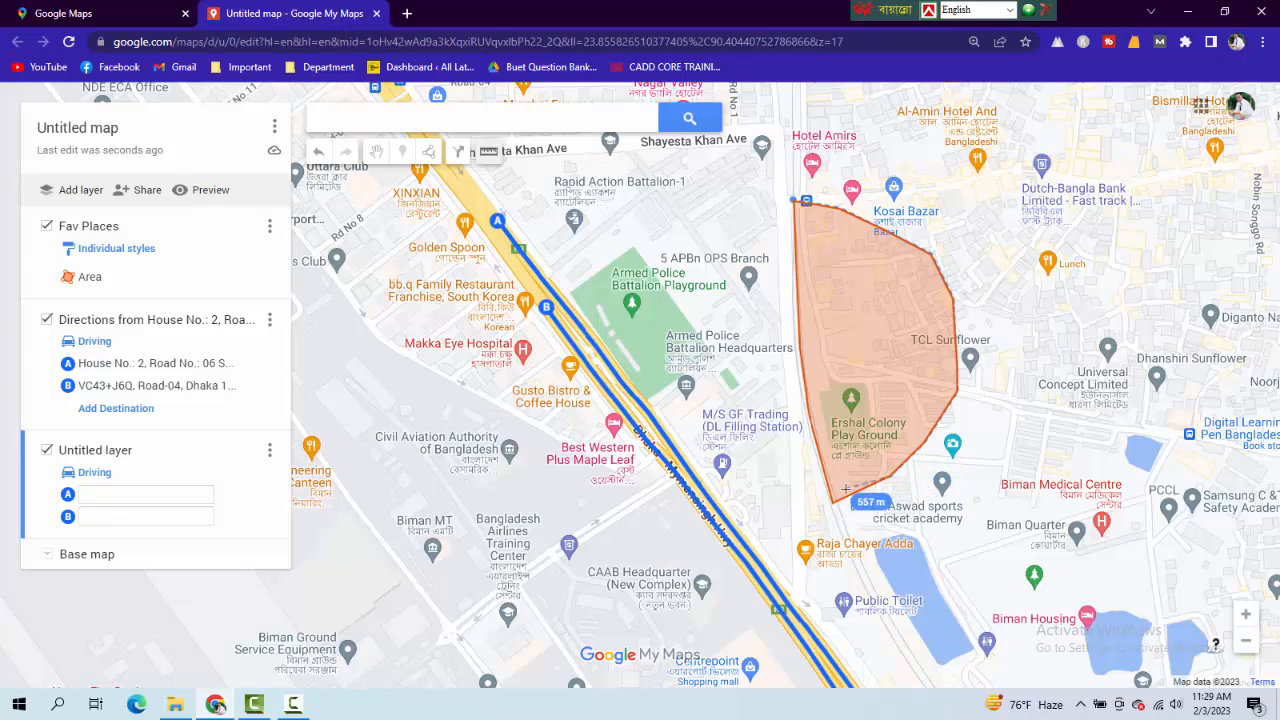
{"action": "left_click", "coordinate": [830, 503]}
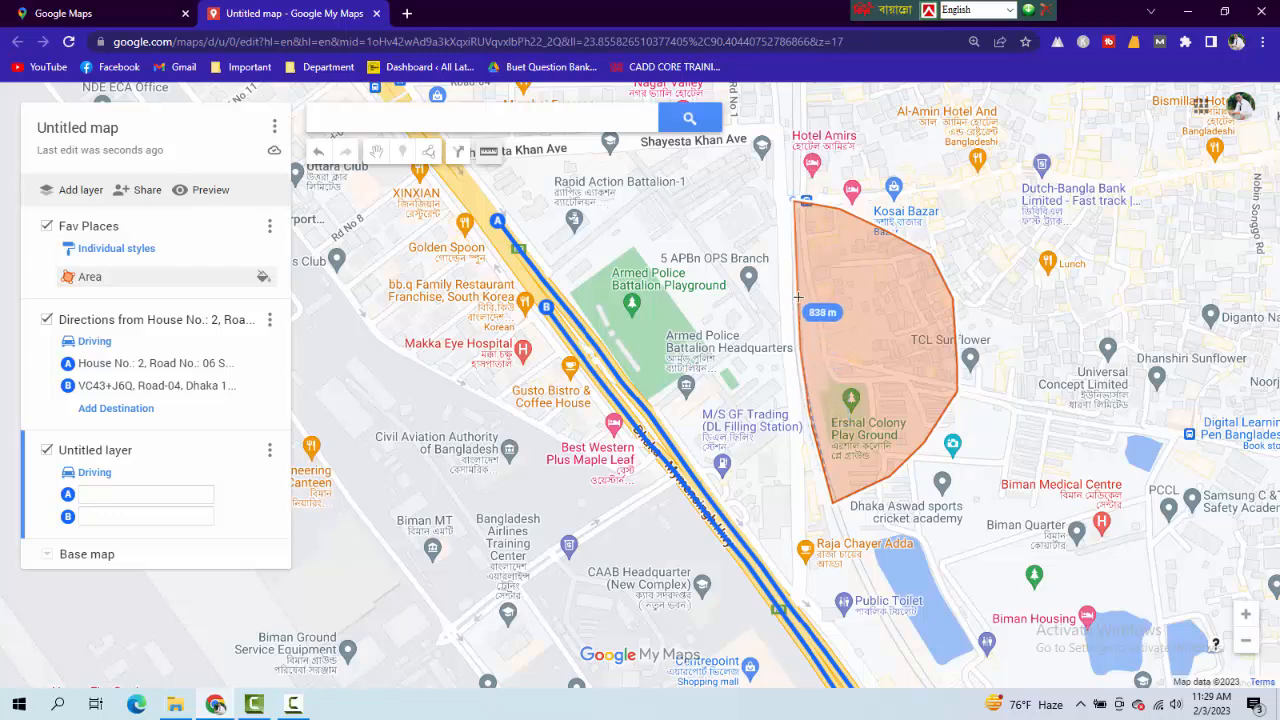
{"action": "left_click", "coordinate": [796, 207]}
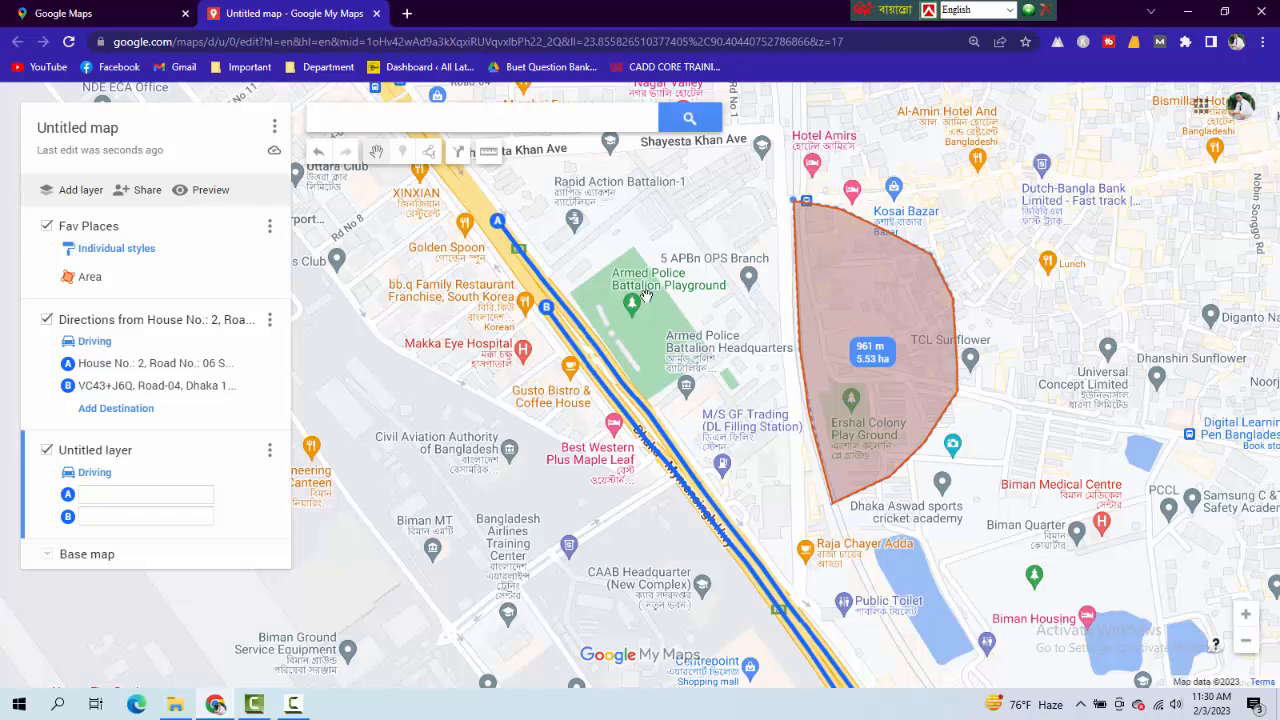
Step: Add a new layer below the blank directions layer and rename it Points
{"action": "left_click_drag", "start_coordinate": [593, 234], "coordinate": [644, 261]}
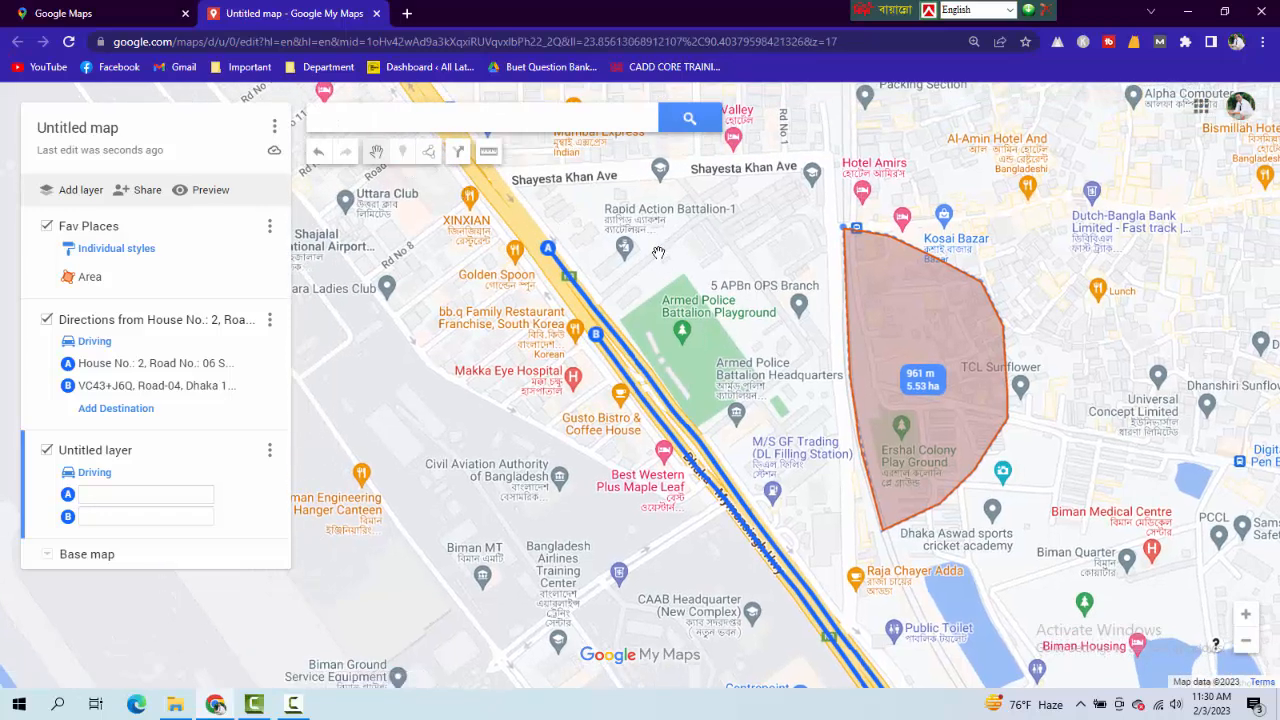
{"action": "left_click_drag", "start_coordinate": [700, 226], "coordinate": [720, 280]}
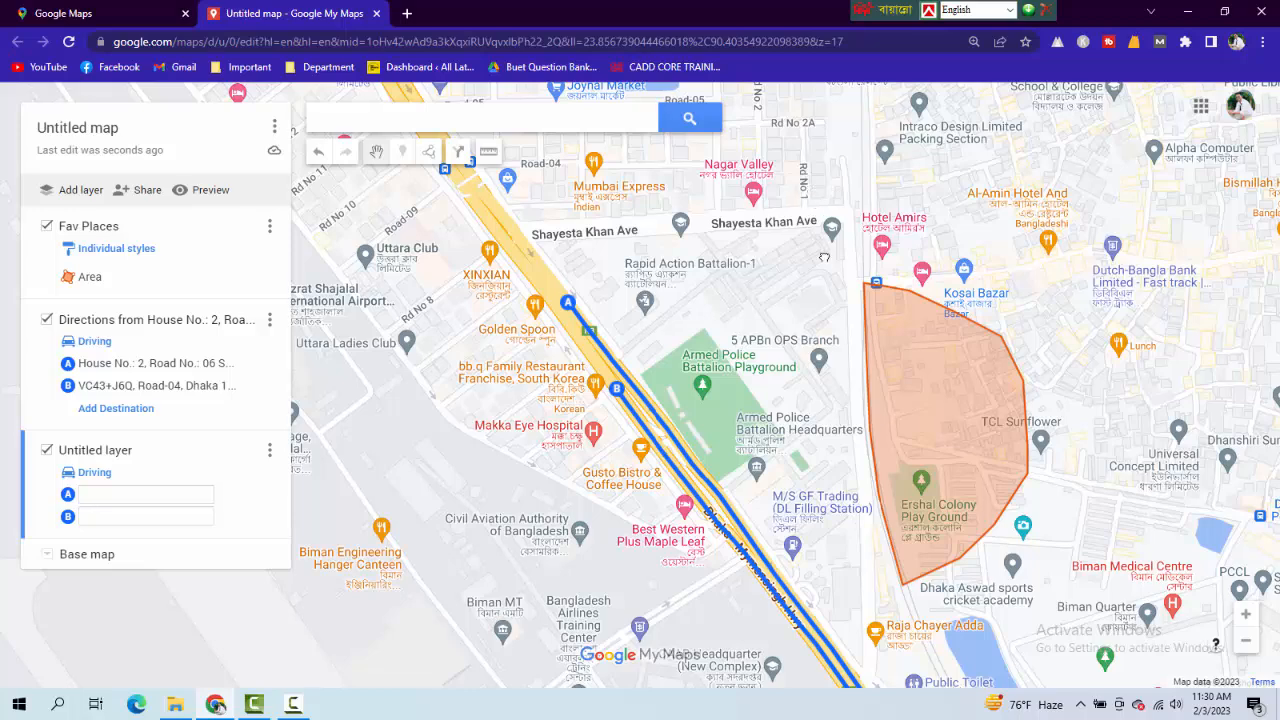
{"action": "left_click_drag", "start_coordinate": [824, 258], "coordinate": [834, 341]}
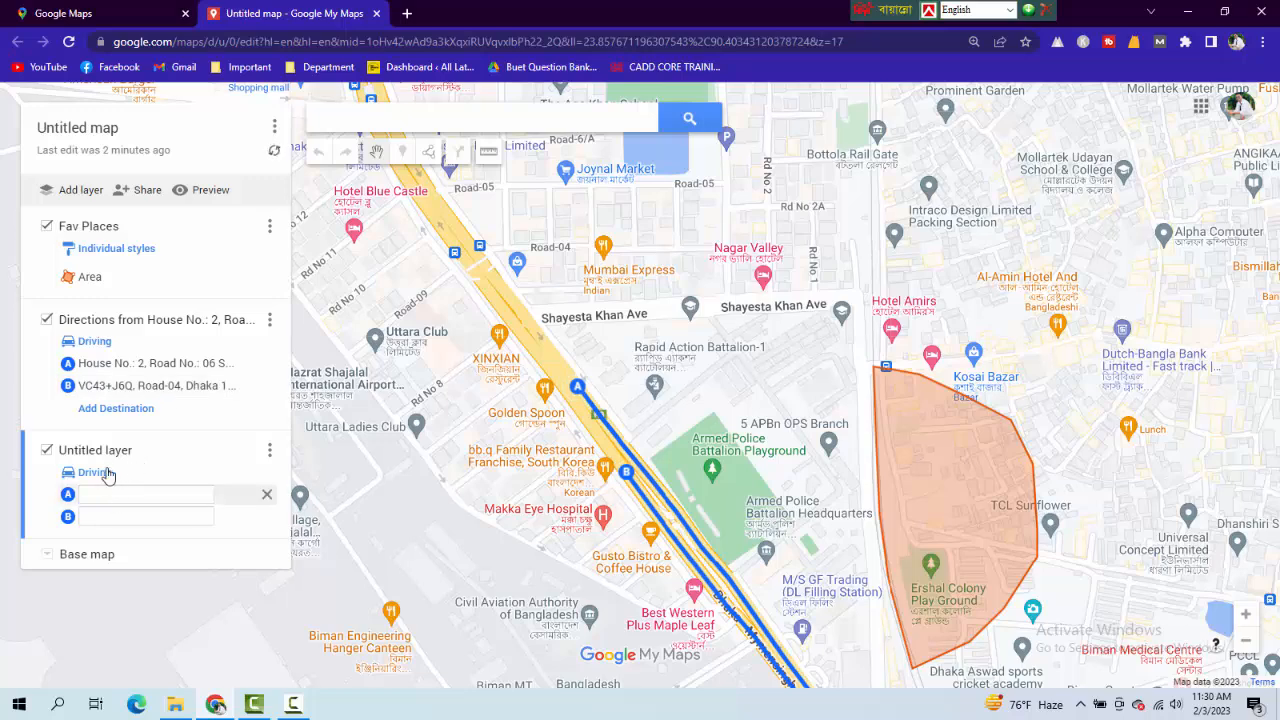
{"action": "left_click", "coordinate": [268, 461]}
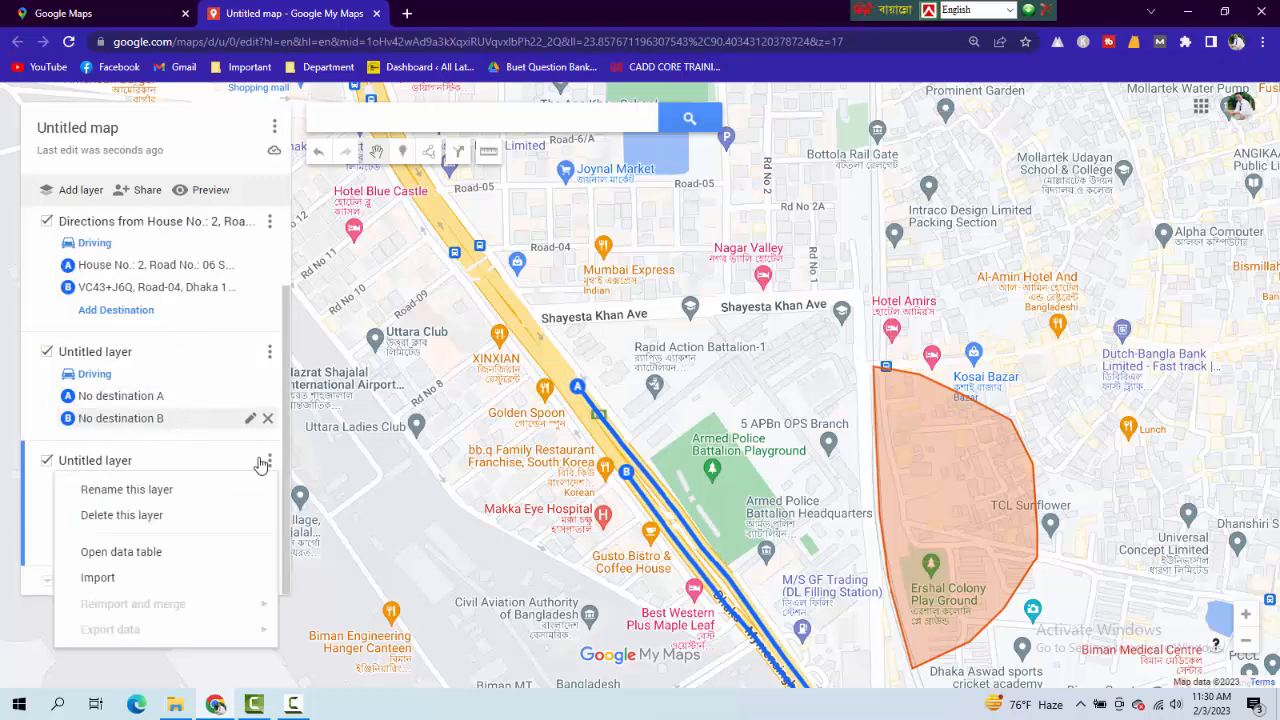
{"action": "left_click", "coordinate": [156, 490]}
{"action": "key", "text": "BackSpace"}
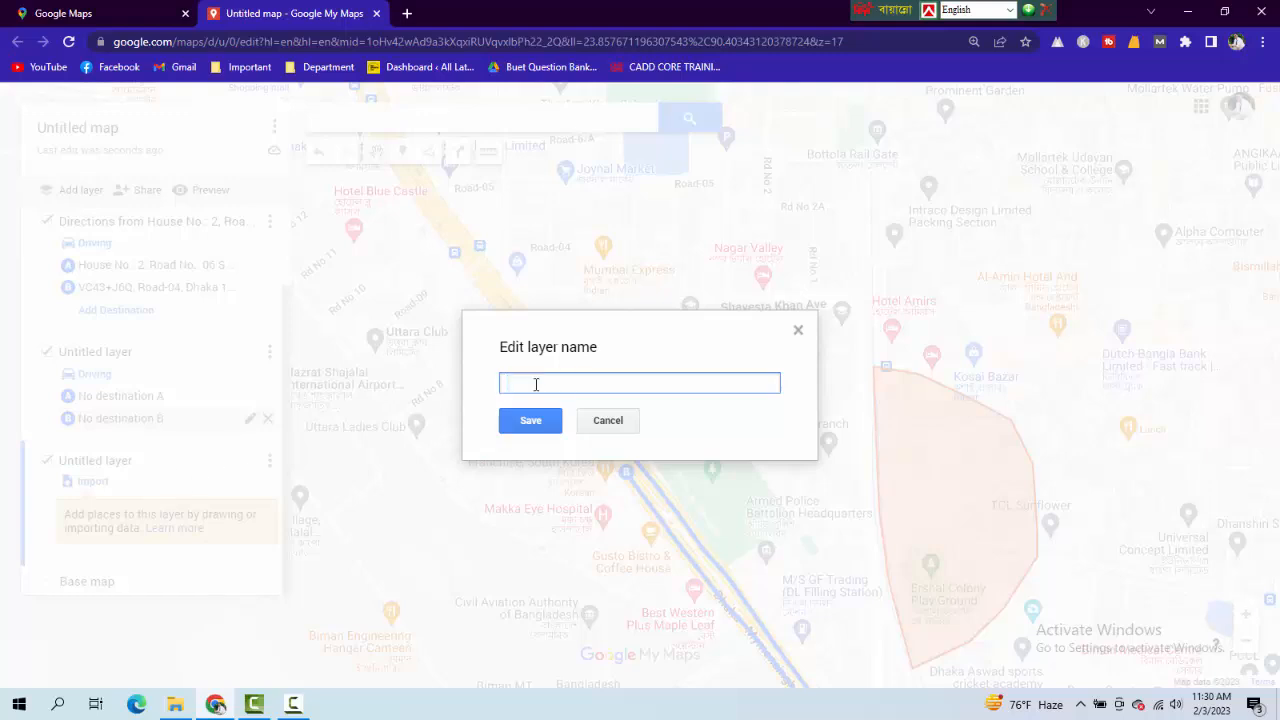
{"action": "key", "text": "Return"}
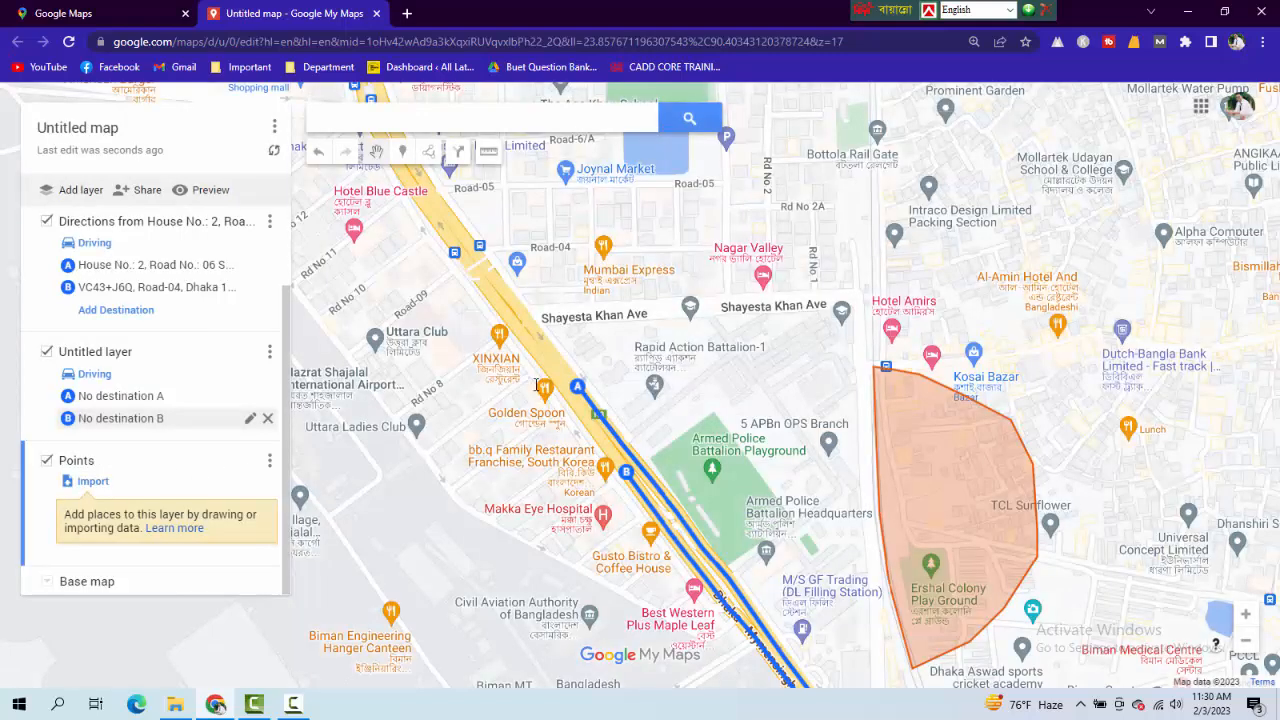
Step: Add a marker to the Points layer just northeast of Mumbai Express, with the description "Trial", and save it
{"action": "left_click", "coordinate": [93, 481]}
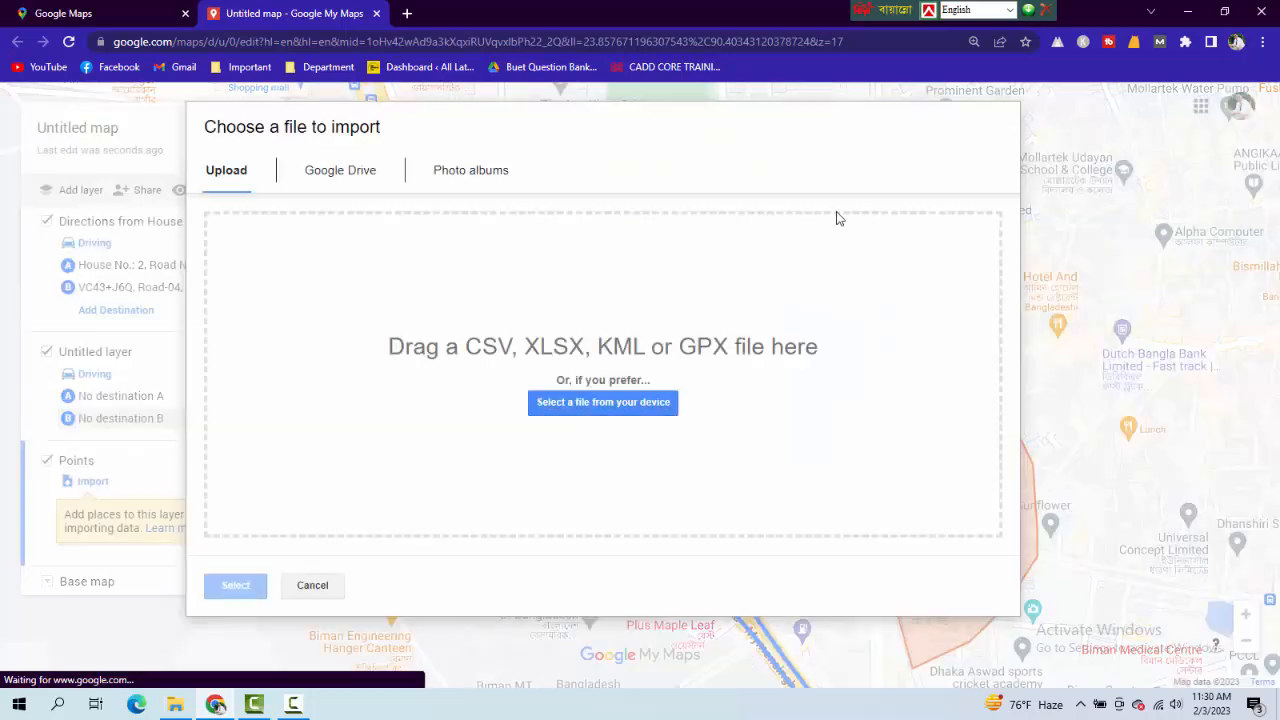
{"action": "left_click", "coordinate": [1003, 127]}
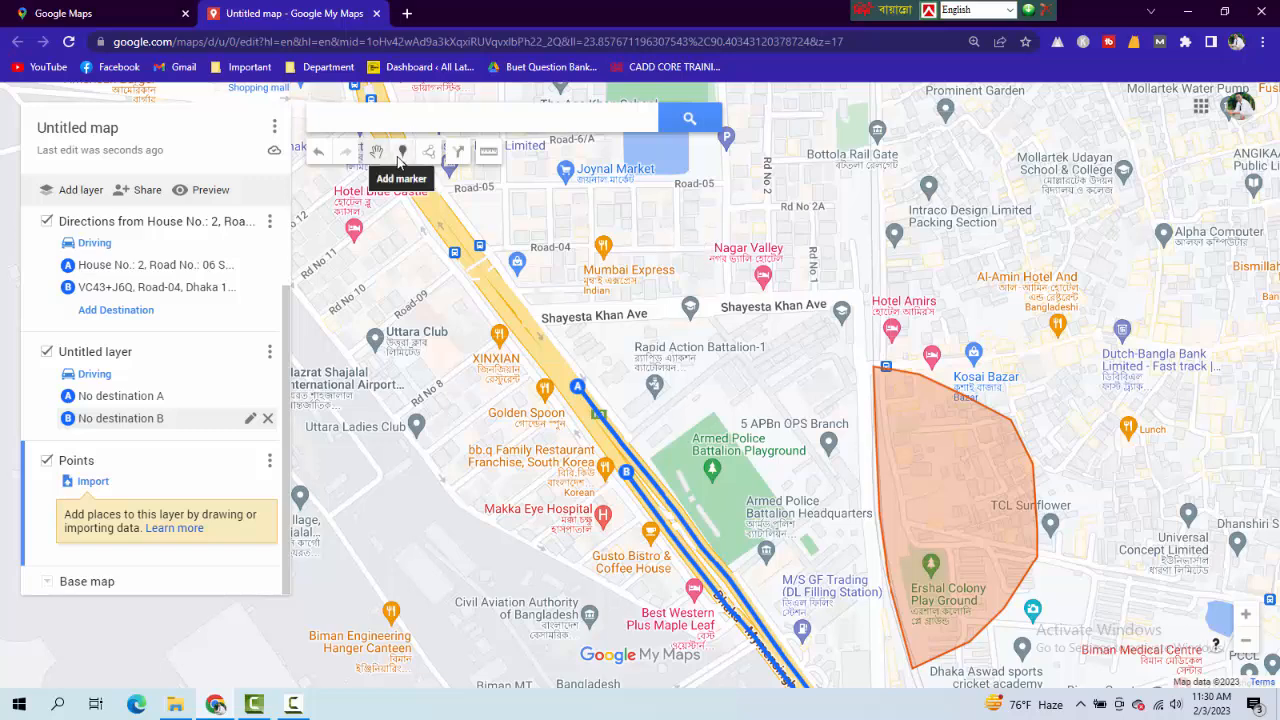
{"action": "left_click", "coordinate": [401, 155]}
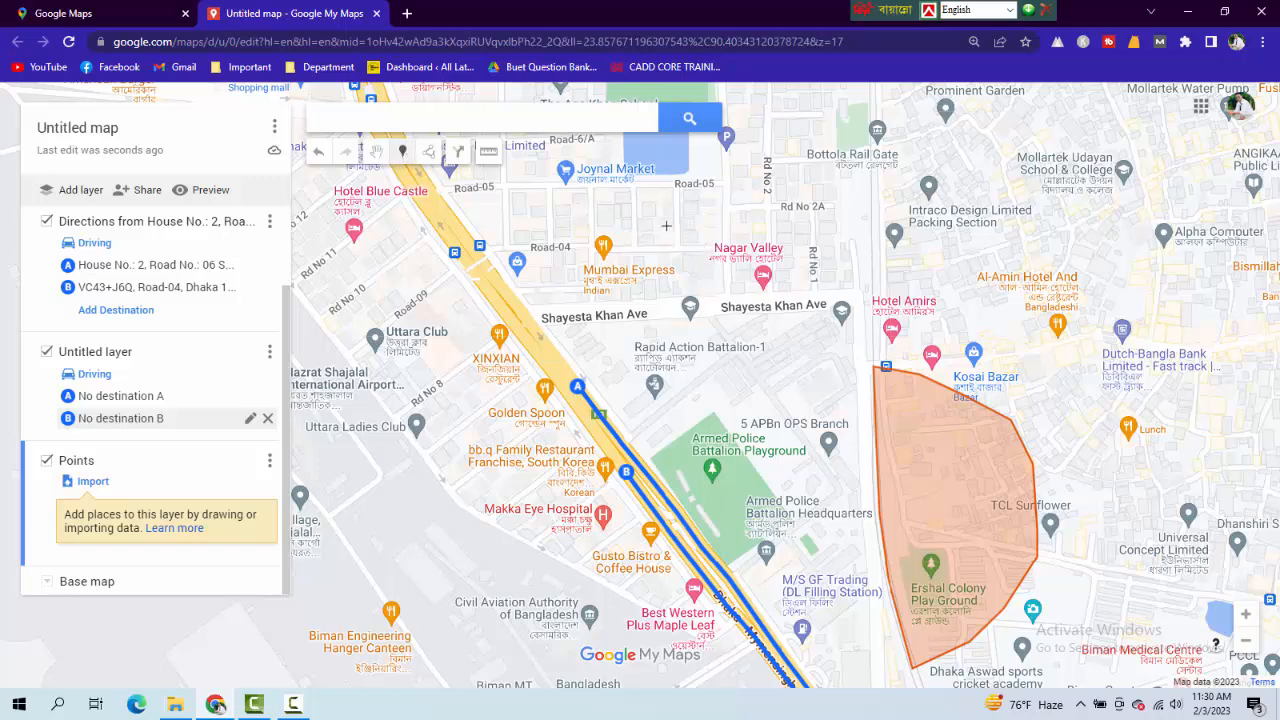
{"action": "left_click", "coordinate": [668, 229]}
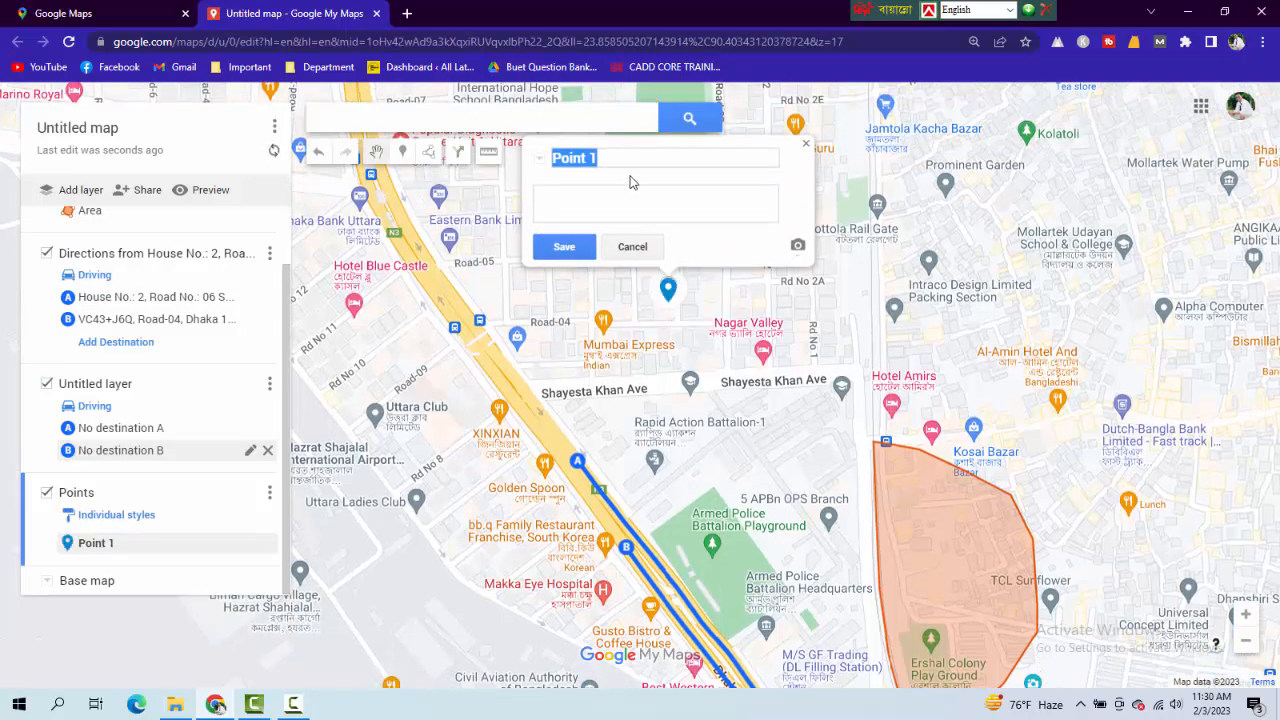
{"action": "left_click", "coordinate": [607, 199]}
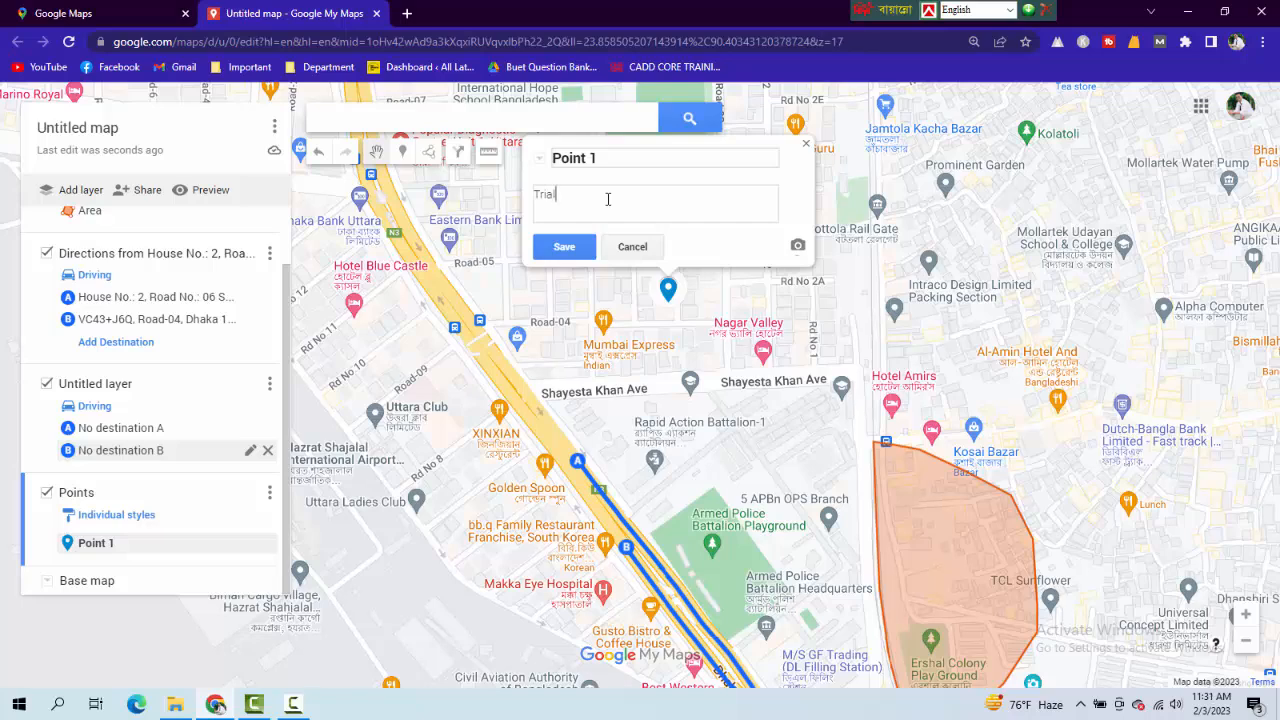
{"action": "left_click", "coordinate": [562, 247]}
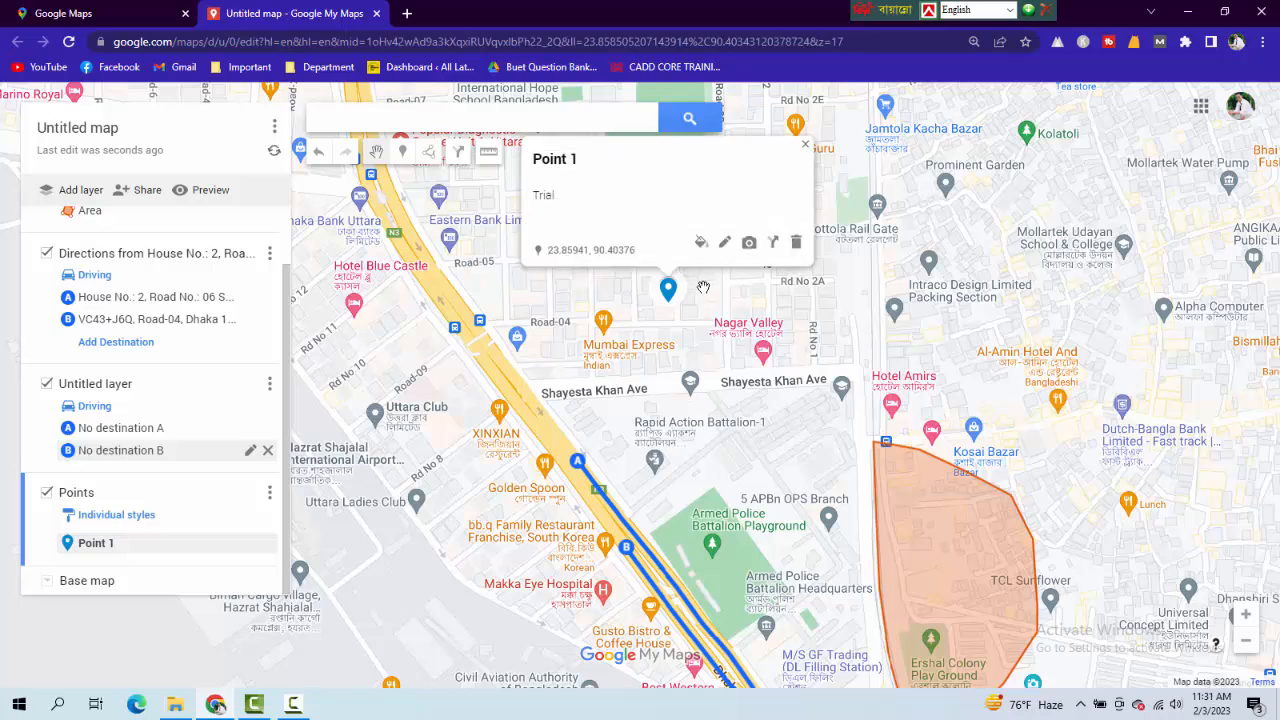
Step: Move the Point 1 marker onto the building west of Green Leaf Technology and color it dark orange
{"action": "scroll", "coordinate": [688, 306], "scroll_direction": "up", "scroll_amount": 3}
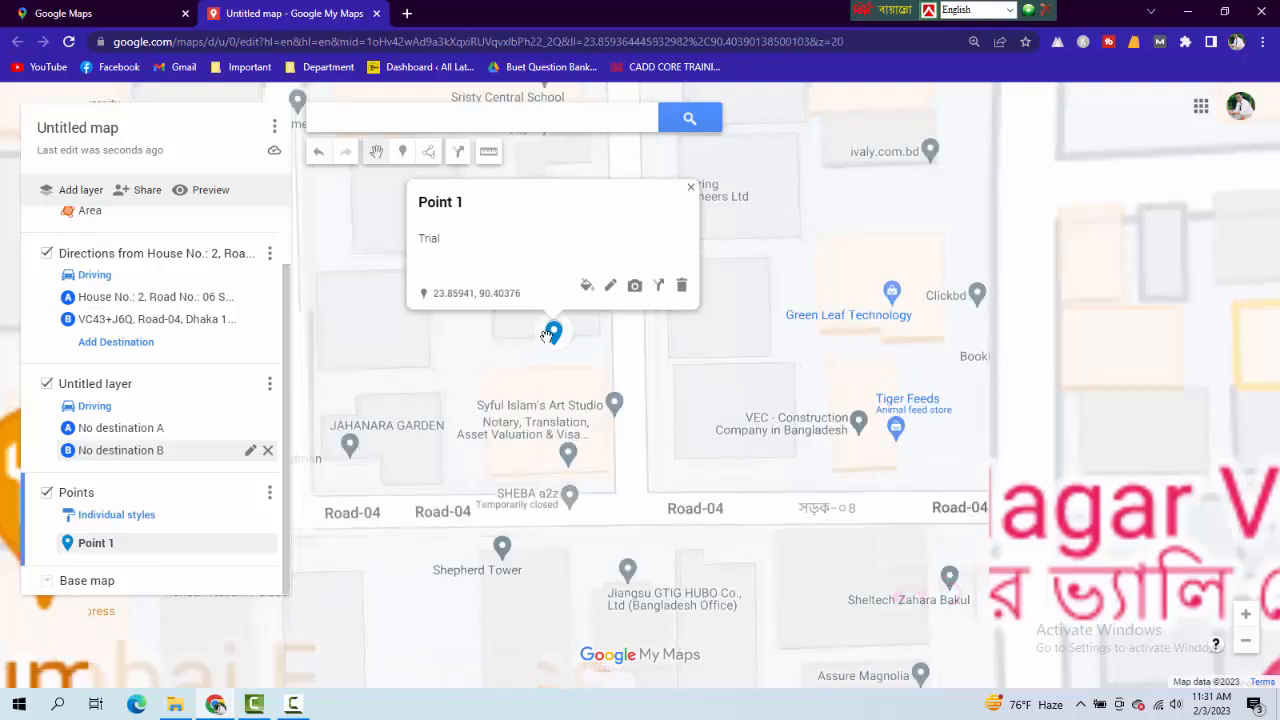
{"action": "mouse_move", "coordinate": [554, 334]}
{"action": "left_mouse_down"}
{"action": "mouse_move", "coordinate": [706, 300]}
{"action": "mouse_move", "coordinate": [617, 297]}
{"action": "mouse_move", "coordinate": [543, 223]}
{"action": "mouse_move", "coordinate": [548, 249]}
{"action": "mouse_move", "coordinate": [869, 225]}
{"action": "mouse_move", "coordinate": [721, 302]}
{"action": "left_mouse_up"}
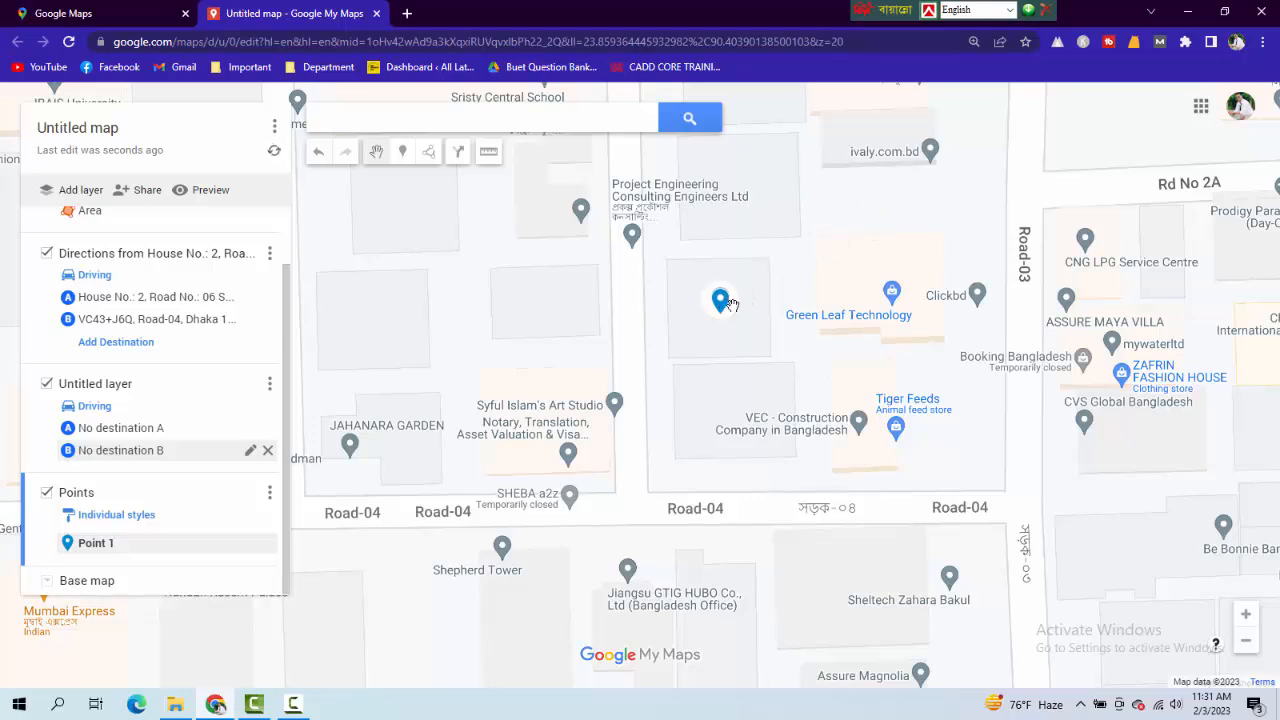
{"action": "left_click", "coordinate": [755, 255]}
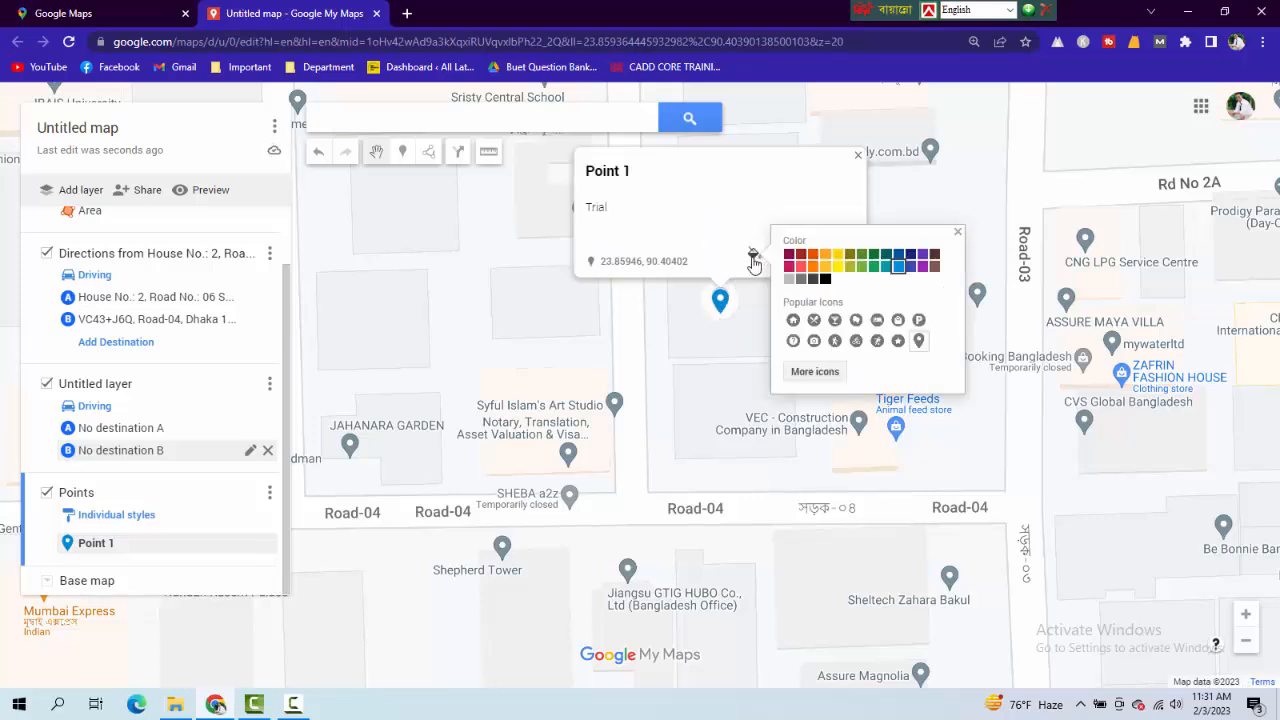
{"action": "left_click", "coordinate": [810, 258]}
{"action": "left_click", "coordinate": [720, 255]}
Step: Look through the full marker icon collection from Sports and Recreation to Weather, keeping the current pin icon
{"action": "left_click", "coordinate": [753, 256]}
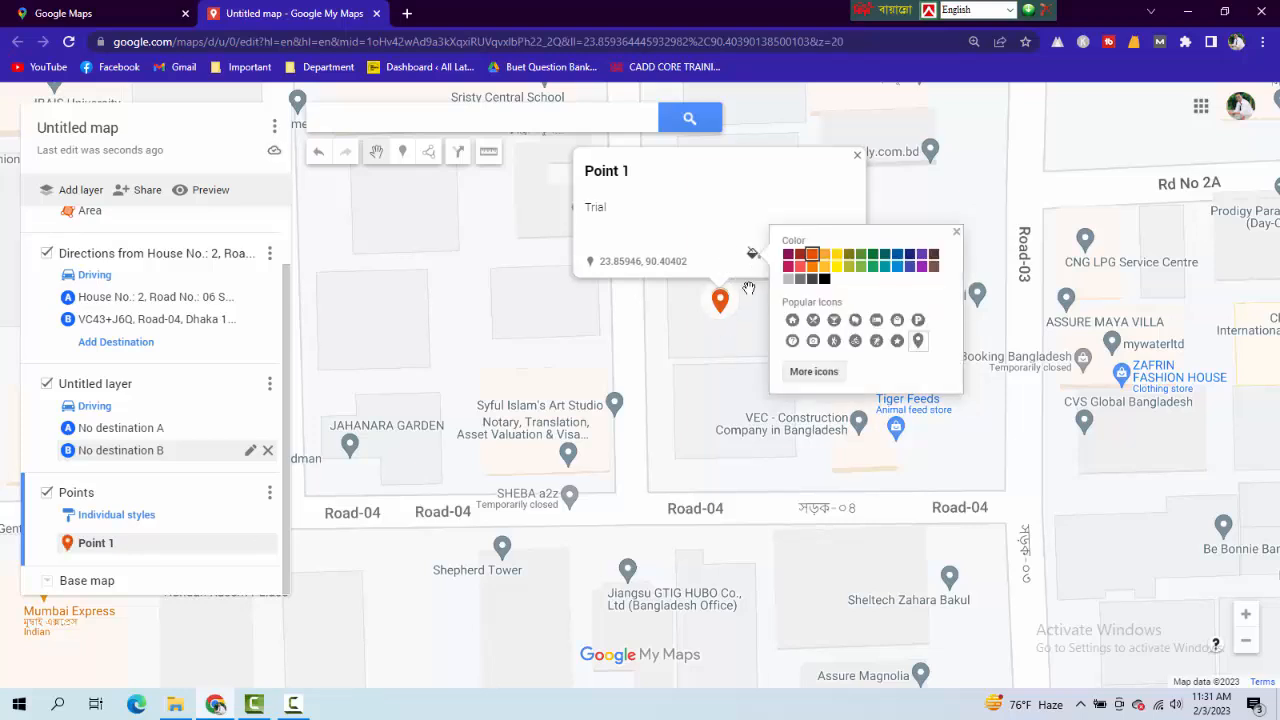
{"action": "left_click", "coordinate": [815, 376]}
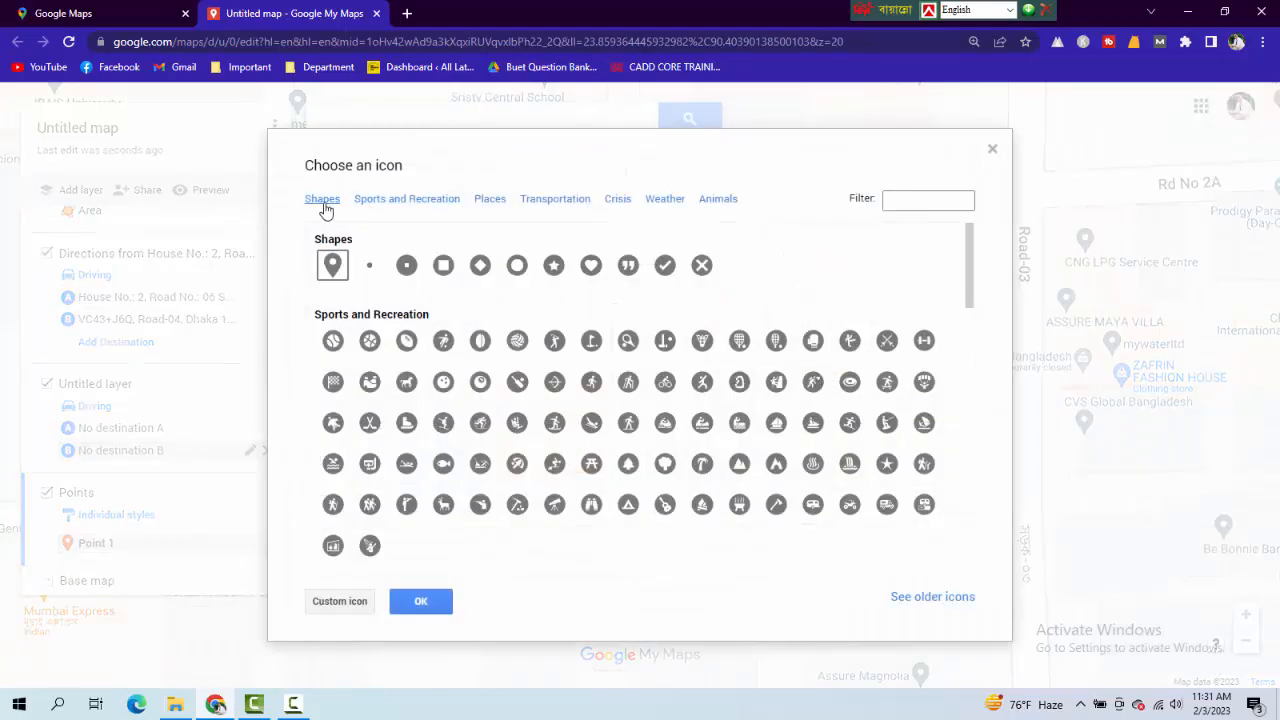
{"action": "left_click", "coordinate": [389, 206]}
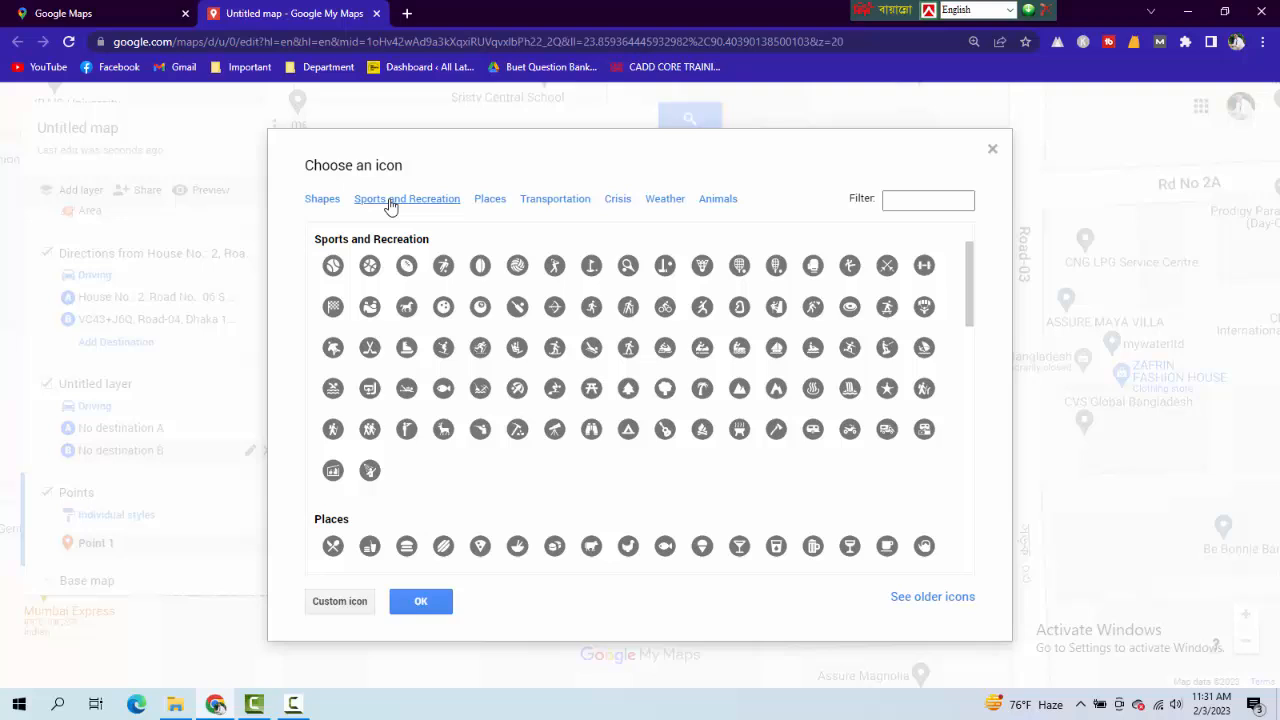
{"action": "left_click", "coordinate": [489, 206]}
{"action": "left_click", "coordinate": [549, 206]}
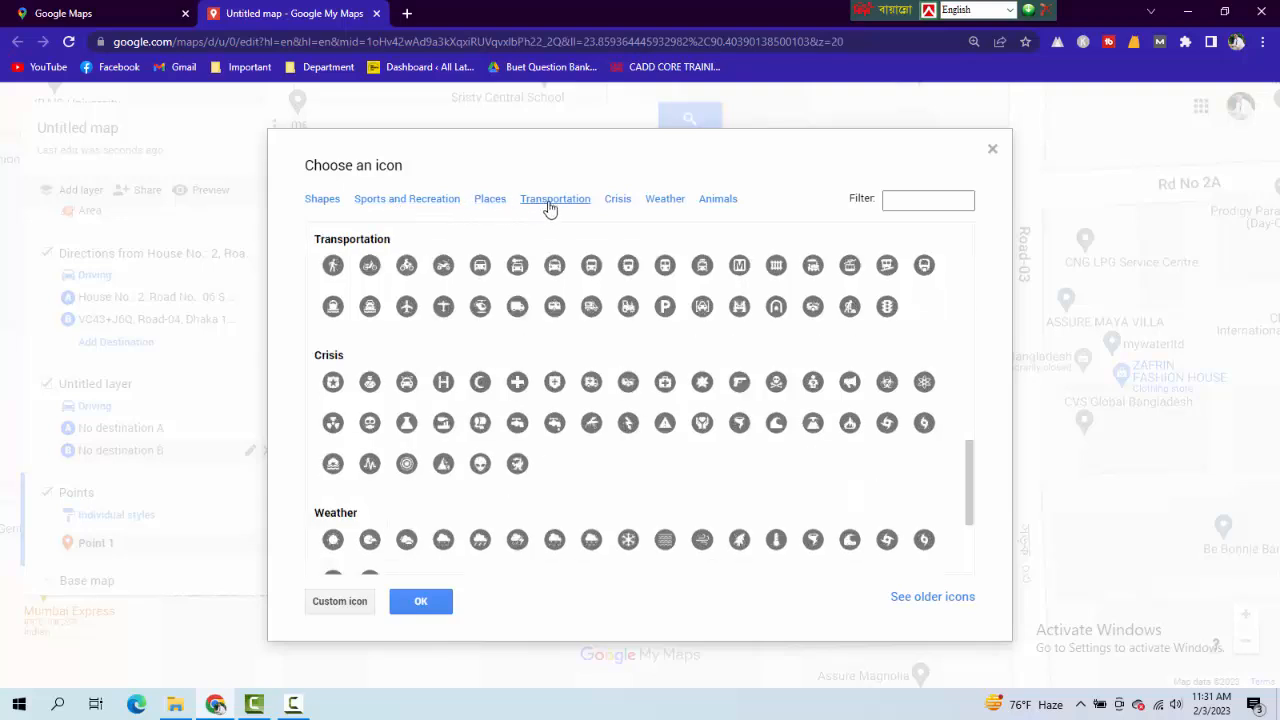
{"action": "left_click", "coordinate": [617, 210]}
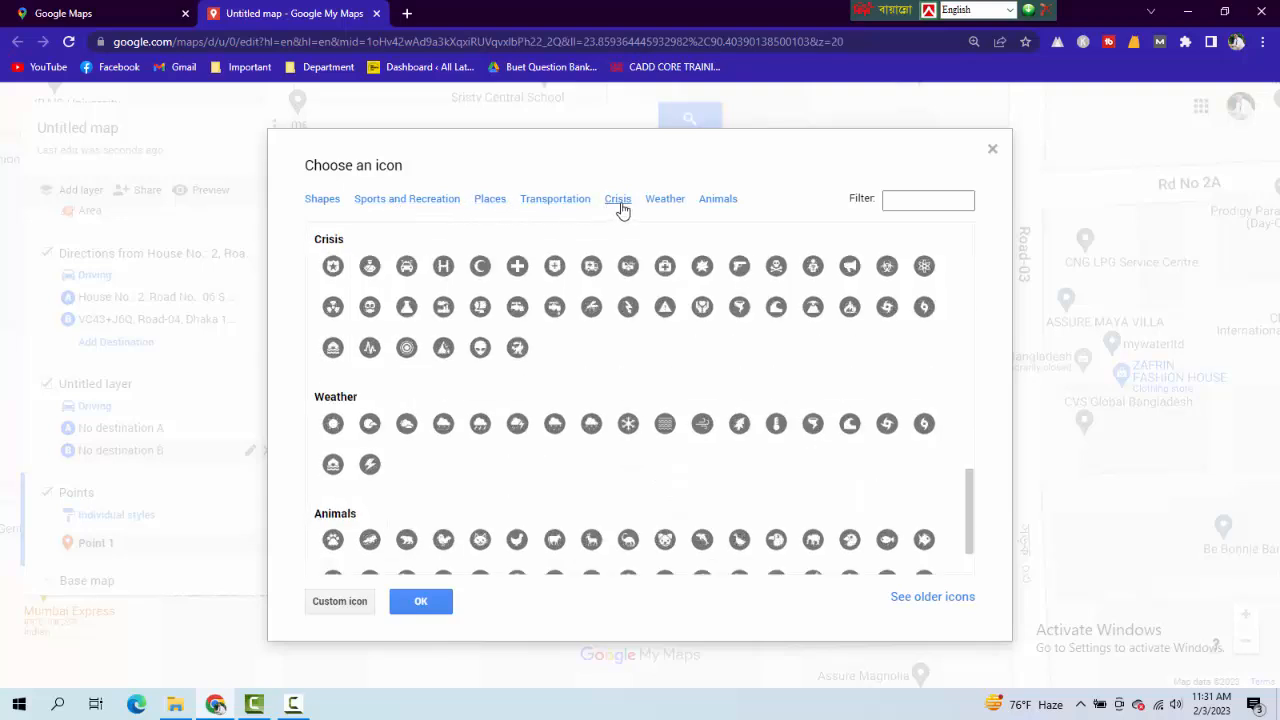
{"action": "left_click", "coordinate": [652, 204]}
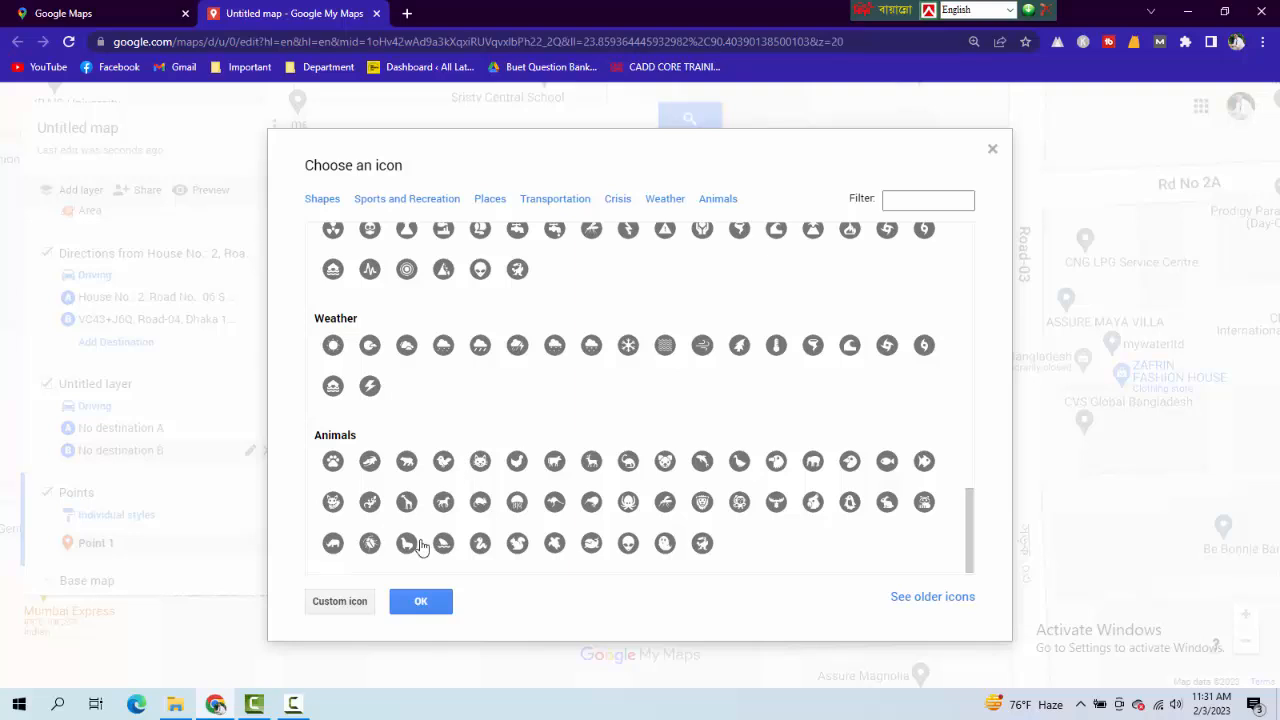
{"action": "left_click", "coordinate": [424, 601]}
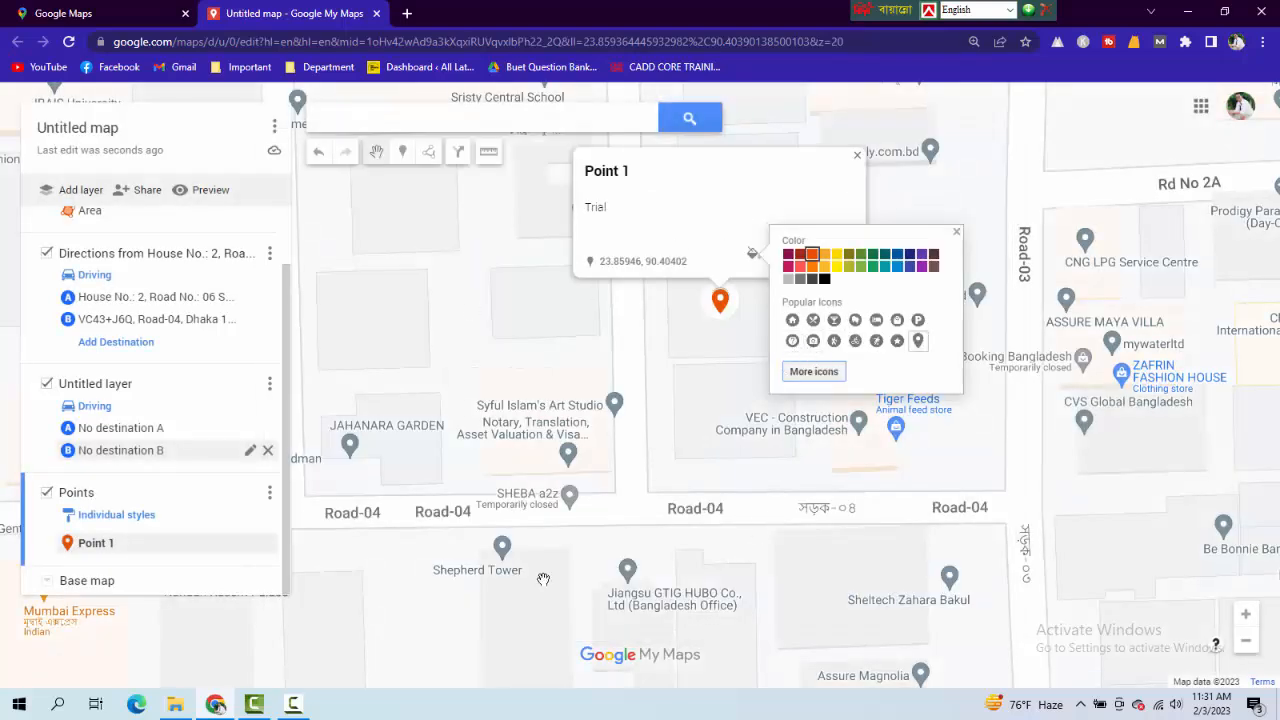
{"action": "left_click", "coordinate": [292, 706]}
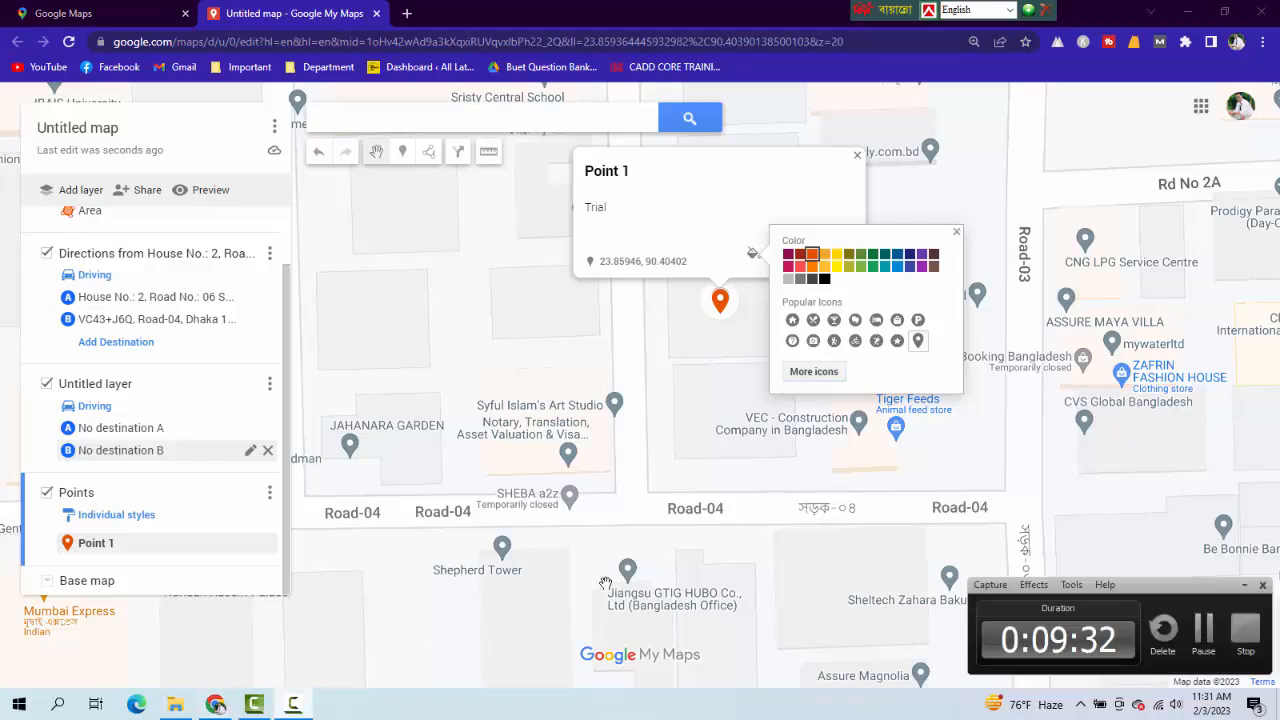
{"action": "left_click", "coordinate": [1207, 652]}
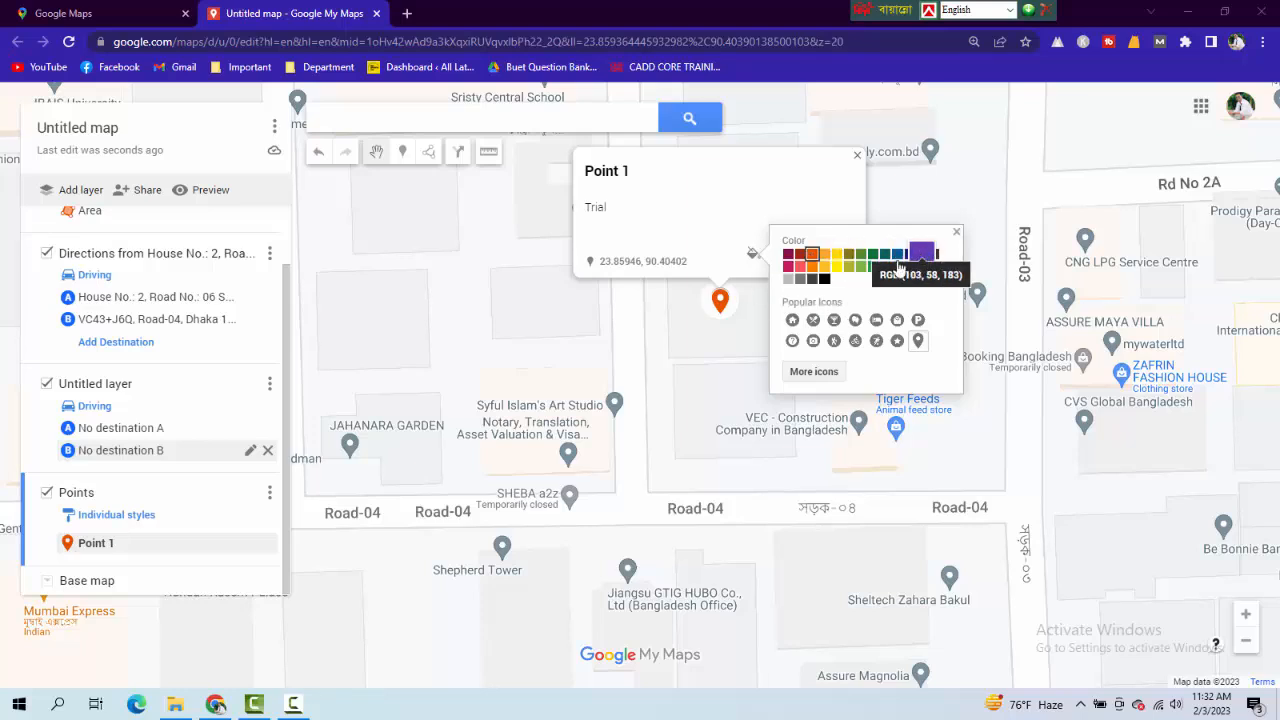
Step: Close the Point 1 marker's style options and reopen its info card to examine the available actions
{"action": "left_click", "coordinate": [957, 233]}
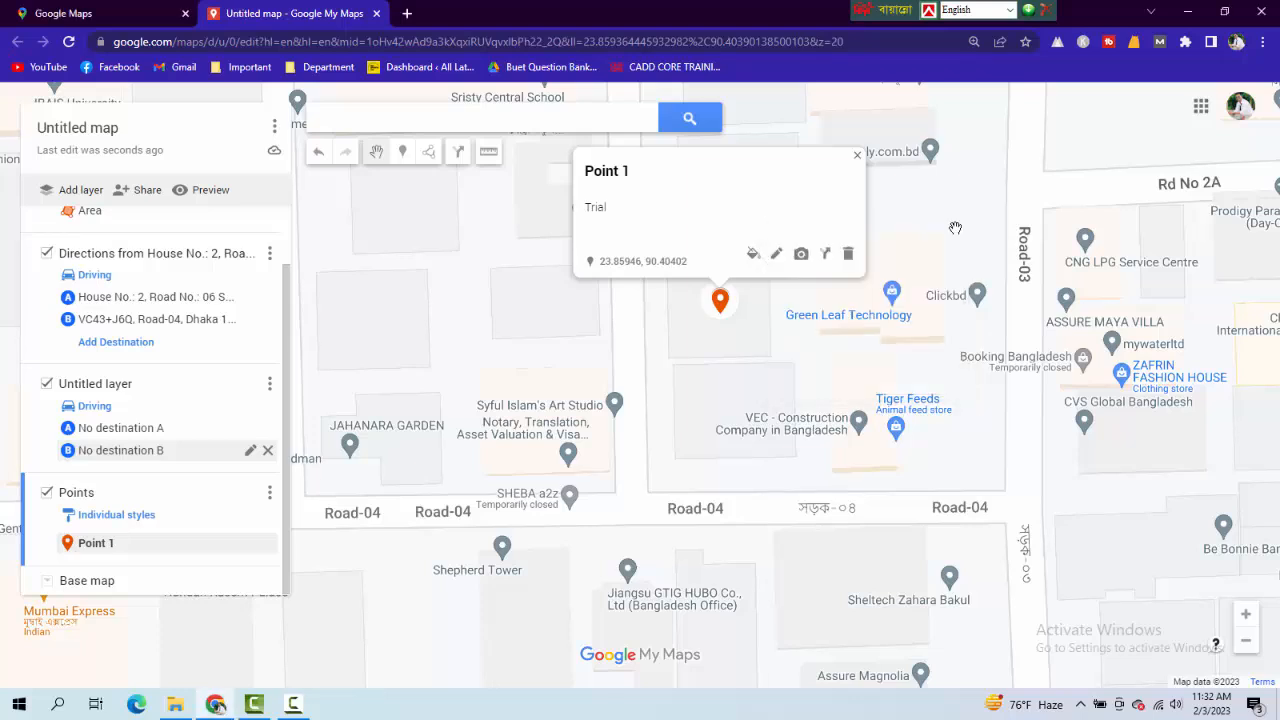
{"action": "left_click", "coordinate": [779, 257]}
{"action": "left_click", "coordinate": [855, 162]}
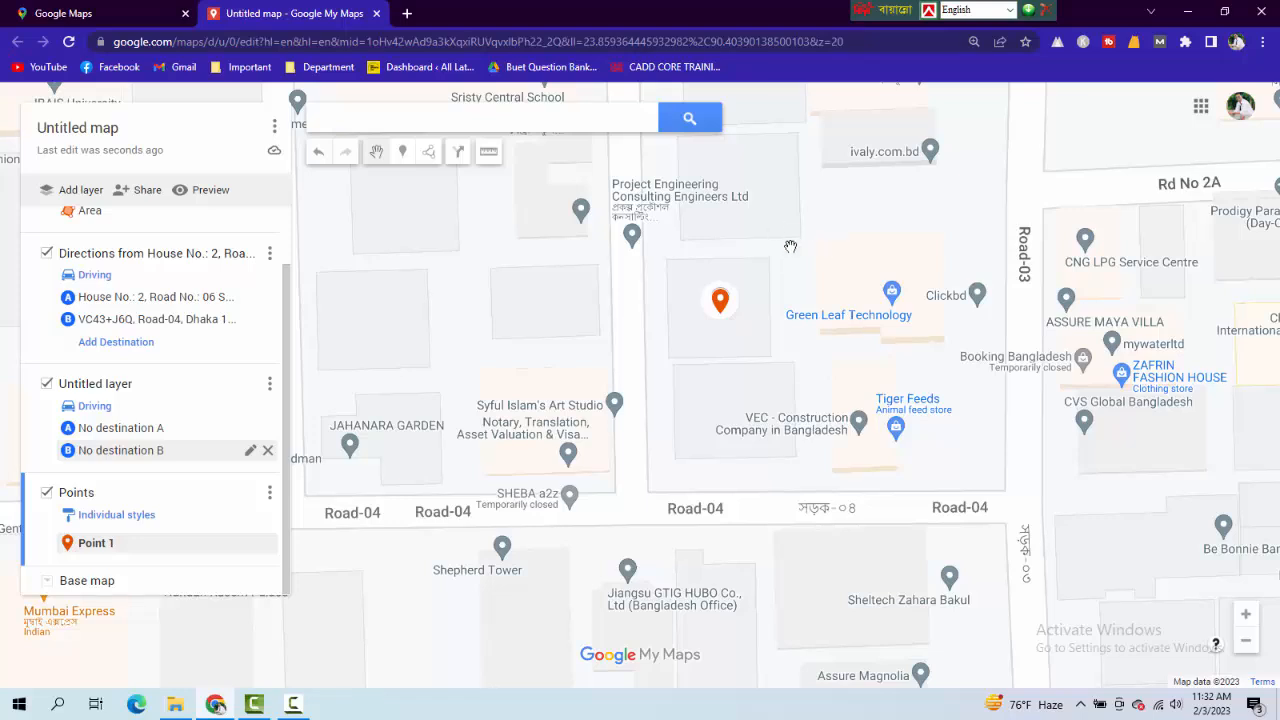
{"action": "left_click", "coordinate": [726, 302]}
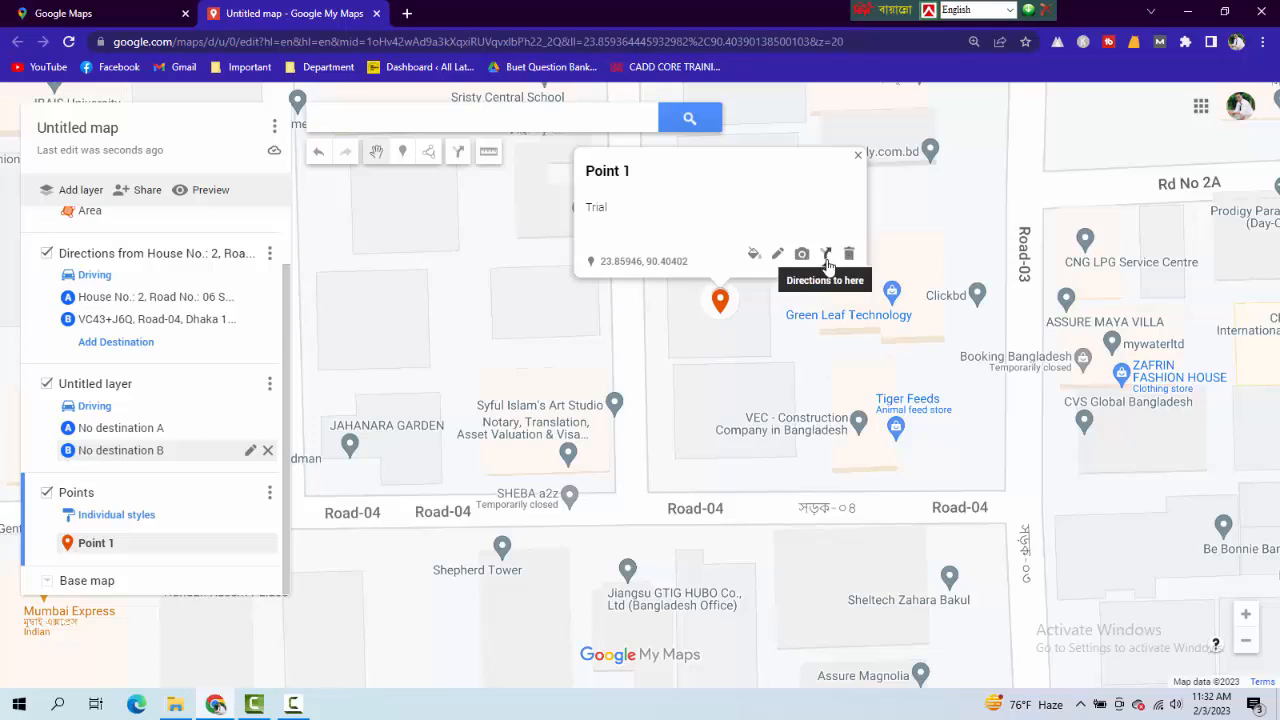
Step: Close the Point 1 info card and bring up the Area polygon from the Fav Places layer, showing the whole shape on the map
{"action": "left_click", "coordinate": [858, 158]}
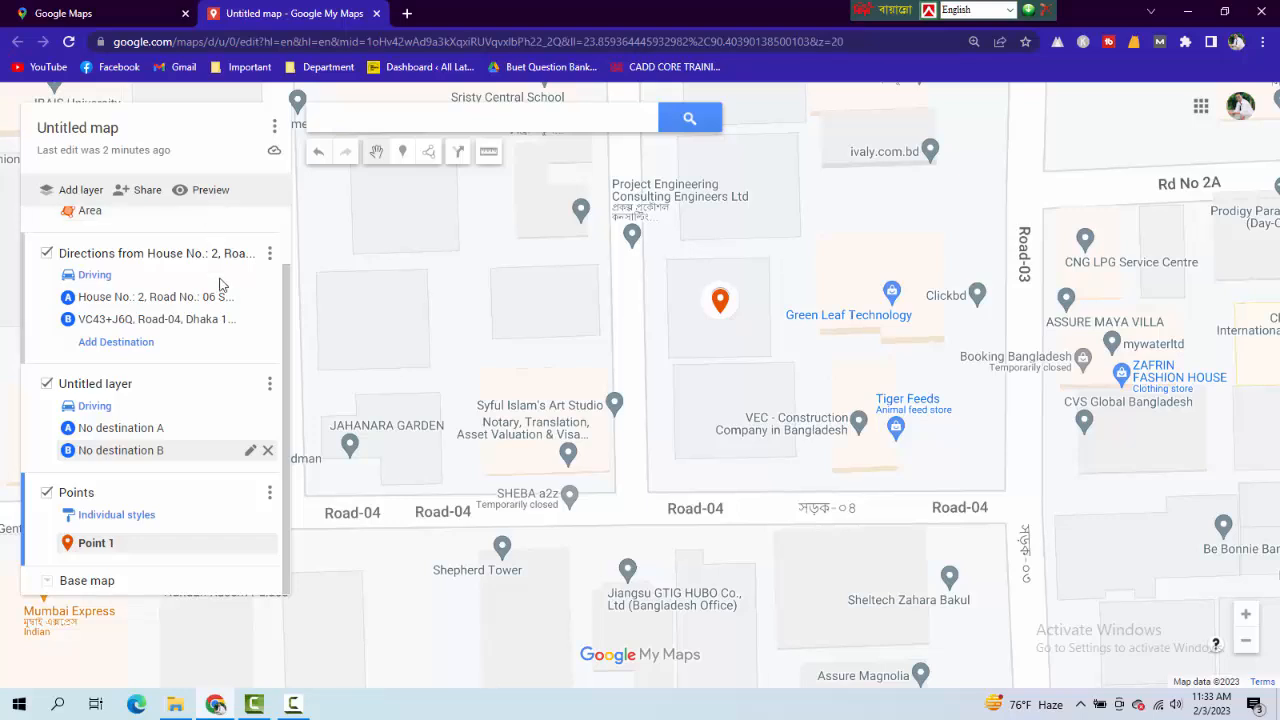
{"action": "scroll", "coordinate": [220, 280], "scroll_direction": "up", "scroll_amount": 1}
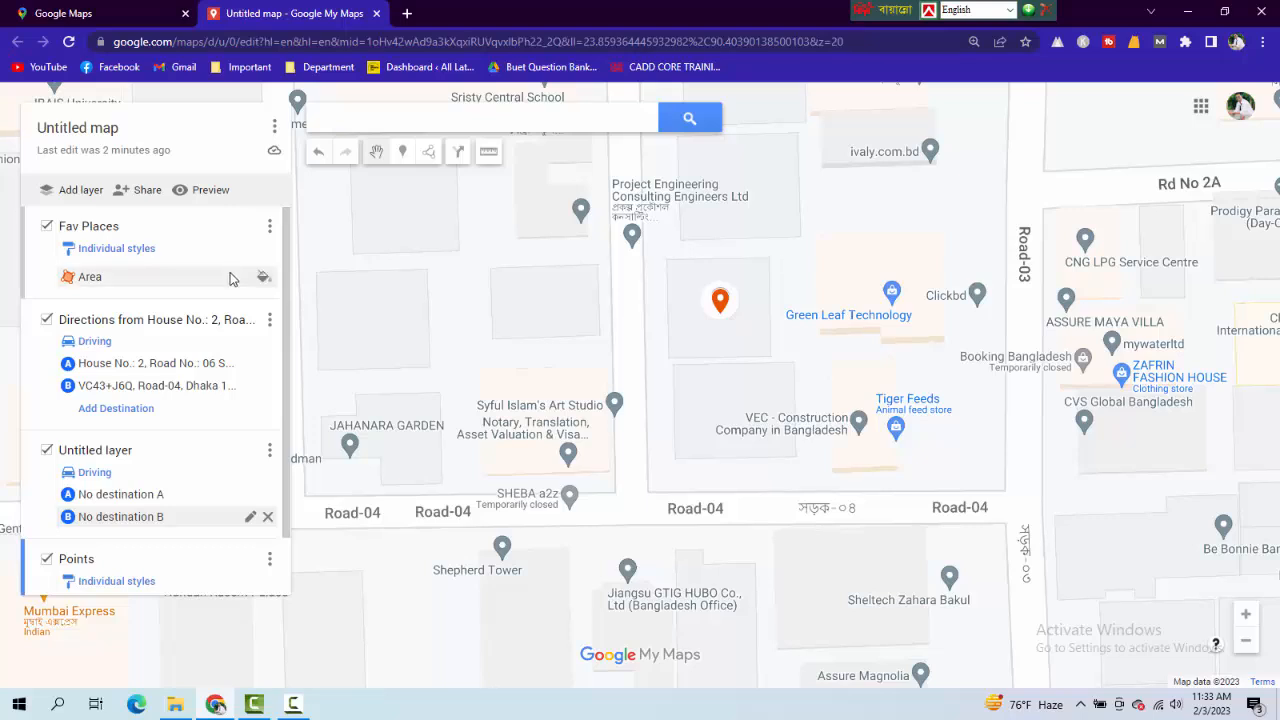
{"action": "left_click", "coordinate": [101, 280]}
{"action": "right_click", "coordinate": [108, 284]}
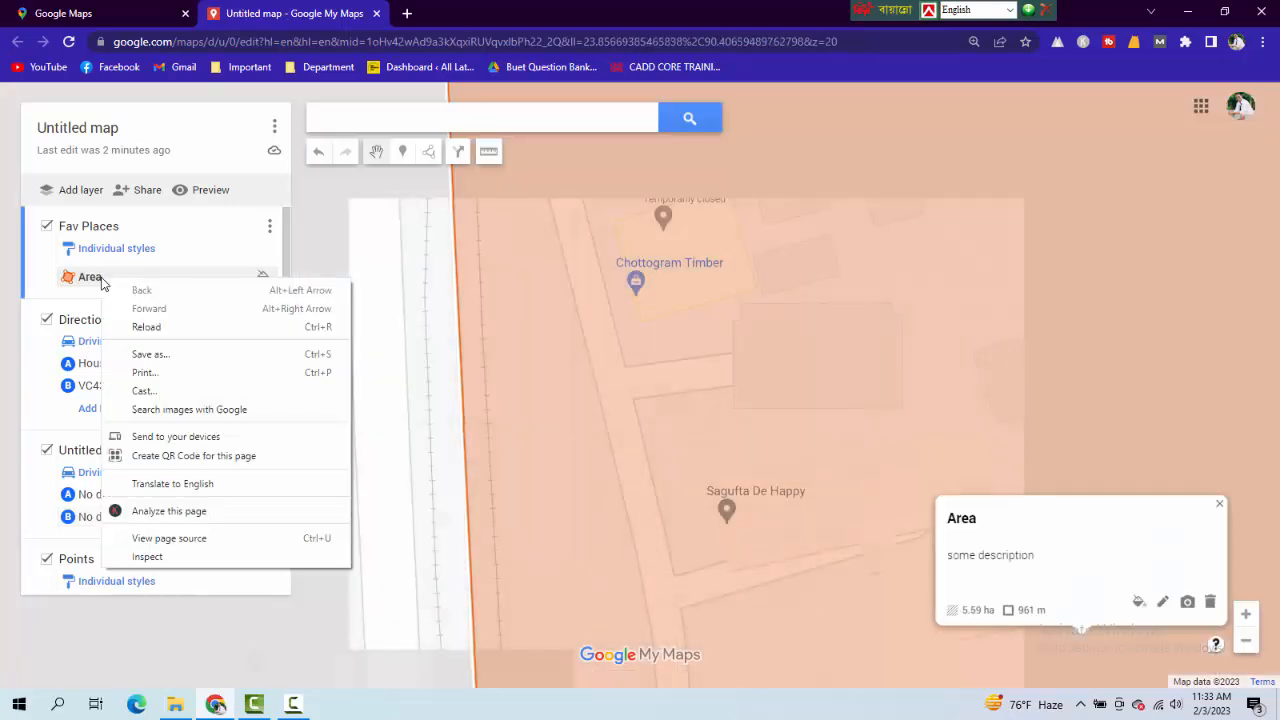
{"action": "left_click", "coordinate": [163, 277]}
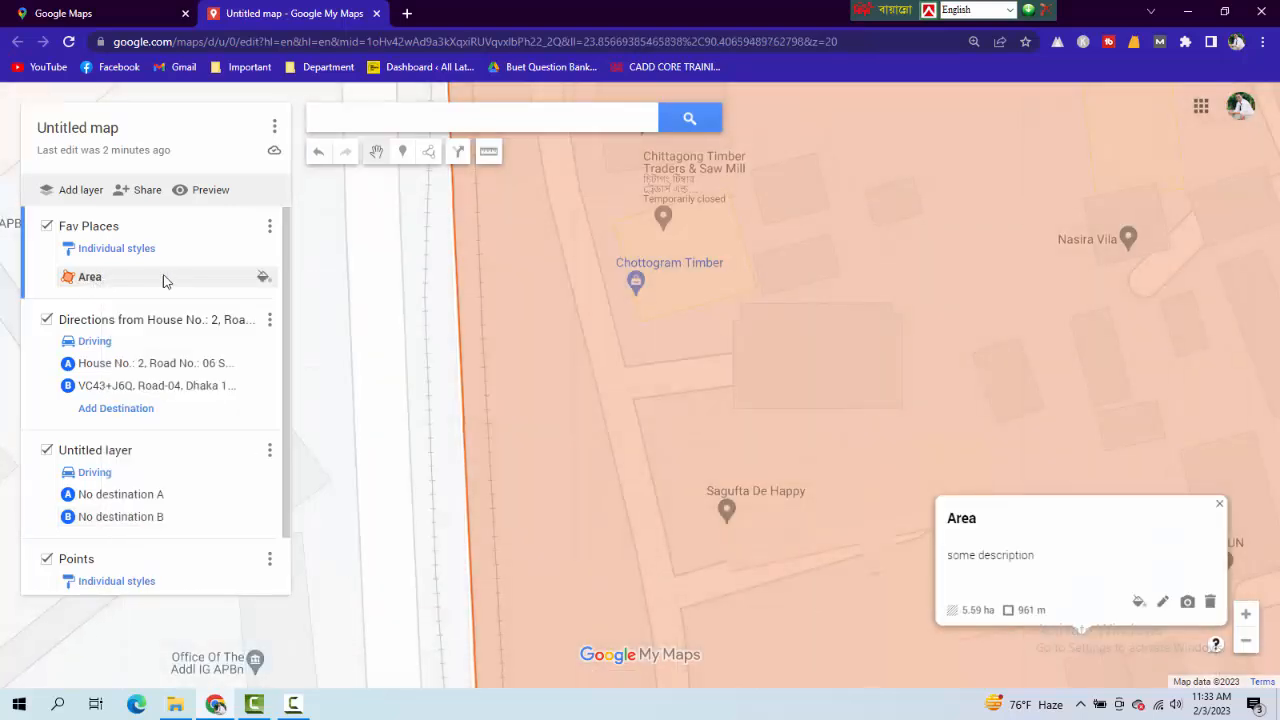
{"action": "scroll", "coordinate": [978, 428], "scroll_direction": "down", "scroll_amount": 1}
{"action": "scroll", "coordinate": [978, 428], "scroll_direction": "down", "scroll_amount": 3}
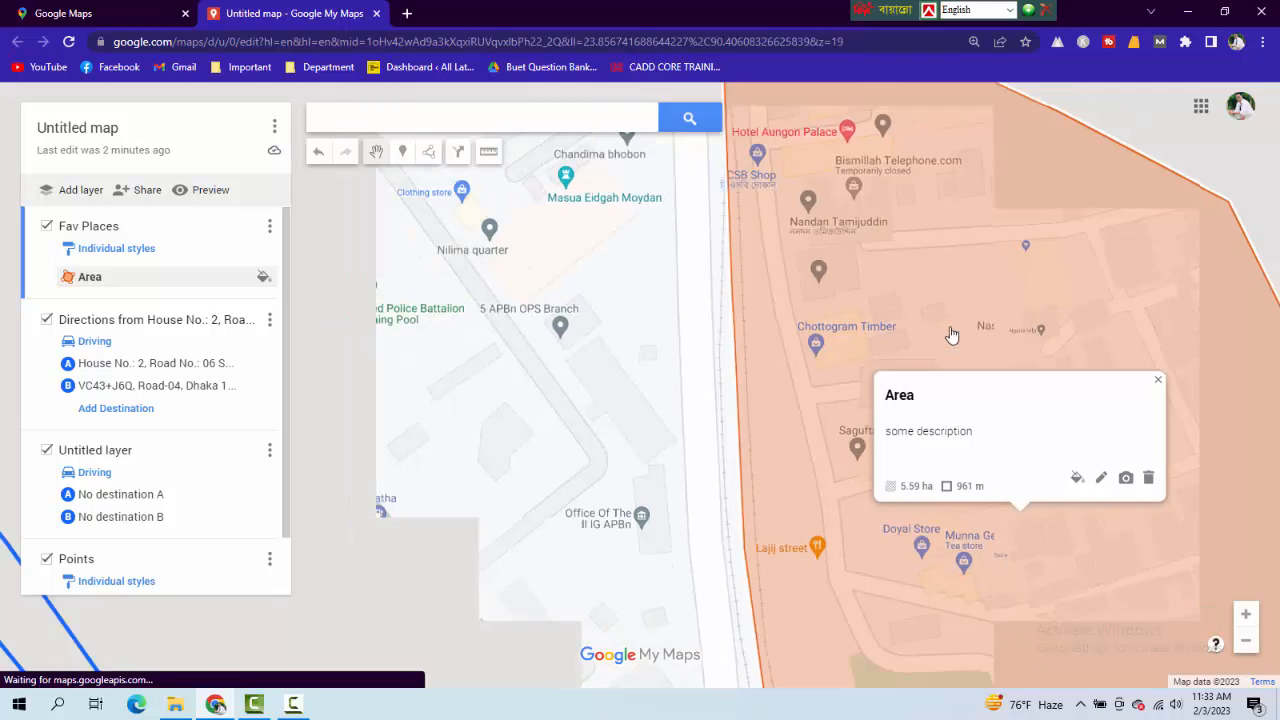
{"action": "scroll", "coordinate": [828, 280], "scroll_direction": "down", "scroll_amount": 1}
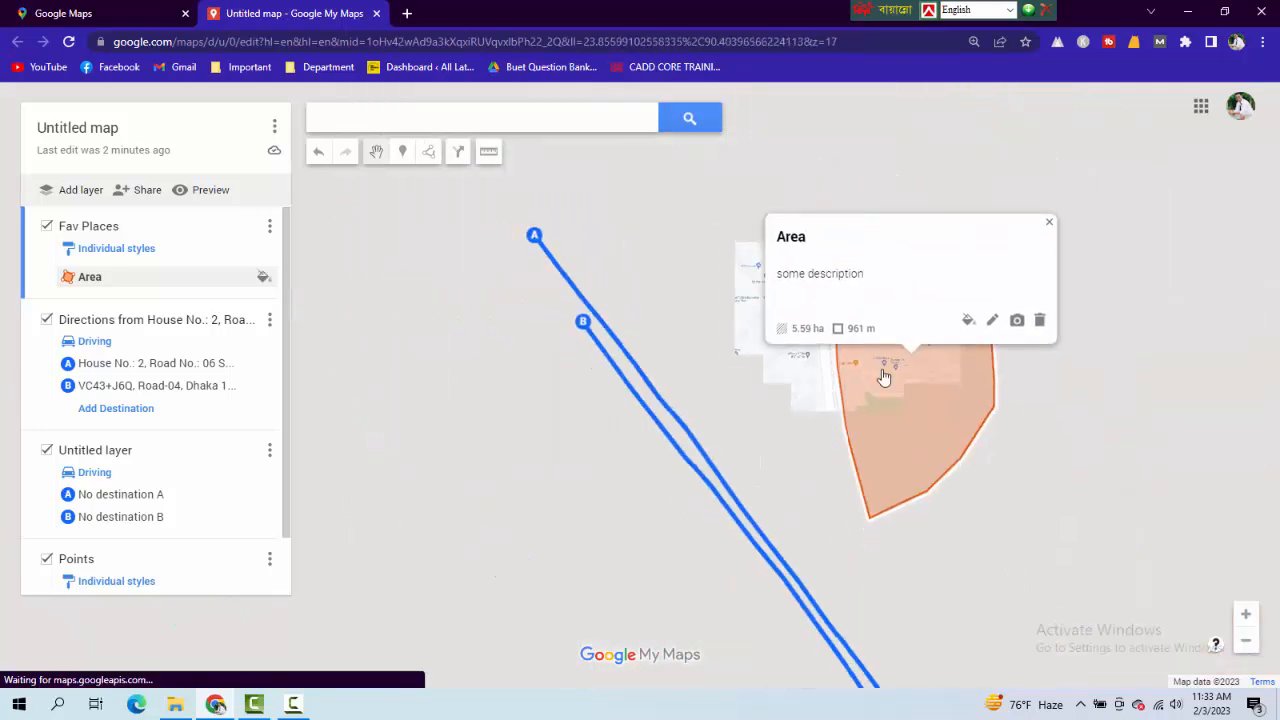
{"action": "left_click_drag", "start_coordinate": [801, 394], "coordinate": [686, 346]}
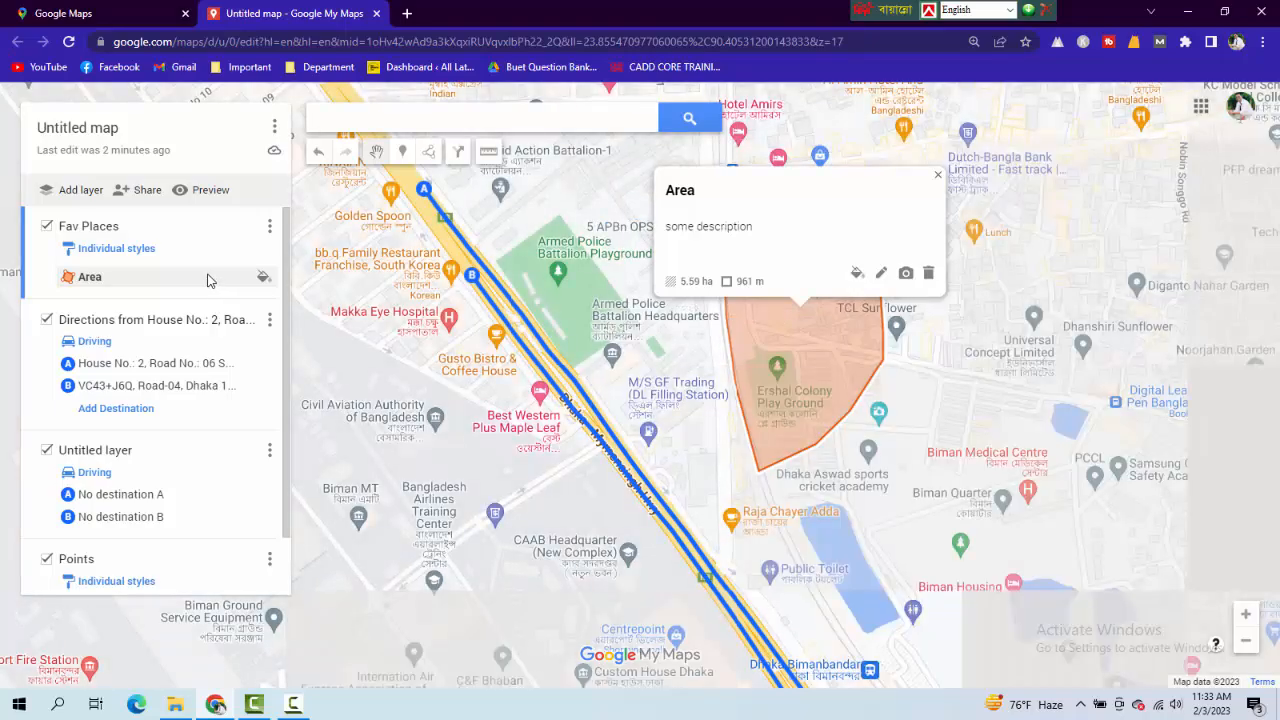
{"action": "right_click", "coordinate": [206, 274]}
{"action": "left_click", "coordinate": [206, 274]}
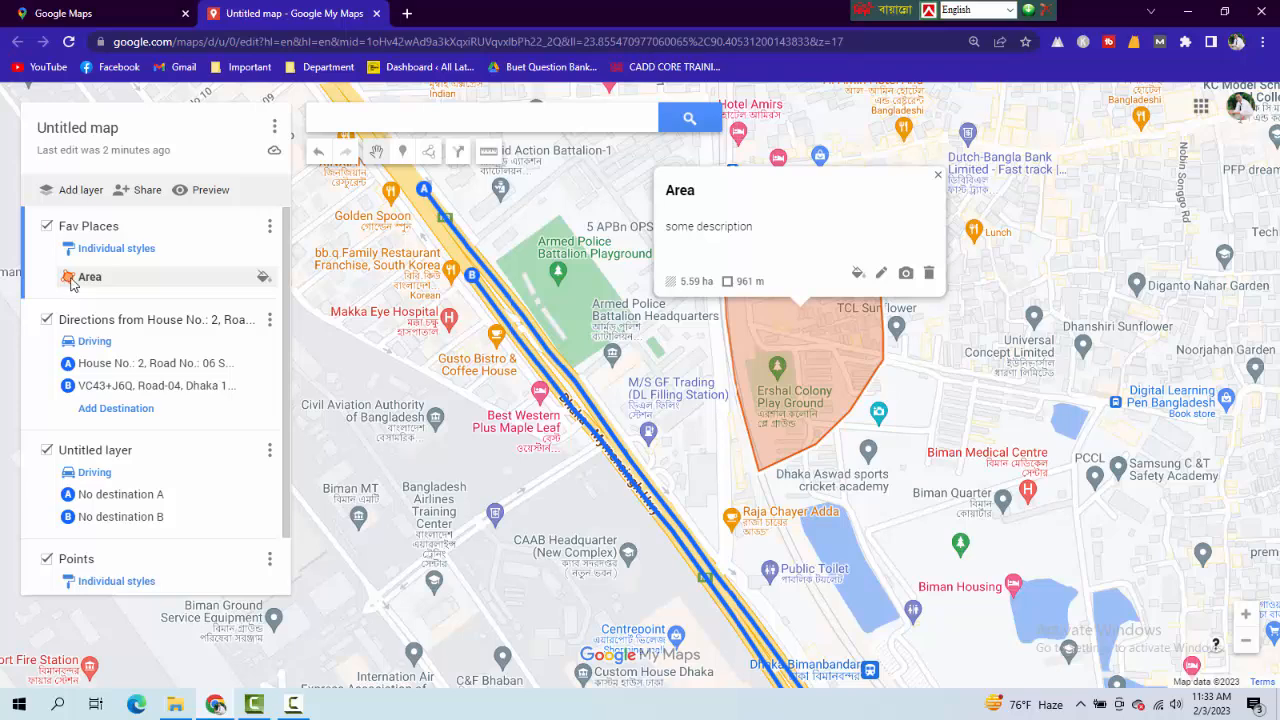
Step: Examine the grouping and label style options of the Fav Places layer, keeping individual styles
{"action": "left_click", "coordinate": [118, 251]}
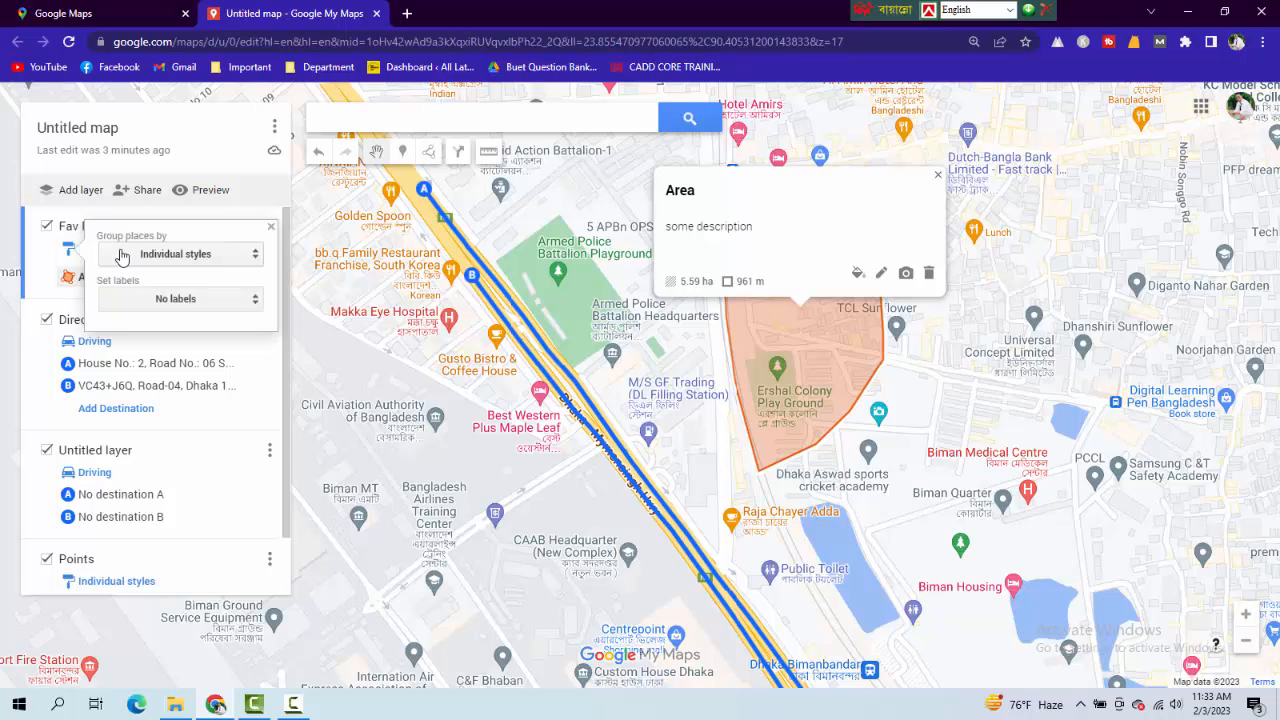
{"action": "left_click", "coordinate": [222, 258]}
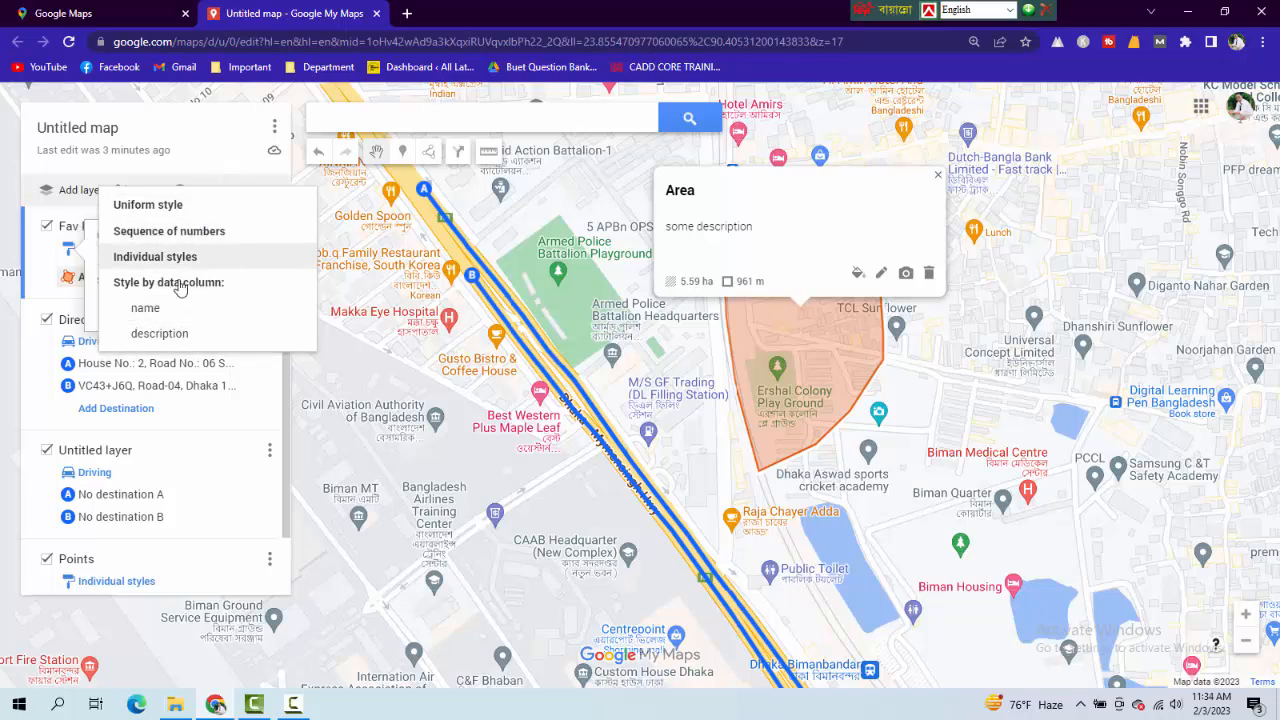
{"action": "left_click", "coordinate": [220, 150]}
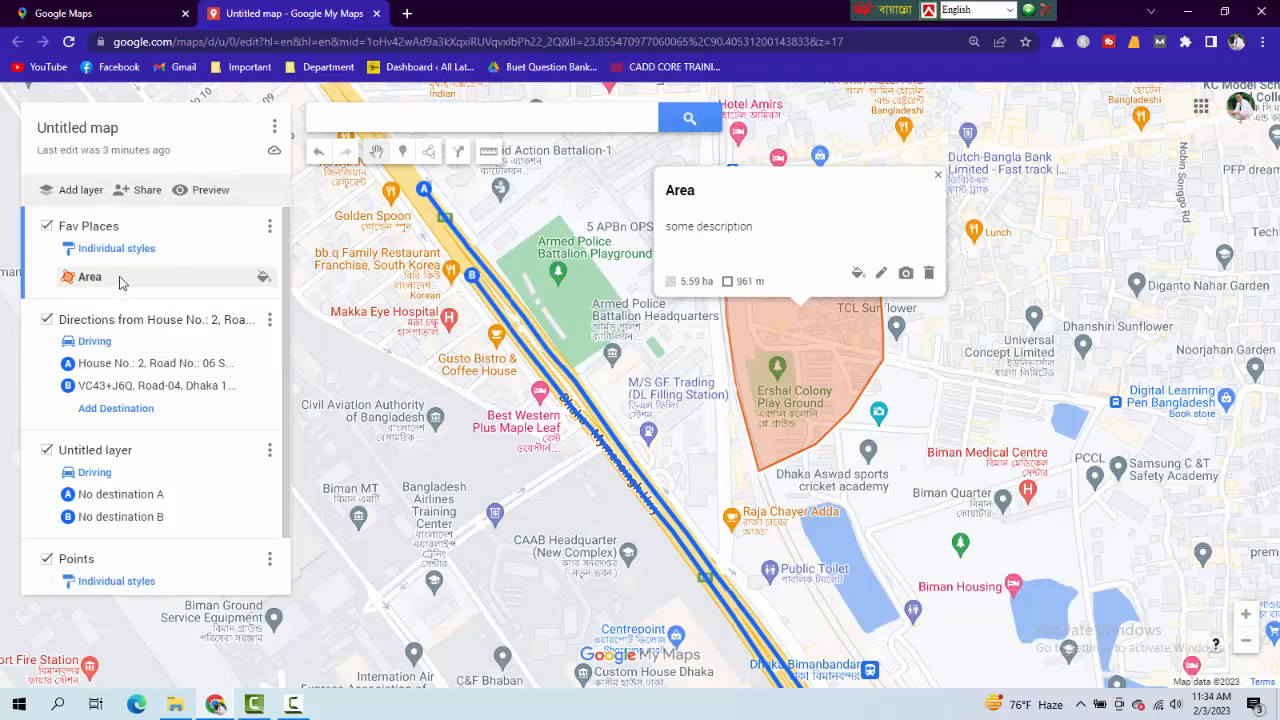
Step: Examine the Fav Places layer's options for exporting data and for reimporting and merging, leaving the layer and map title as they are
{"action": "right_click", "coordinate": [73, 283]}
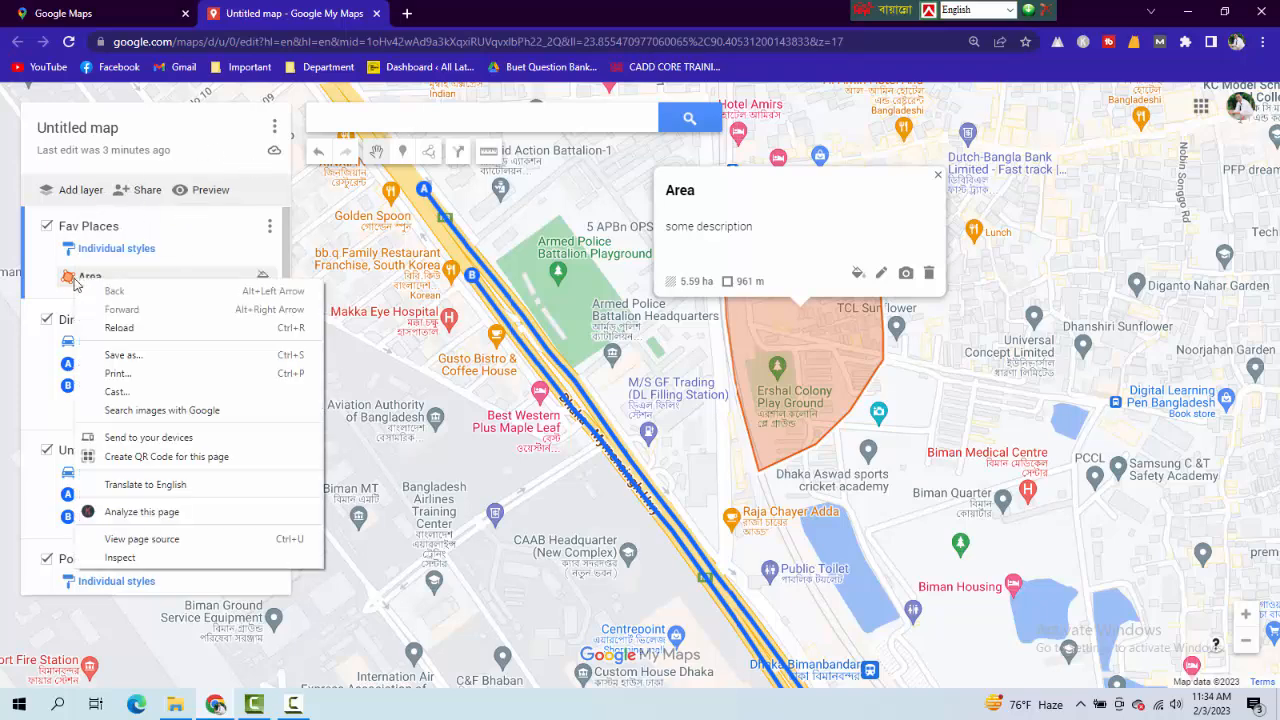
{"action": "key", "text": "Escape"}
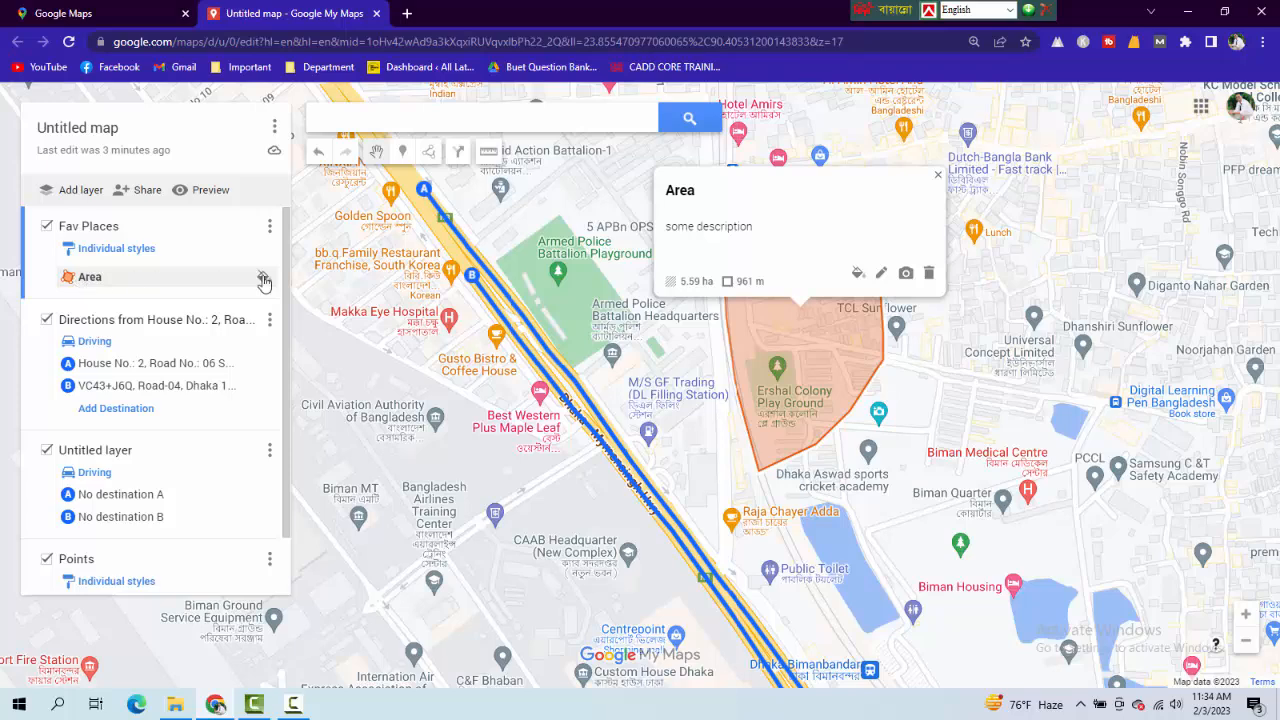
{"action": "left_click", "coordinate": [269, 228]}
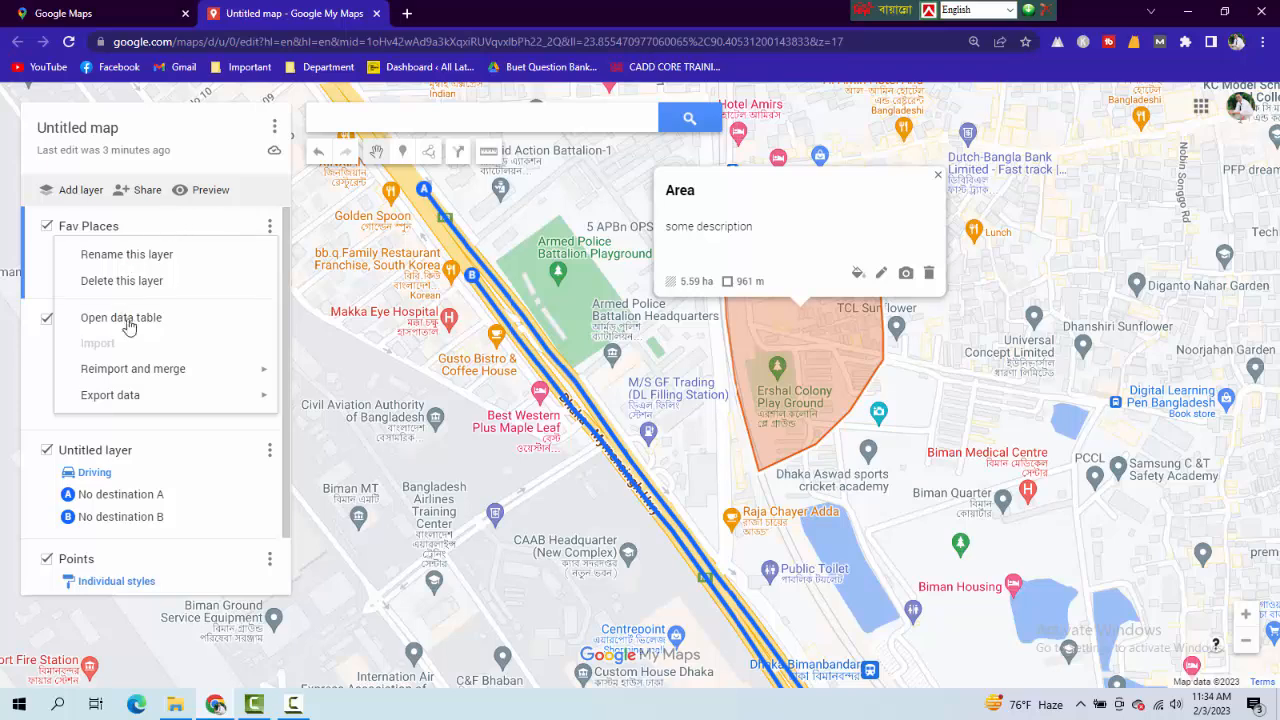
{"action": "mouse_move", "coordinate": [163, 394]}
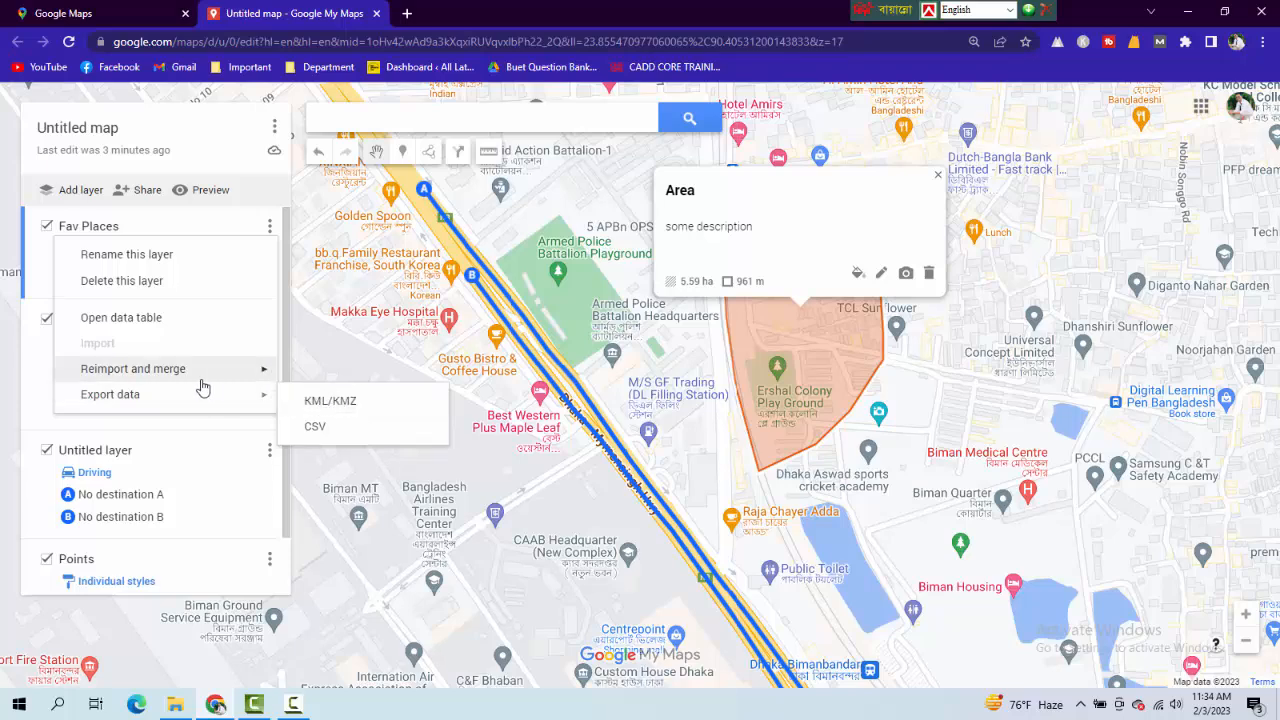
{"action": "mouse_move", "coordinate": [175, 370]}
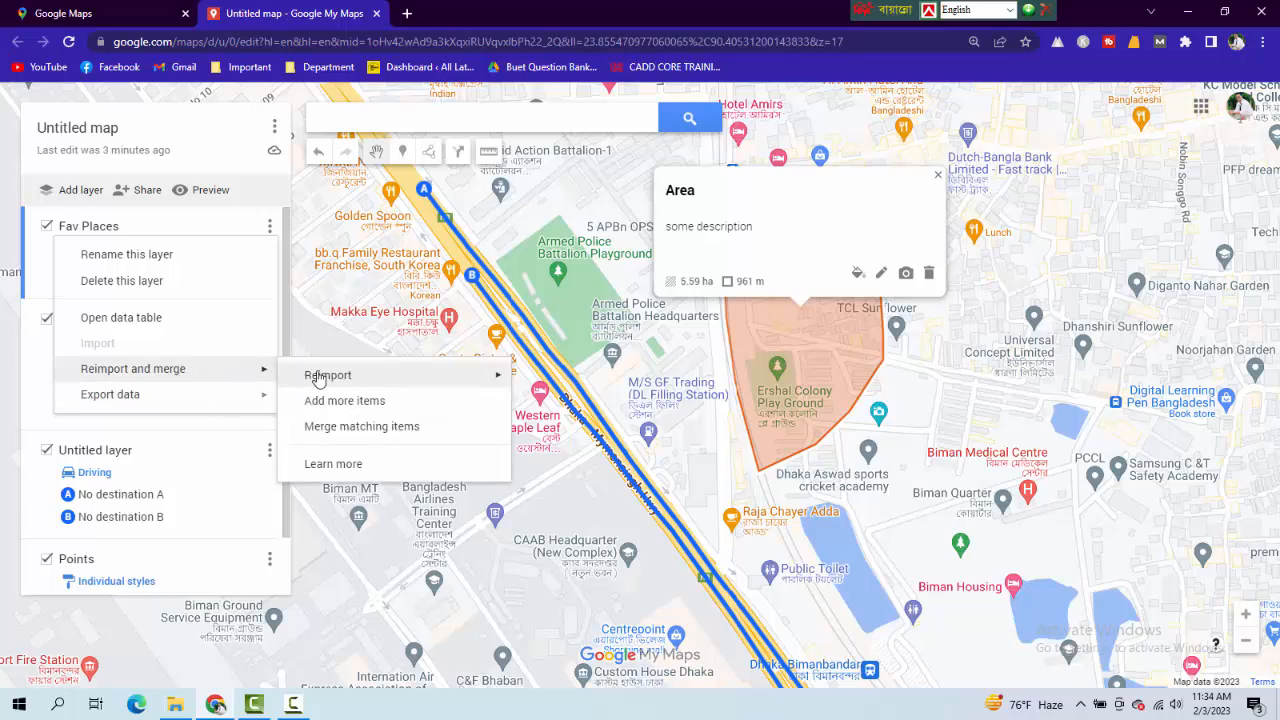
{"action": "mouse_move", "coordinate": [328, 376]}
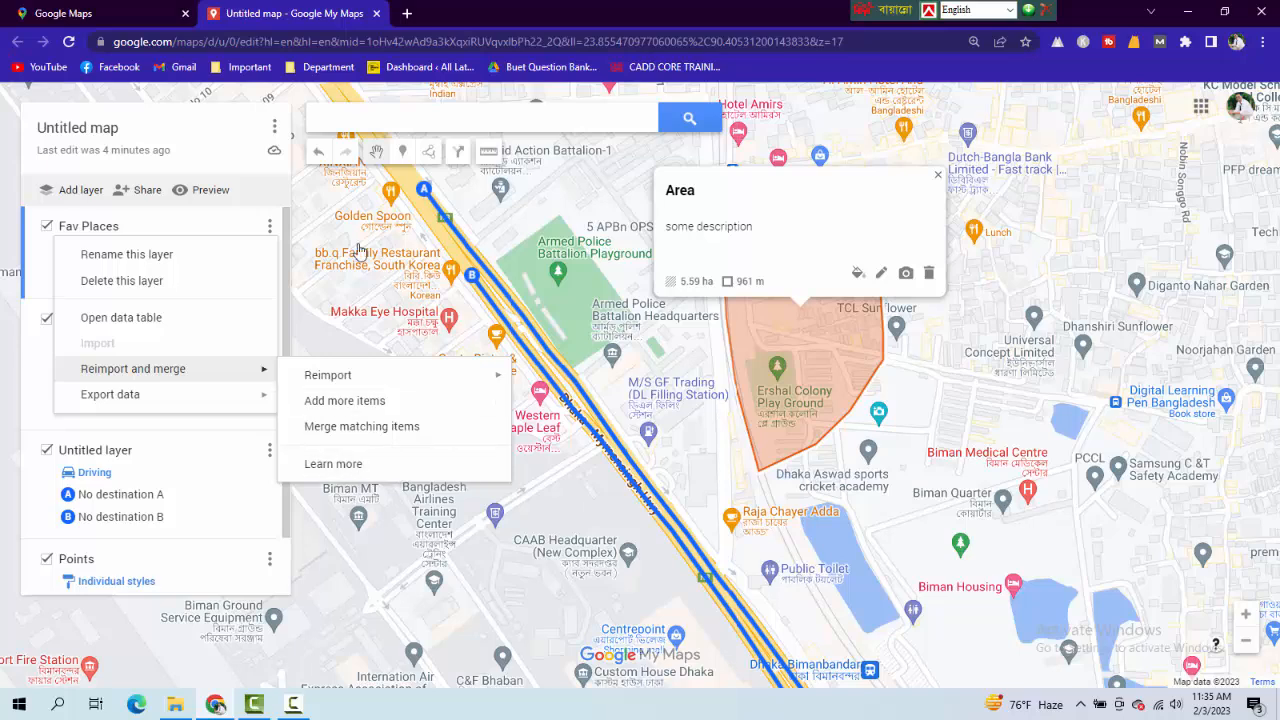
{"action": "left_click", "coordinate": [220, 132]}
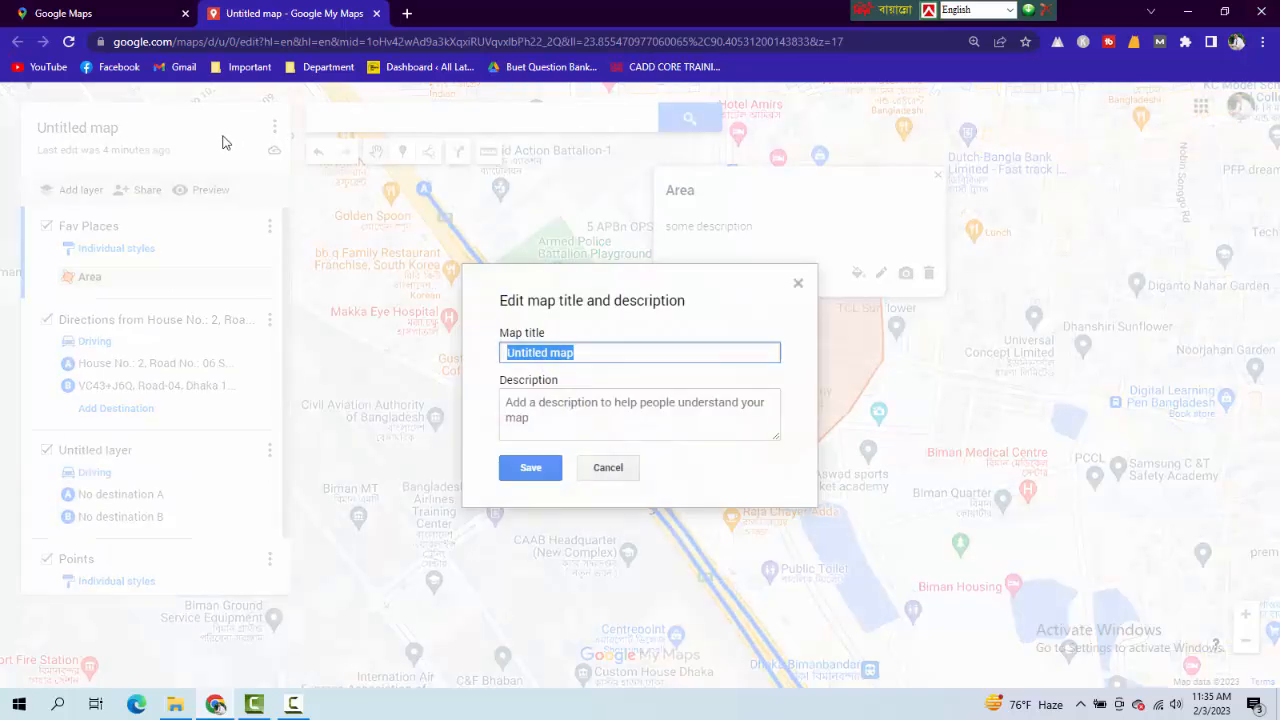
{"action": "left_click", "coordinate": [798, 283]}
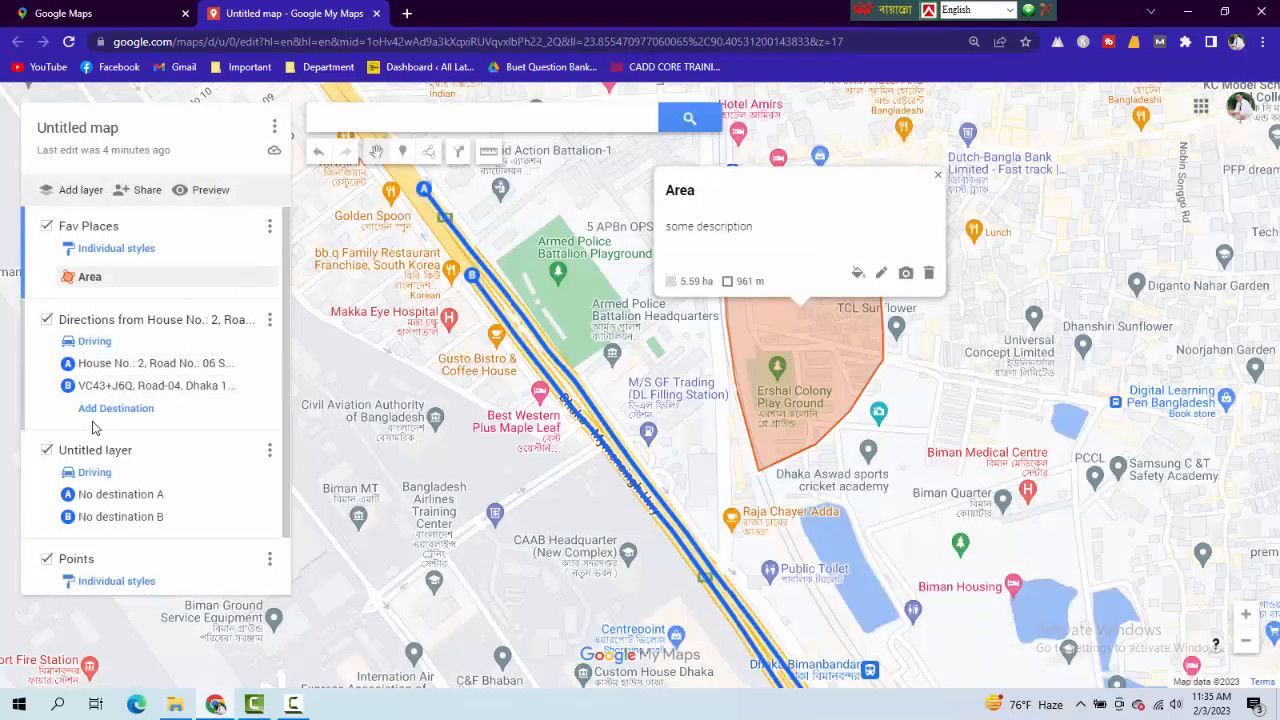
Step: Select Point 1 in the Points layer to show its marker and info card on the map
{"action": "scroll", "coordinate": [198, 477], "scroll_direction": "down", "scroll_amount": 1}
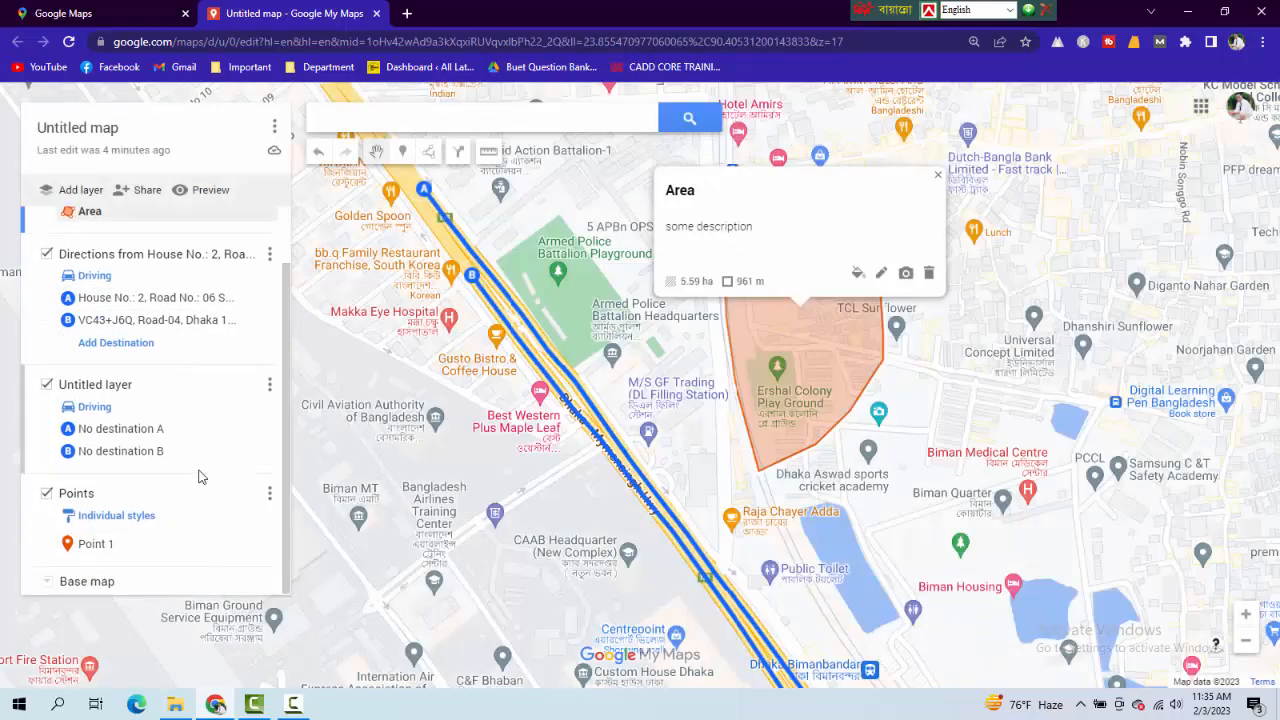
{"action": "left_click", "coordinate": [92, 546]}
{"action": "right_click", "coordinate": [90, 546]}
{"action": "key", "text": "Escape"}
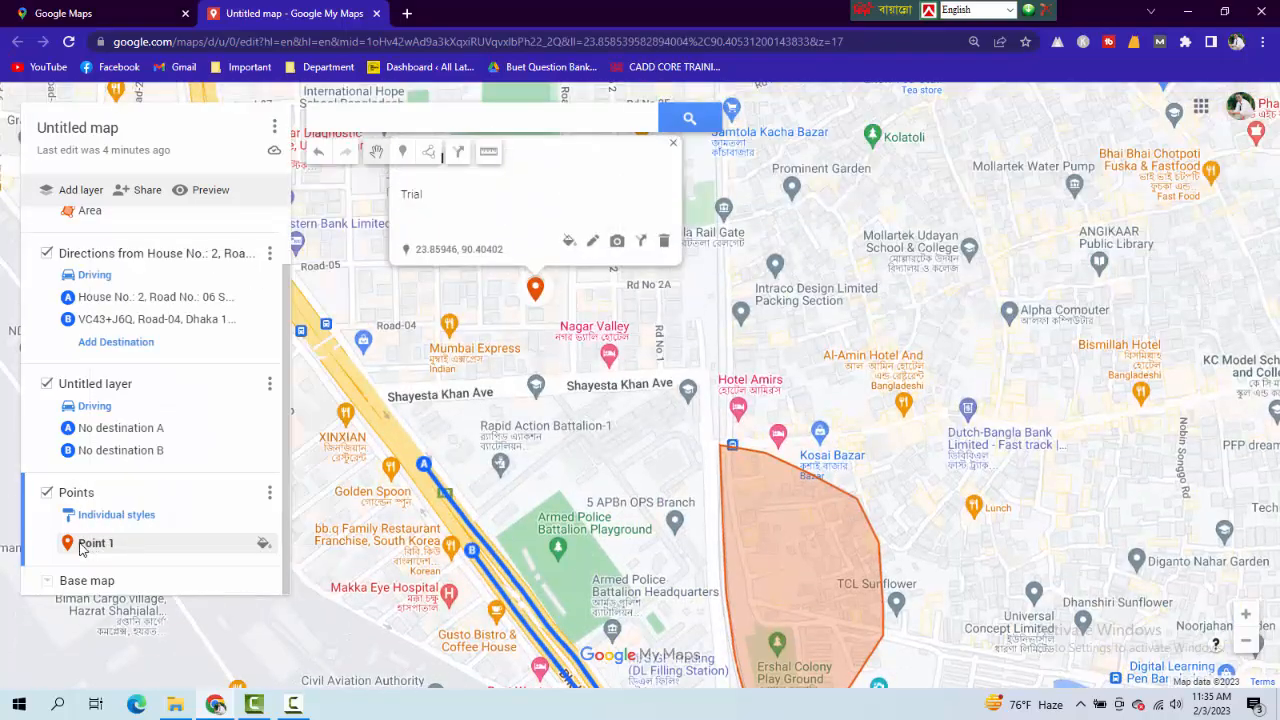